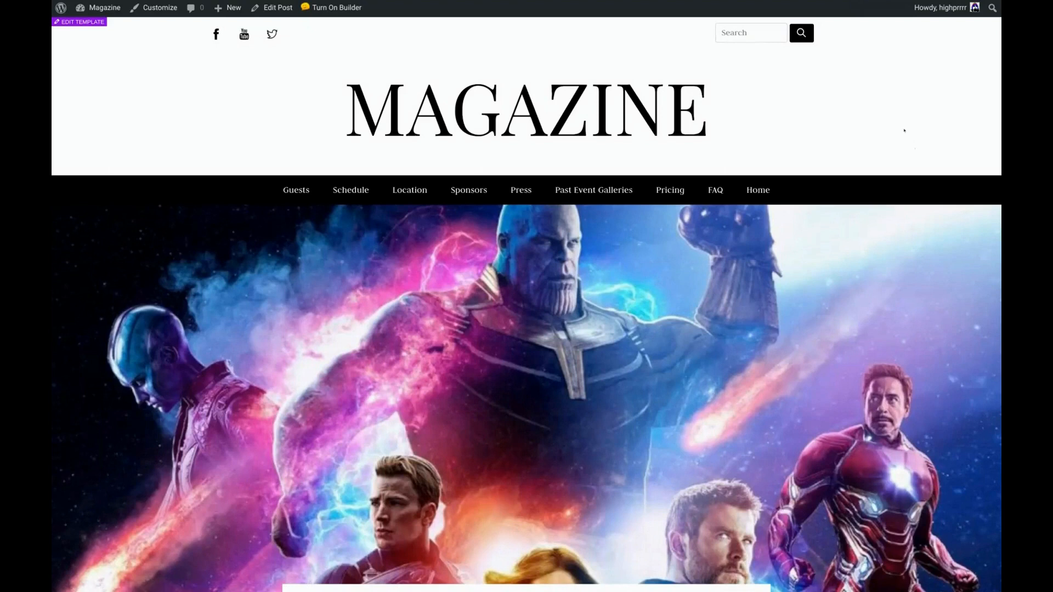
Step: Review the Avengers: Endgame post's existing layout from the site header through the content to the comment form and footer
{"action": "scroll", "coordinate": [450, 230], "scroll_direction": "down", "scroll_amount": 2}
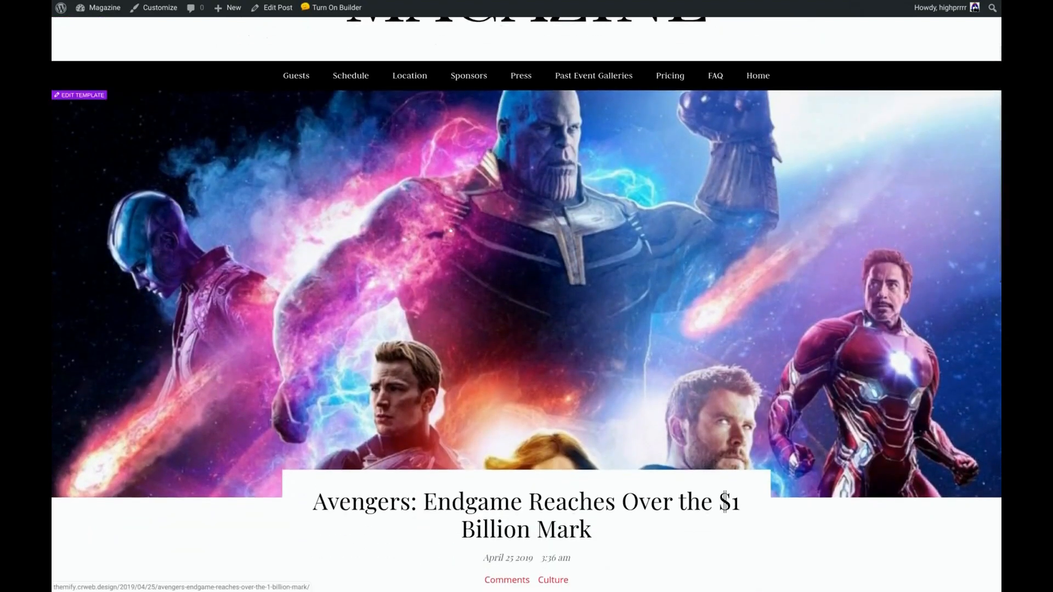
{"action": "scroll", "coordinate": [449, 231], "scroll_direction": "down", "scroll_amount": 1}
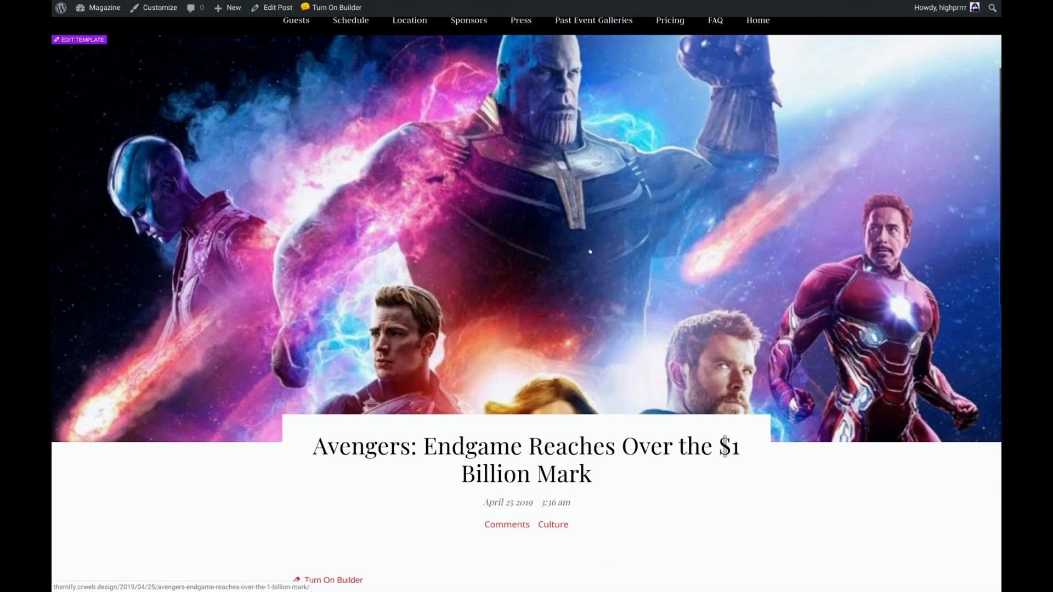
{"action": "scroll", "coordinate": [590, 251], "scroll_direction": "down", "scroll_amount": 3}
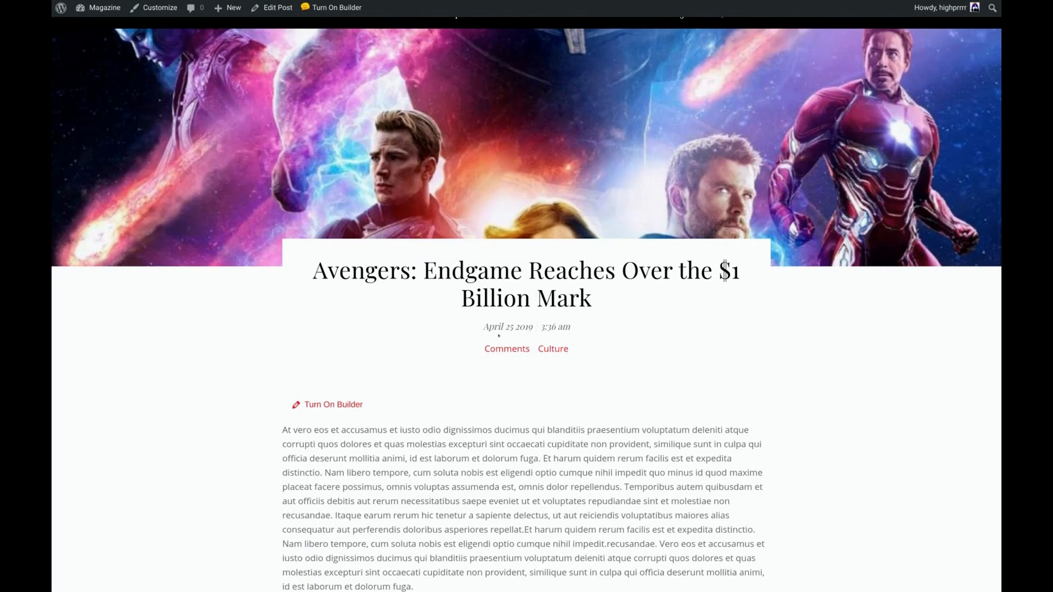
{"action": "scroll", "coordinate": [526, 309], "scroll_direction": "down", "scroll_amount": 3}
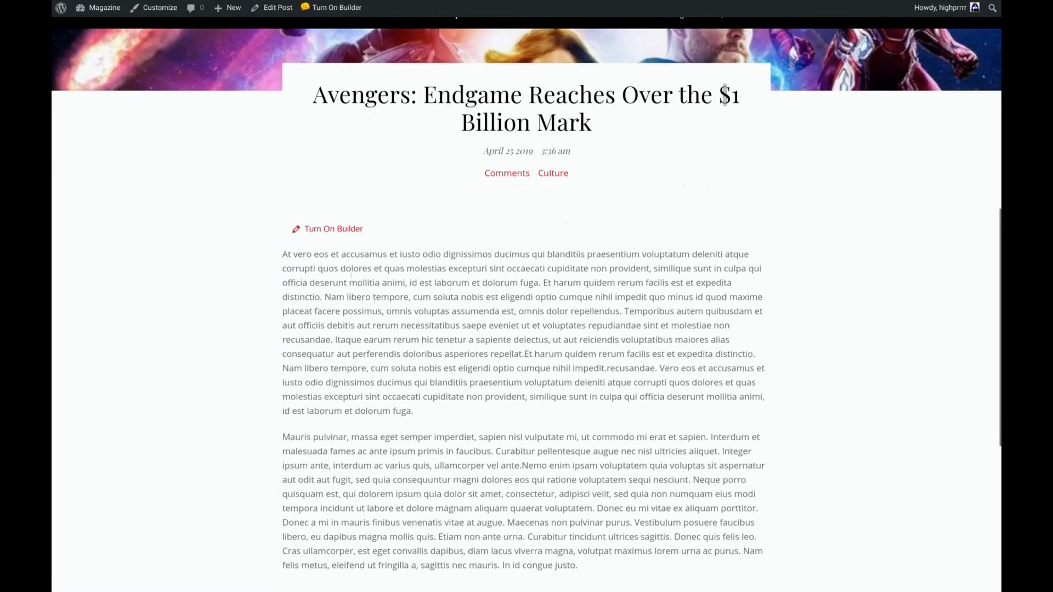
{"action": "scroll", "coordinate": [714, 382], "scroll_direction": "down", "scroll_amount": 6}
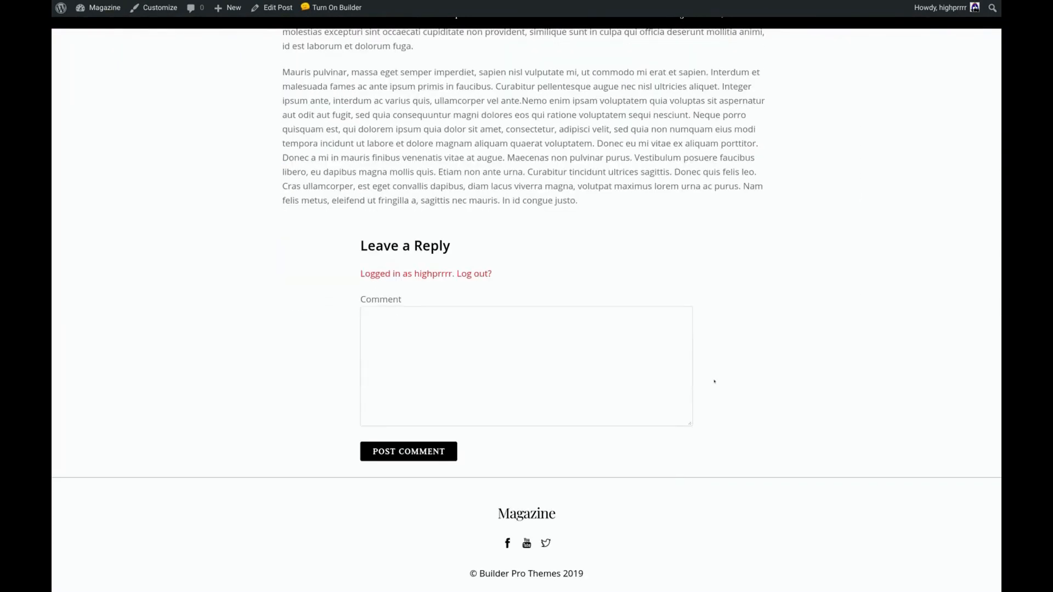
{"action": "scroll", "coordinate": [526, 309], "scroll_direction": "up", "scroll_amount": 10}
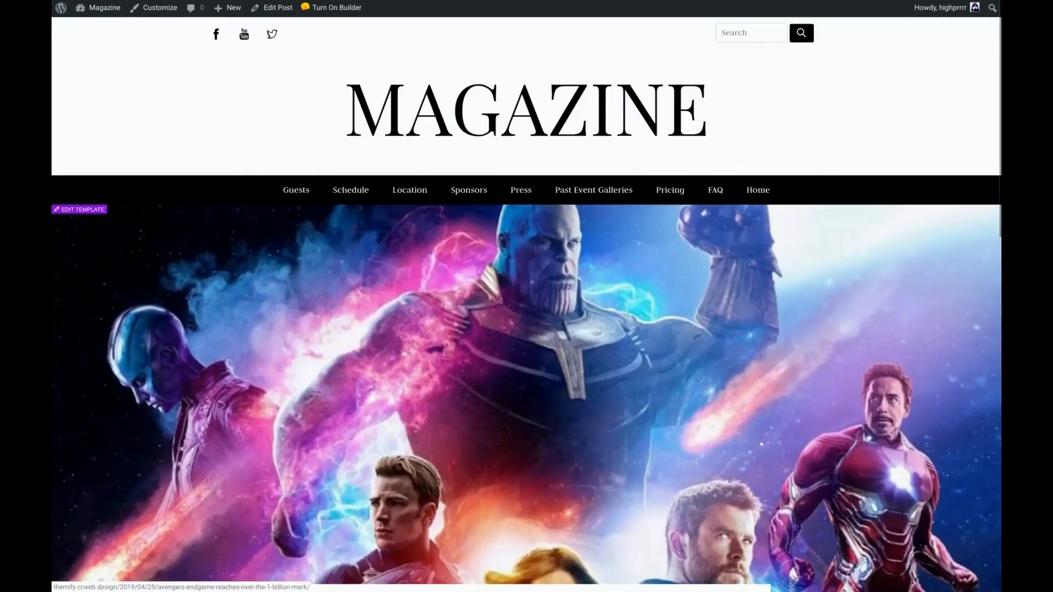
Step: Start a new template in the Pro Templates list with type Single and the name Custom Single Post
{"action": "mouse_move", "coordinate": [333, 11]}
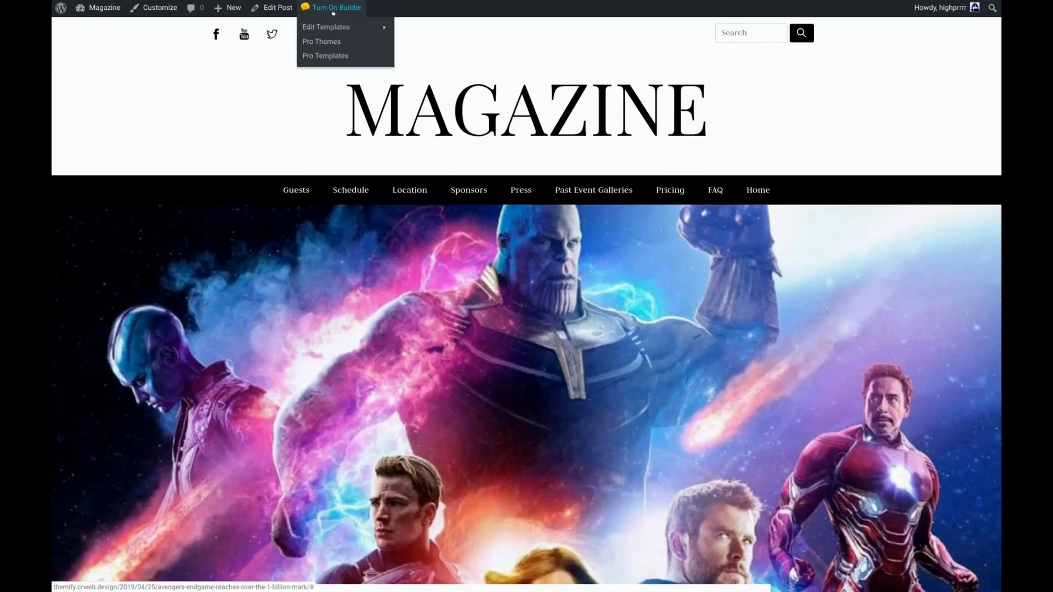
{"action": "left_click", "coordinate": [329, 56]}
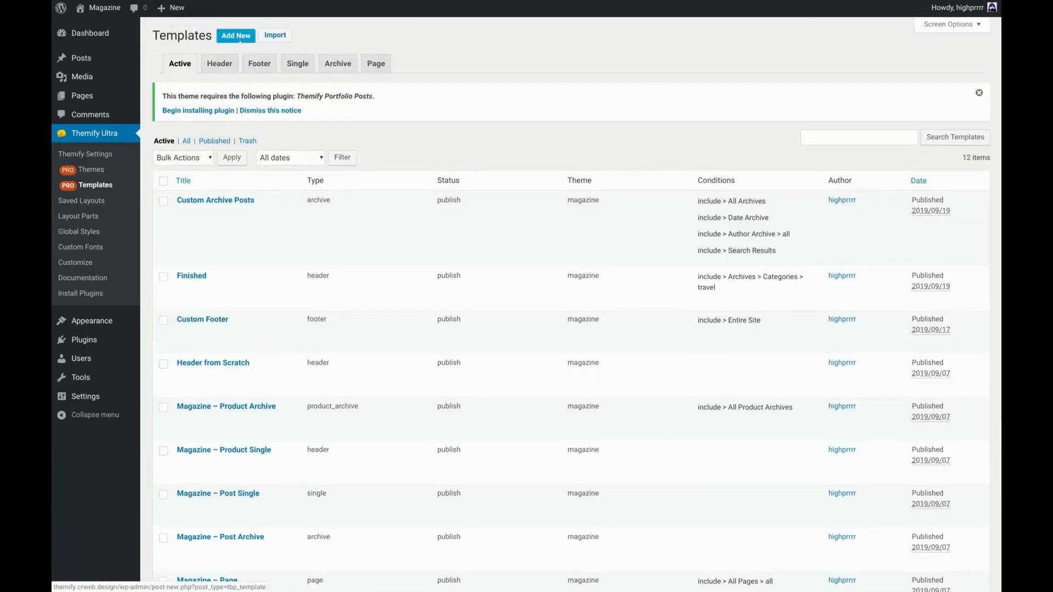
{"action": "left_click", "coordinate": [235, 36]}
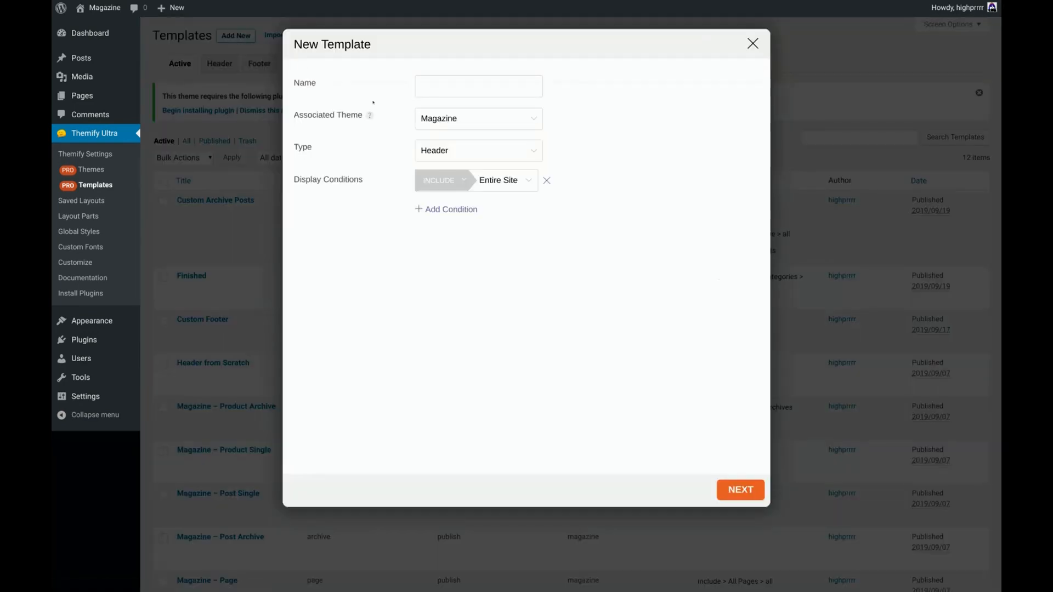
{"action": "left_click", "coordinate": [431, 148]}
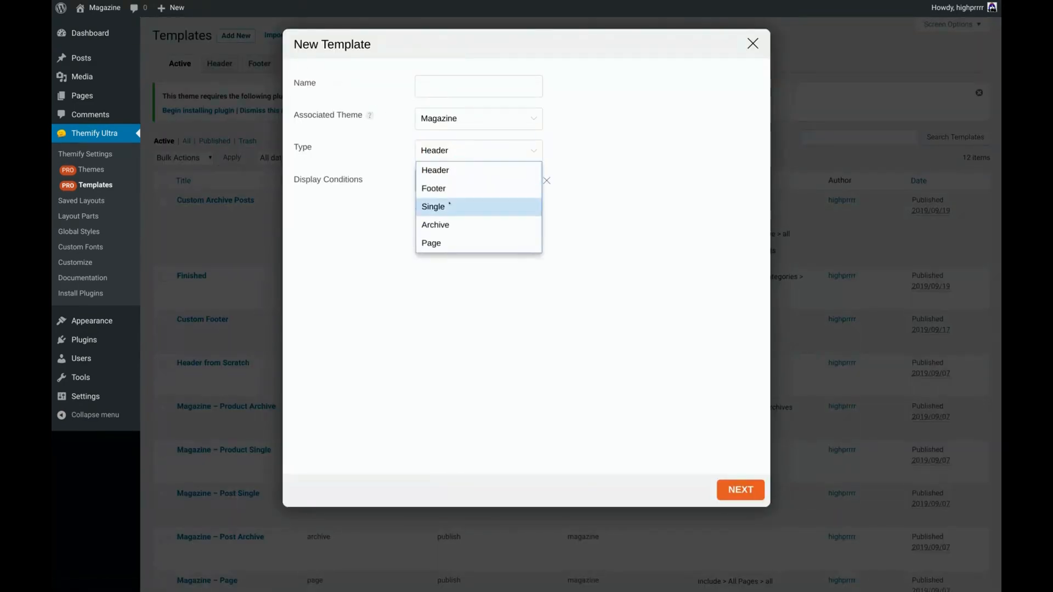
{"action": "left_click", "coordinate": [449, 205]}
{"action": "left_click", "coordinate": [475, 87]}
{"action": "type", "text": "Custom Single Post"}
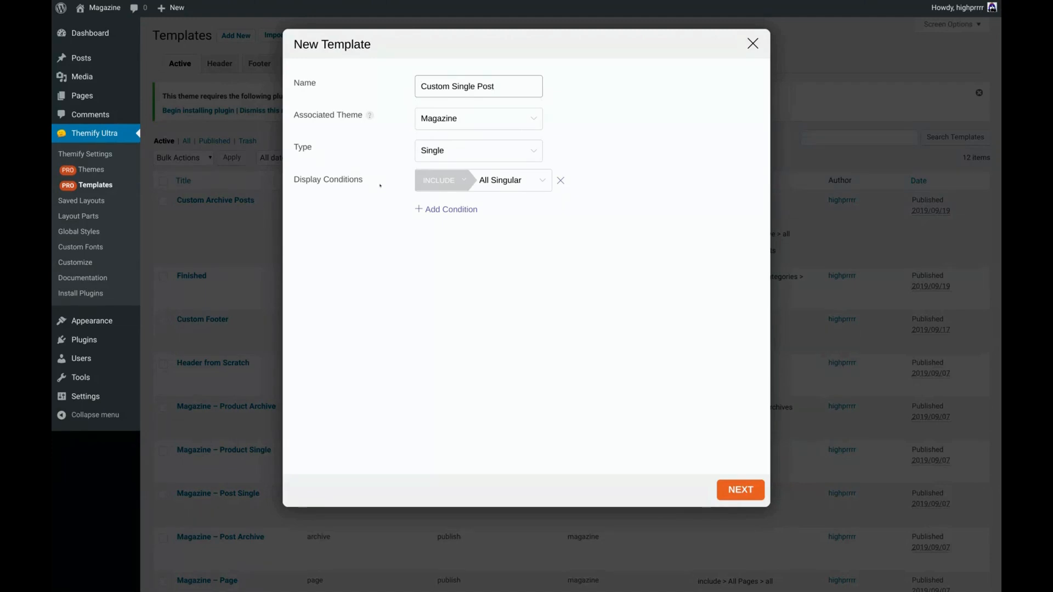
Step: Choose the new template's included display condition and publish it using the Blank layout
{"action": "left_click", "coordinate": [521, 180]}
{"action": "left_click", "coordinate": [509, 200]}
{"action": "left_click", "coordinate": [740, 489]}
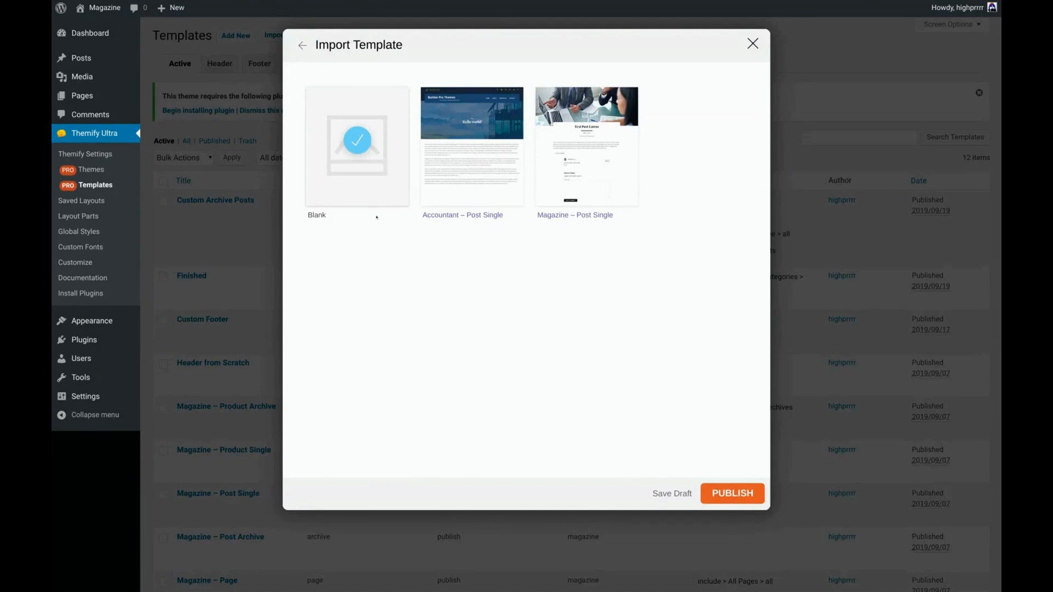
{"action": "left_click", "coordinate": [719, 494]}
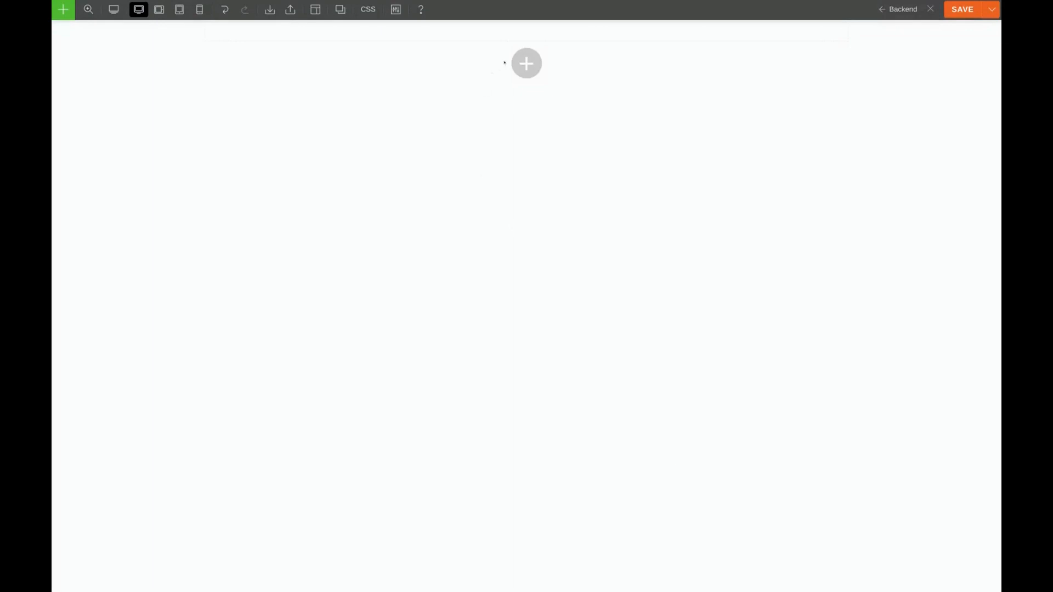
Step: Add a Featured Image module to the template's empty first row, keeping its default settings
{"action": "left_click", "coordinate": [526, 39]}
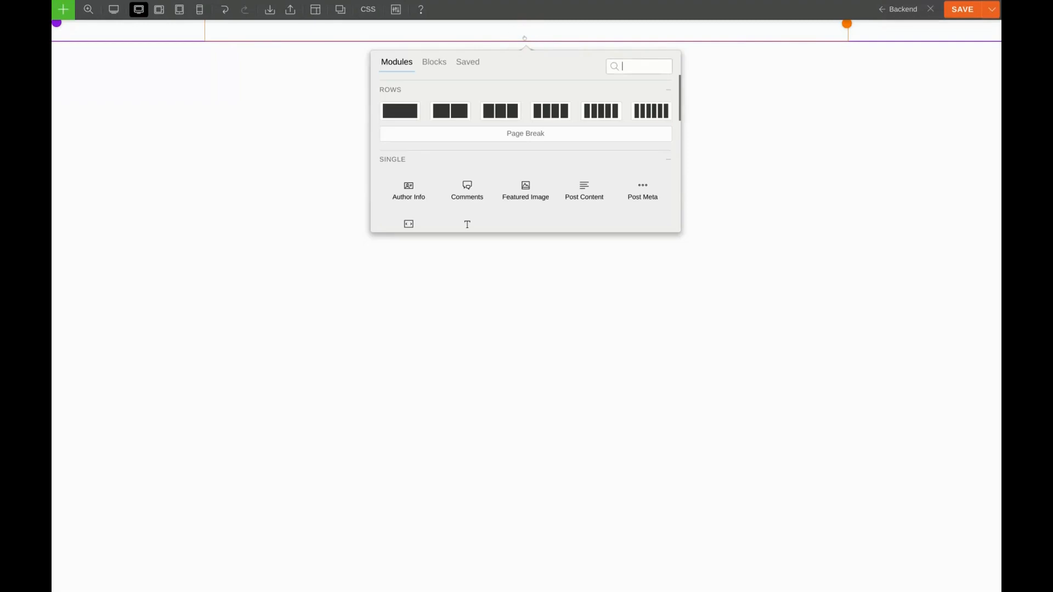
{"action": "left_click_drag", "start_coordinate": [524, 192], "coordinate": [511, 34]}
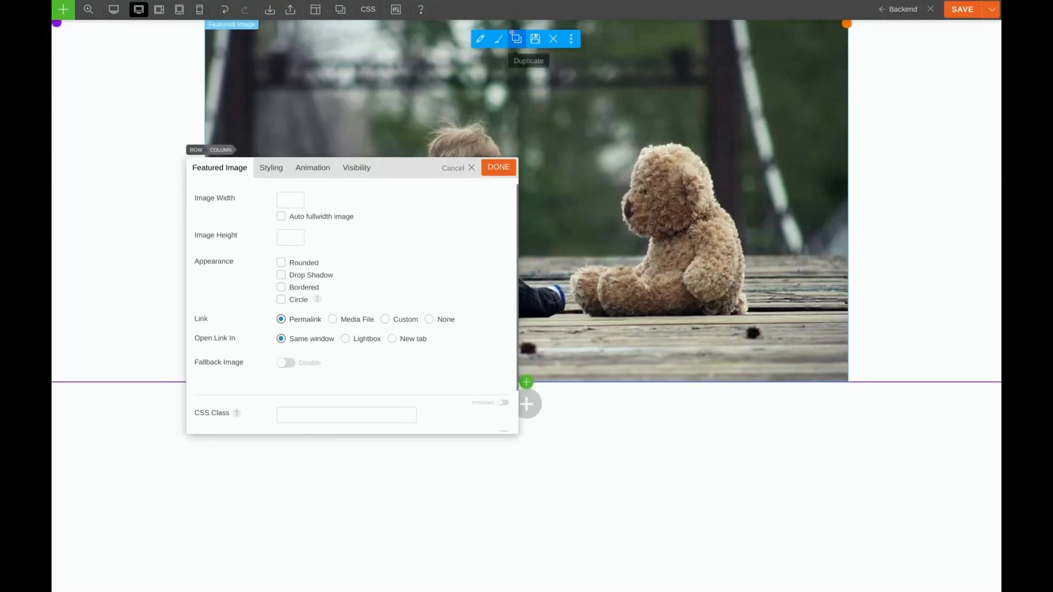
{"action": "left_click", "coordinate": [497, 168]}
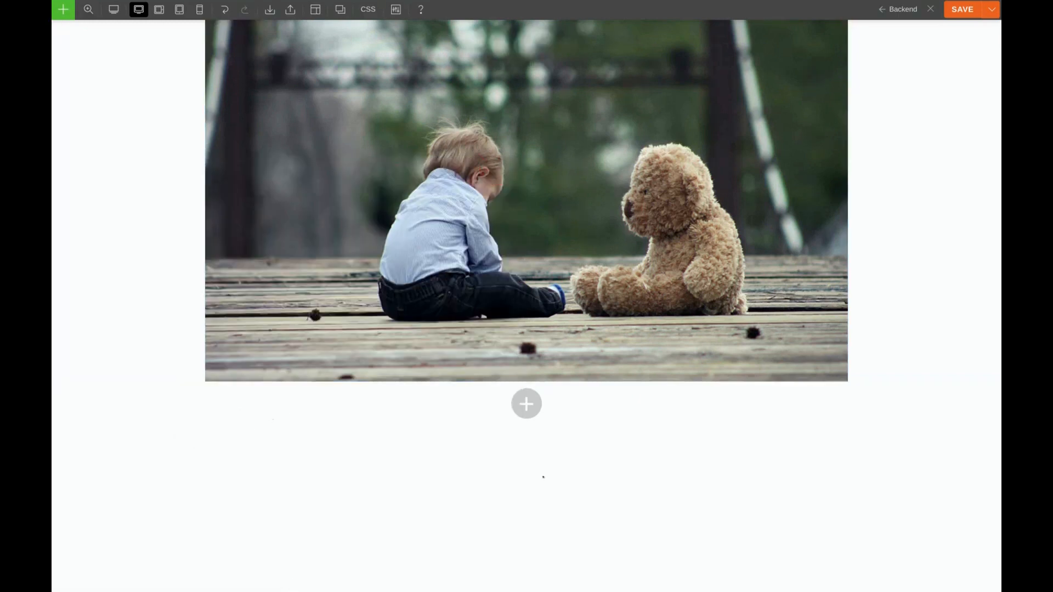
Step: Add a one-column row below the featured image and insert a one-column subrow inside it
{"action": "left_click", "coordinate": [526, 404]}
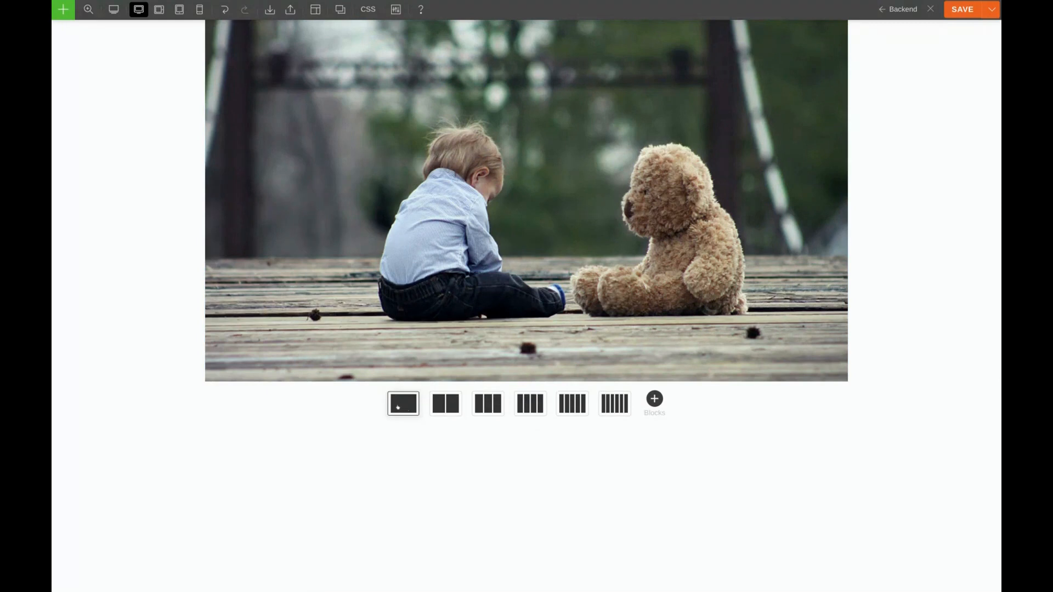
{"action": "left_click", "coordinate": [399, 406]}
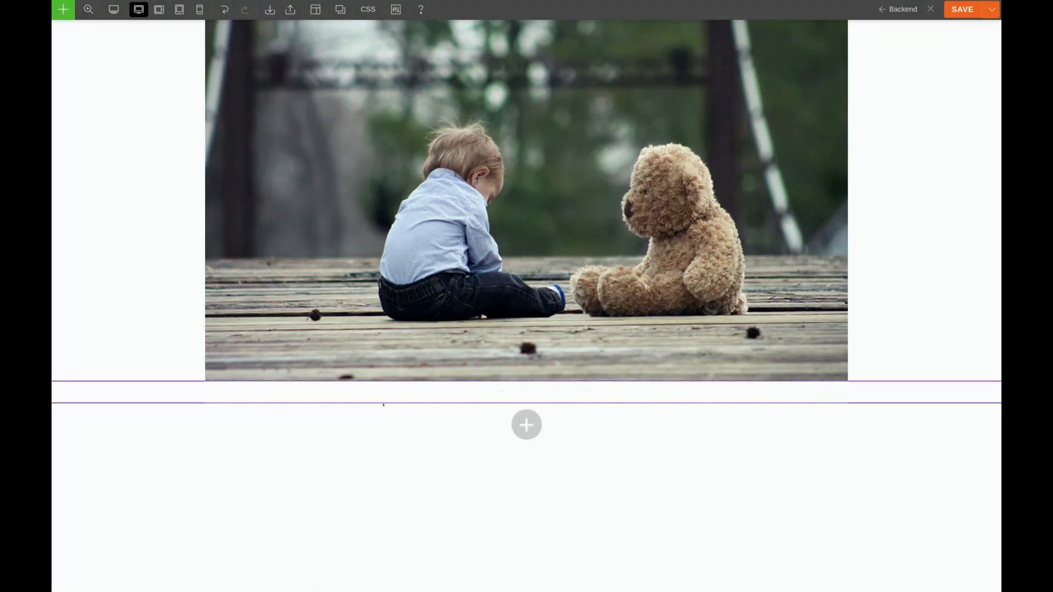
{"action": "left_click", "coordinate": [526, 402]}
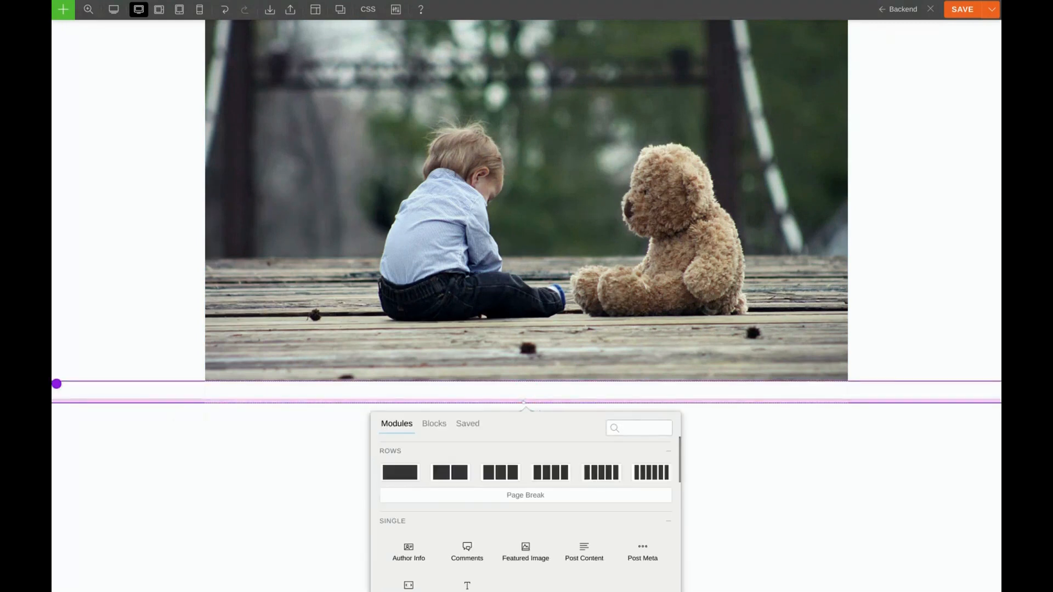
{"action": "left_click_drag", "start_coordinate": [398, 469], "coordinate": [467, 389]}
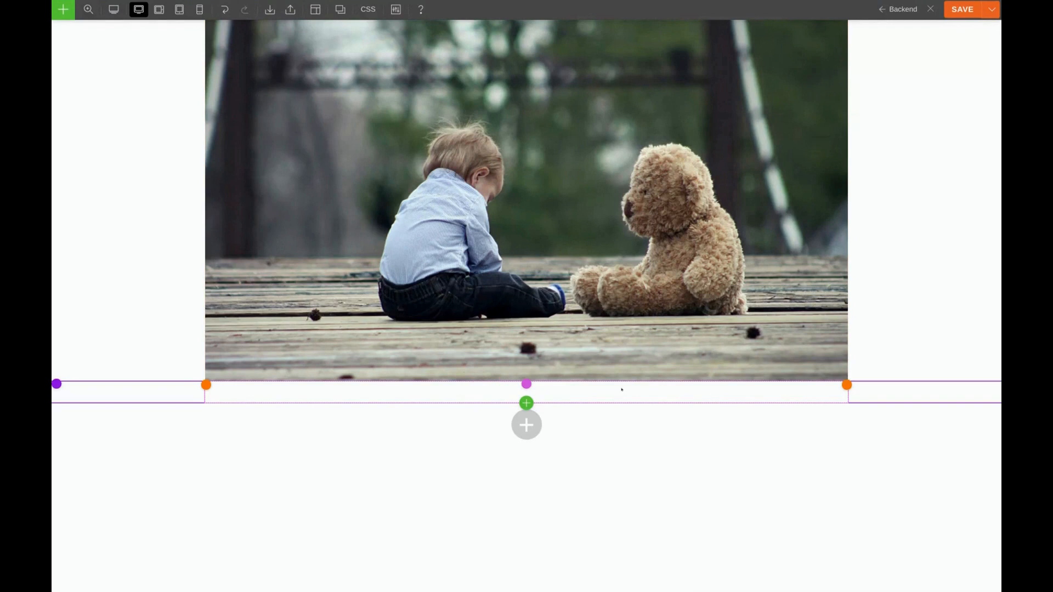
Step: Place a Post Title module in the new subrow below the featured image, keeping its default settings
{"action": "left_click", "coordinate": [525, 431]}
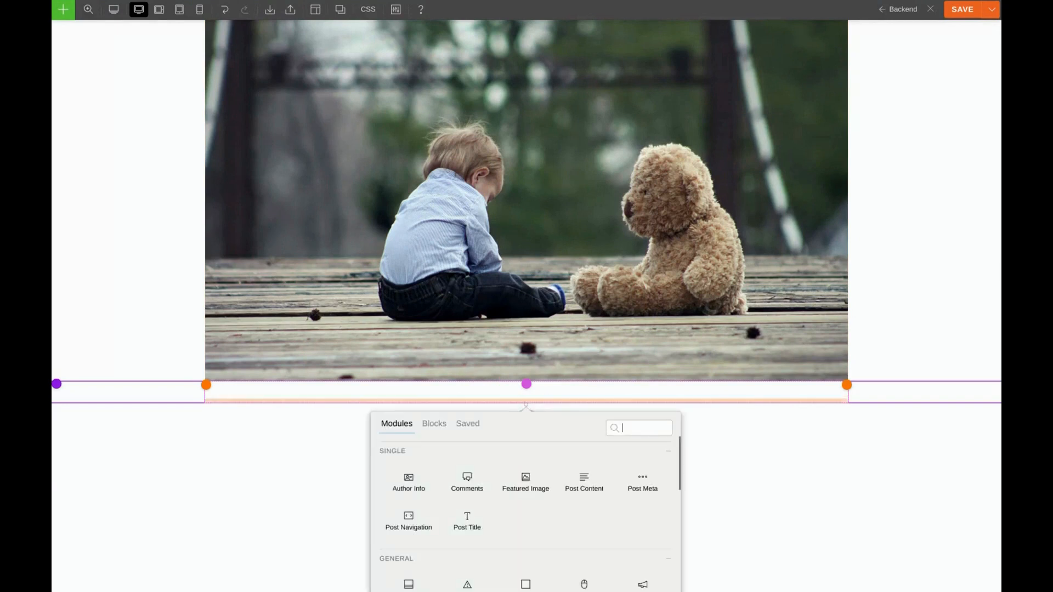
{"action": "left_click", "coordinate": [465, 518]}
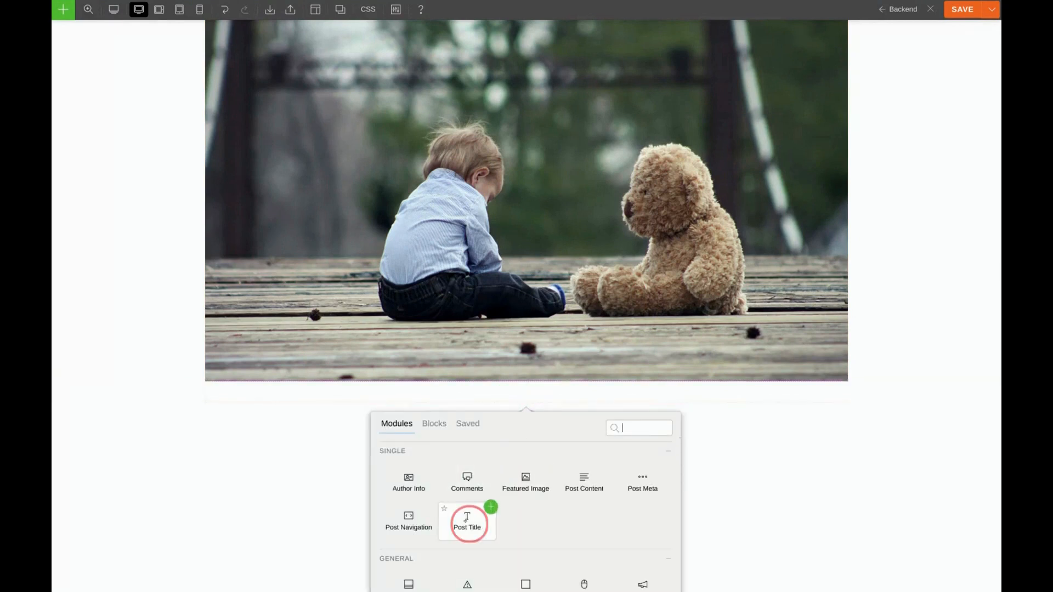
{"action": "left_click_drag", "start_coordinate": [466, 518], "coordinate": [511, 387]}
{"action": "left_click", "coordinate": [498, 167]}
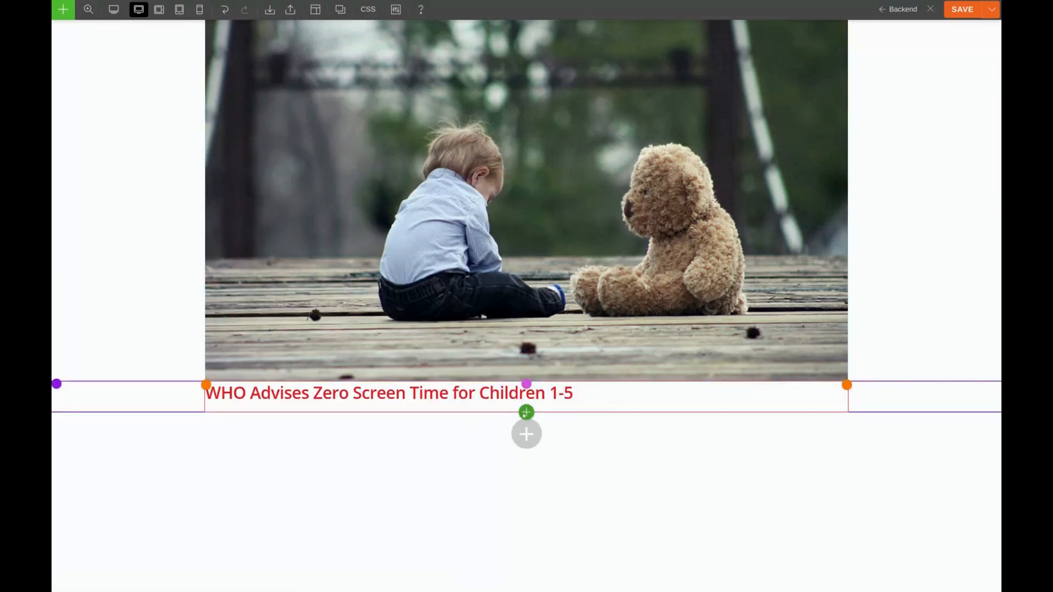
Step: Add a Post Meta module with date, comments and terms directly below the post title
{"action": "left_click", "coordinate": [526, 412]}
{"action": "left_click_drag", "start_coordinate": [643, 491], "coordinate": [517, 414]}
{"action": "left_click", "coordinate": [496, 171]}
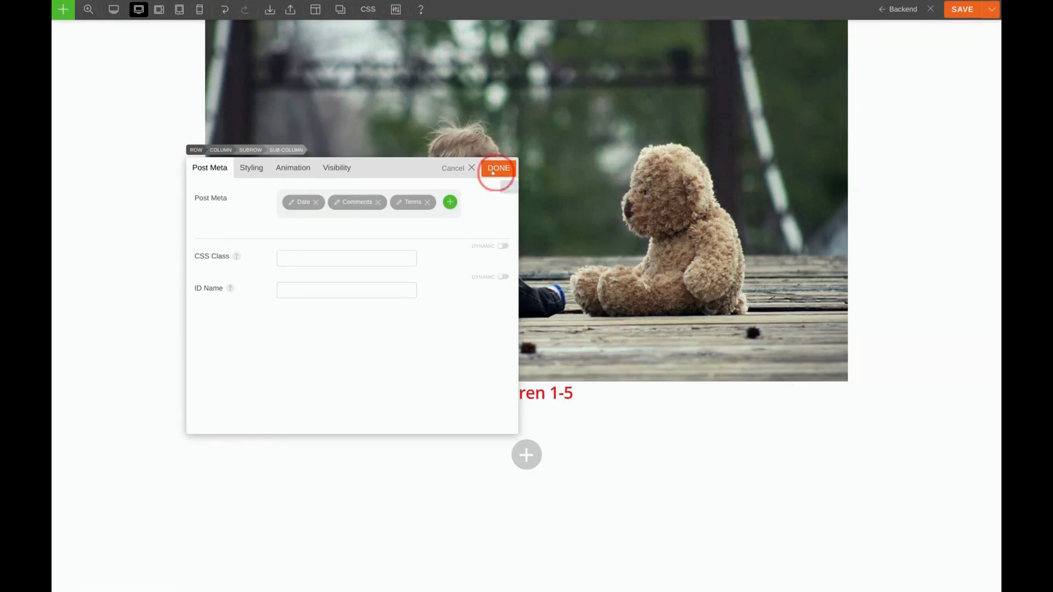
Step: Add a second Post Meta module with date, comments and terms below the first one
{"action": "left_click", "coordinate": [526, 432]}
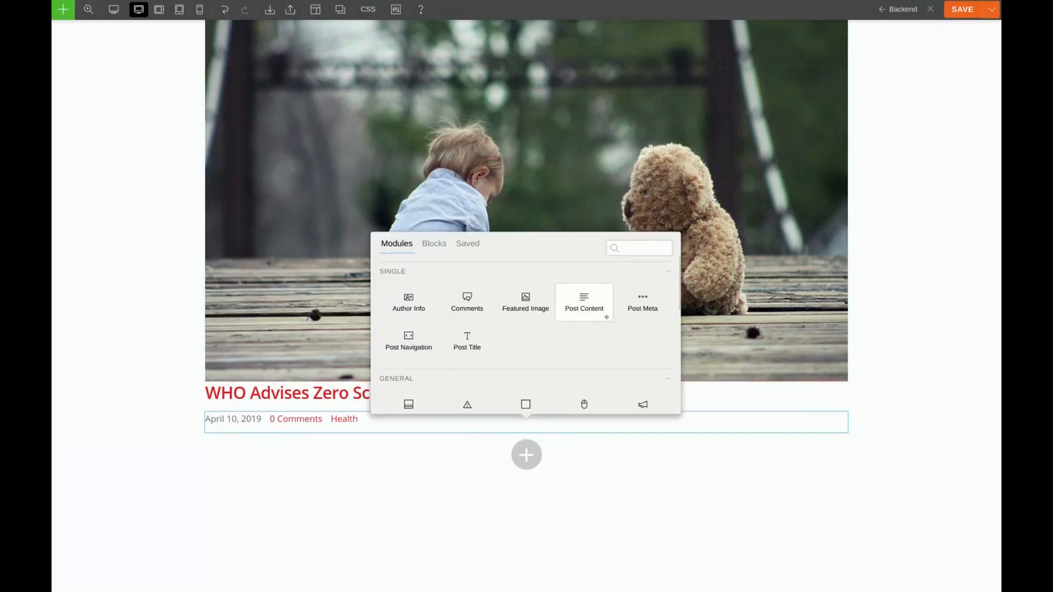
{"action": "left_click_drag", "start_coordinate": [642, 301], "coordinate": [457, 439]}
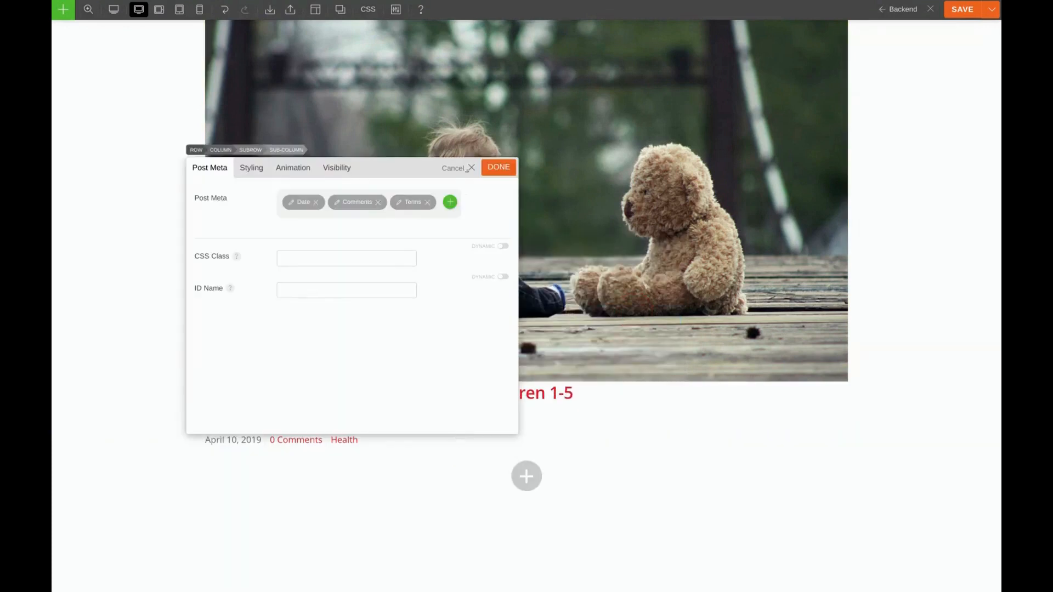
{"action": "left_click", "coordinate": [499, 167]}
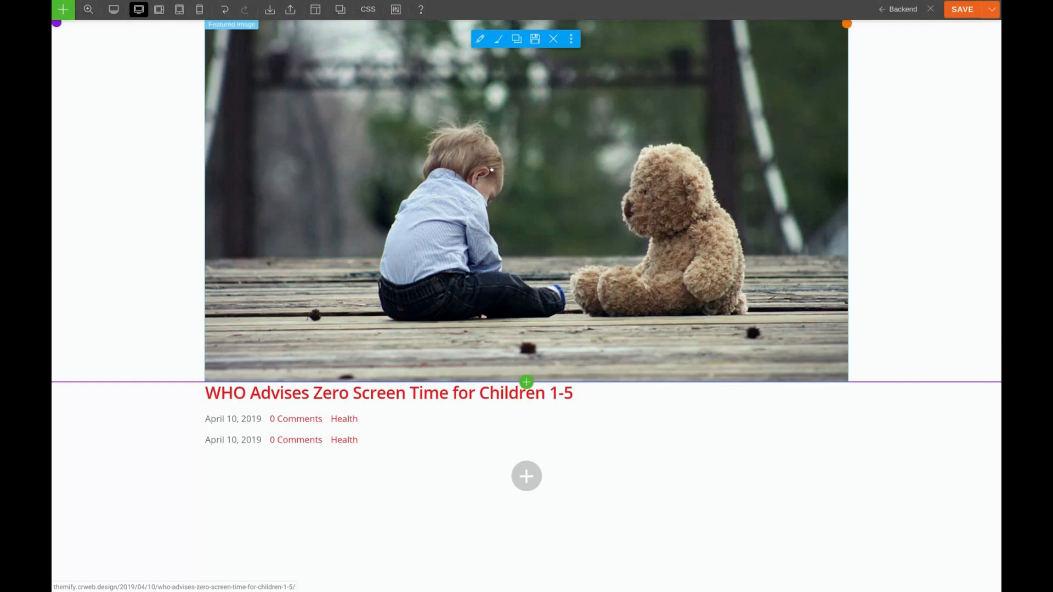
Step: Add a Post Content module below the post meta, displaying the full content without a drop cap
{"action": "left_click", "coordinate": [526, 454]}
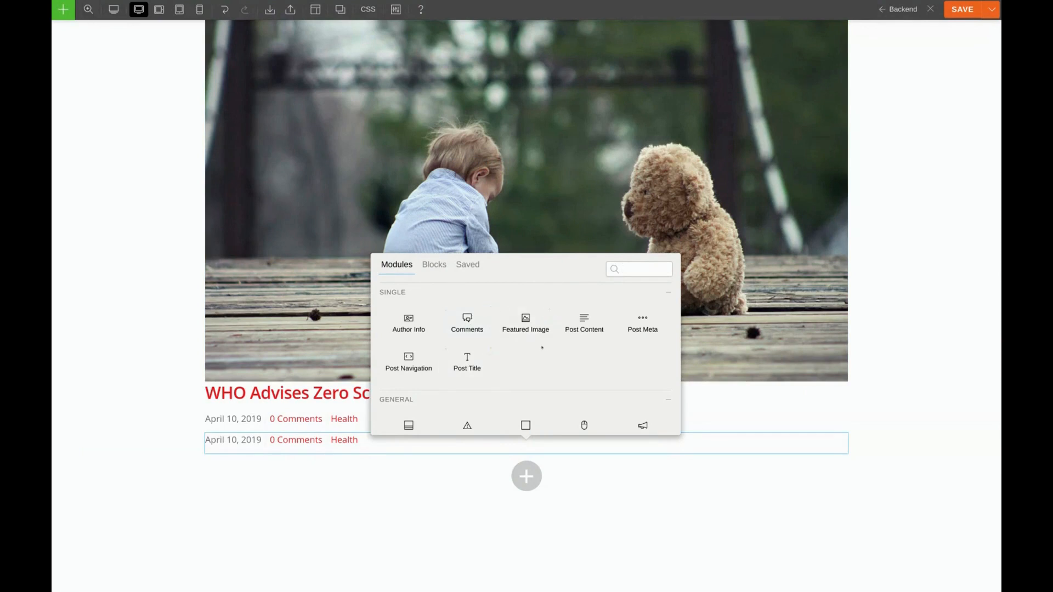
{"action": "left_click", "coordinate": [584, 323]}
{"action": "left_click_drag", "start_coordinate": [584, 323], "coordinate": [480, 465]}
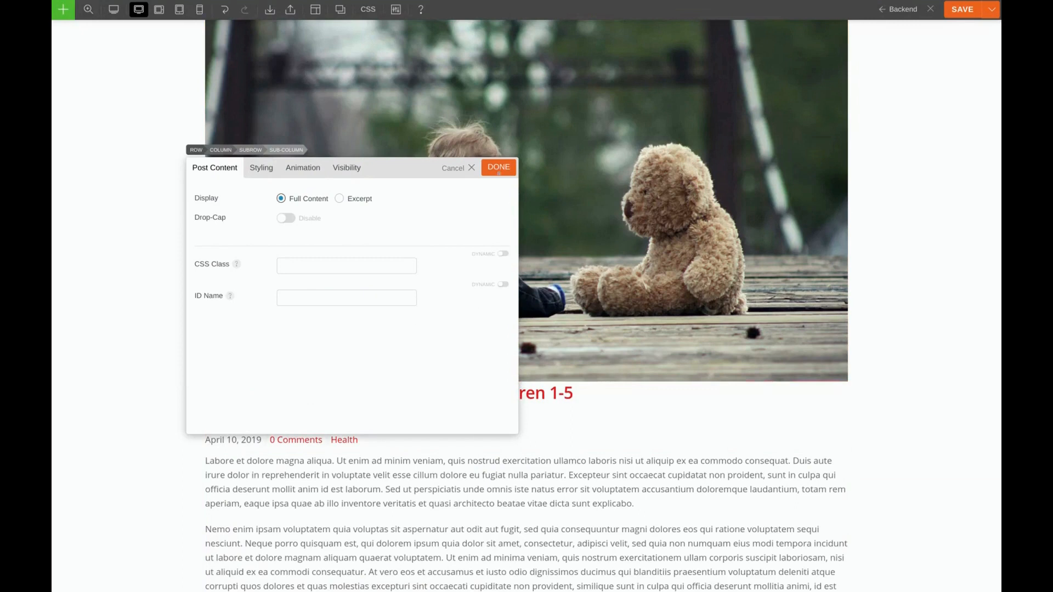
{"action": "left_click", "coordinate": [498, 166]}
Step: Add a Comments module below the post content, keeping its default settings
{"action": "scroll", "coordinate": [526, 570], "scroll_direction": "down", "scroll_amount": 2}
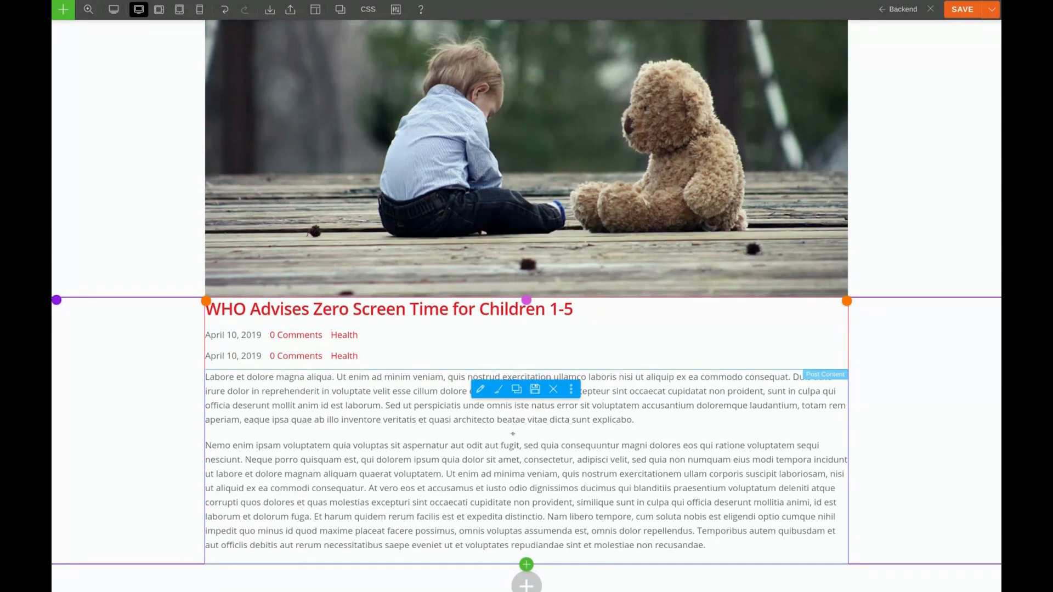
{"action": "left_click", "coordinate": [526, 565]}
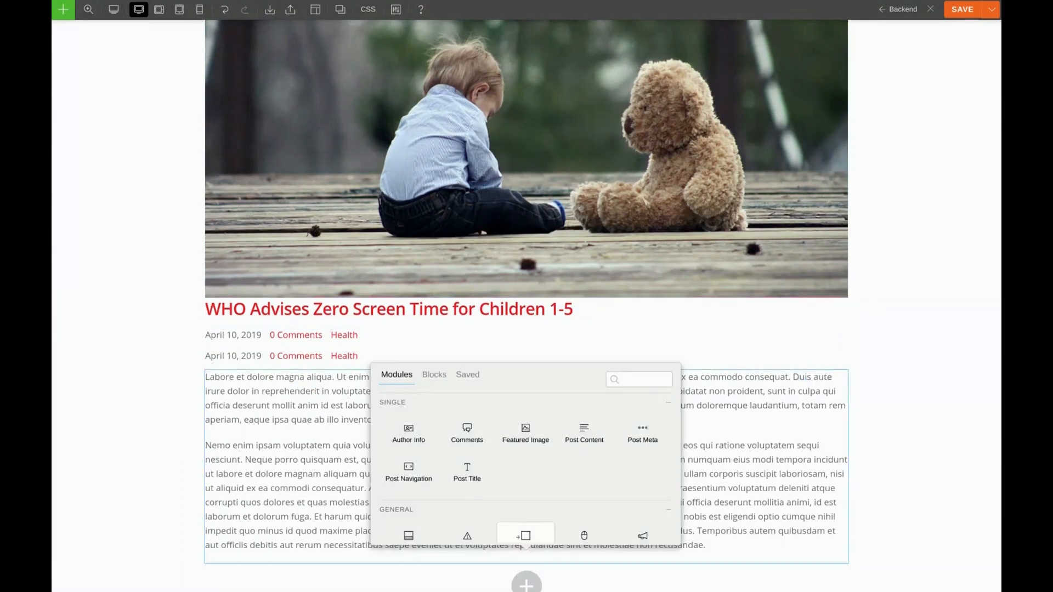
{"action": "left_click_drag", "start_coordinate": [483, 425], "coordinate": [499, 556]}
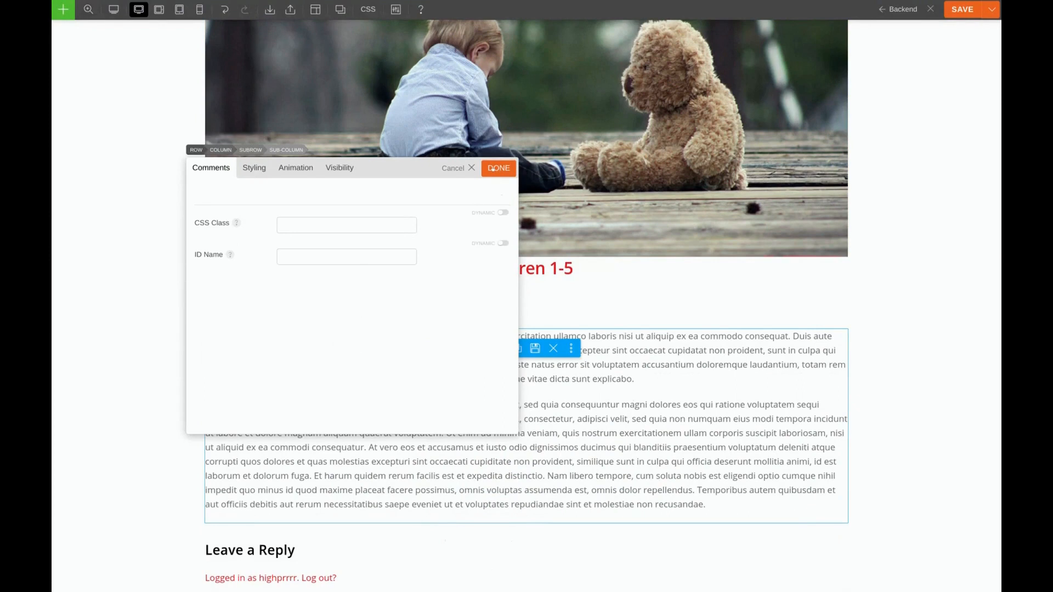
{"action": "left_click", "coordinate": [498, 166]}
Step: Save the template, exit the builder and return to the open Avengers: Endgame post
{"action": "left_click", "coordinate": [955, 9]}
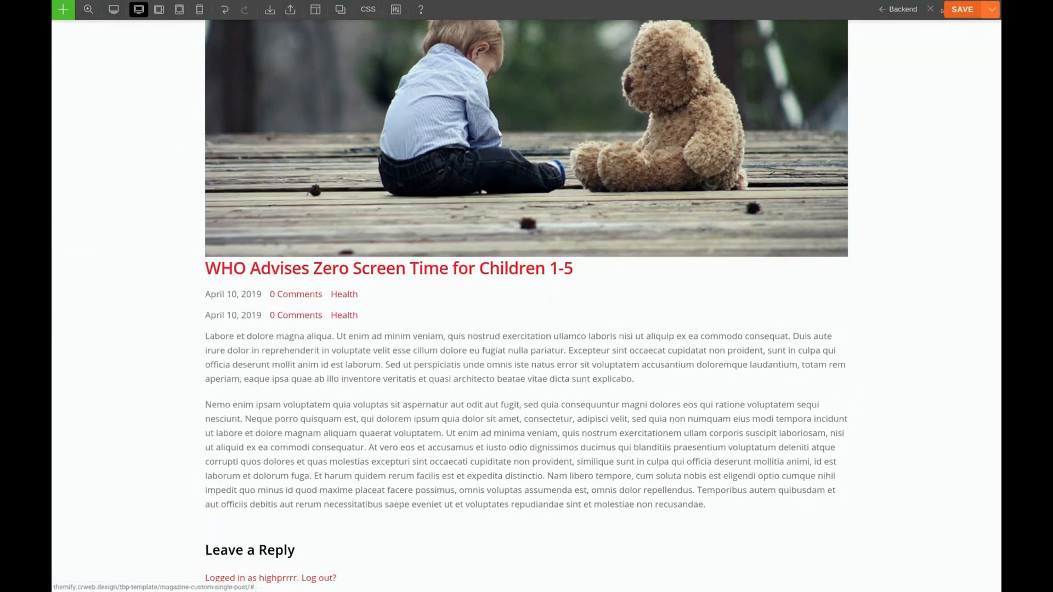
{"action": "left_click", "coordinate": [930, 9]}
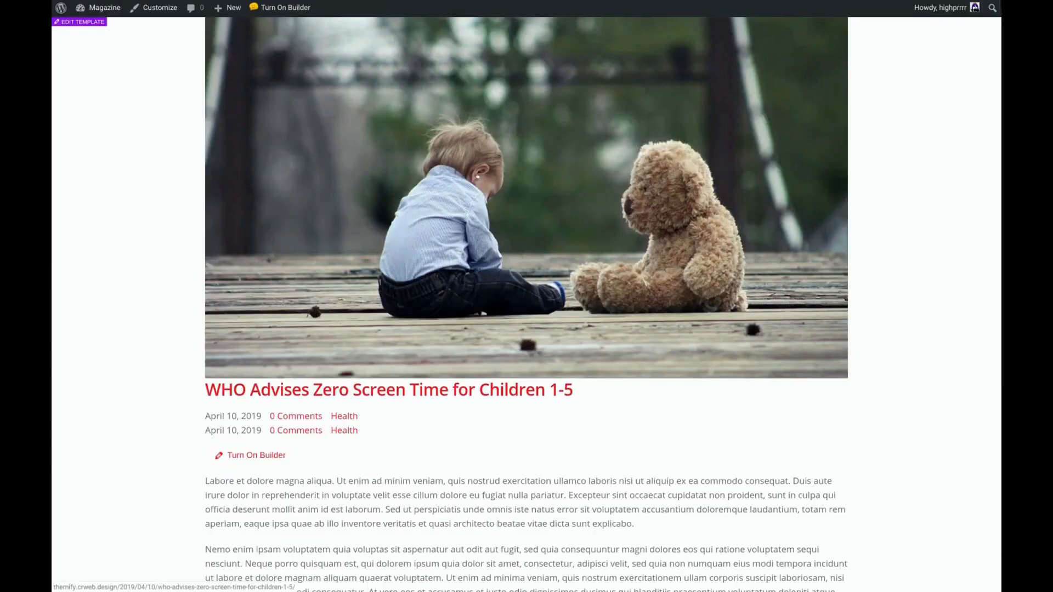
{"action": "key", "text": "ctrl+Tab"}
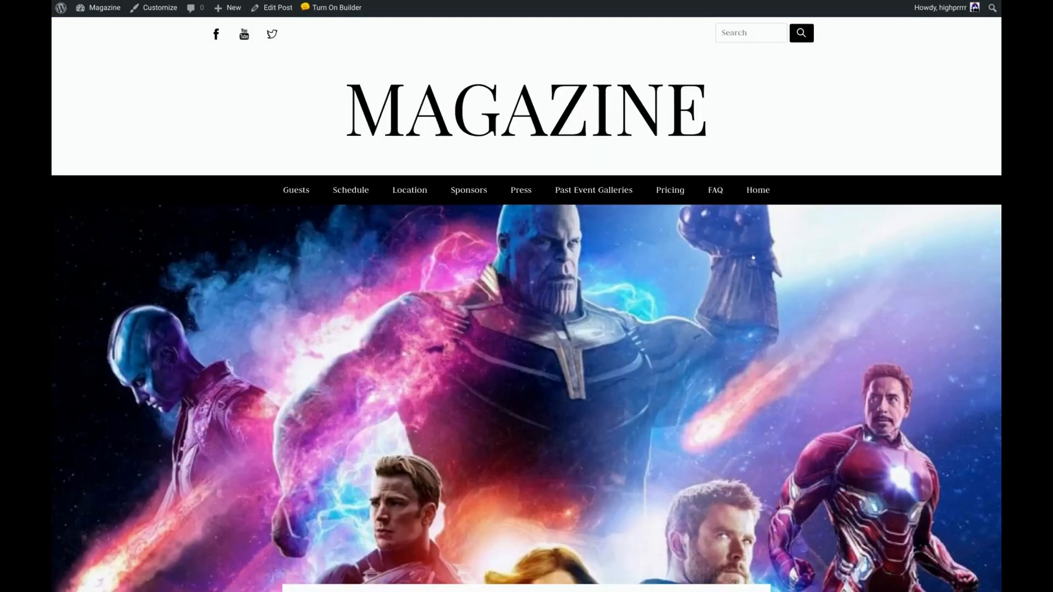
Step: Examine the layout of the Avengers: Endgame post, from the featured image down through the title, meta and content
{"action": "scroll", "coordinate": [527, 302], "scroll_direction": "down", "scroll_amount": 3}
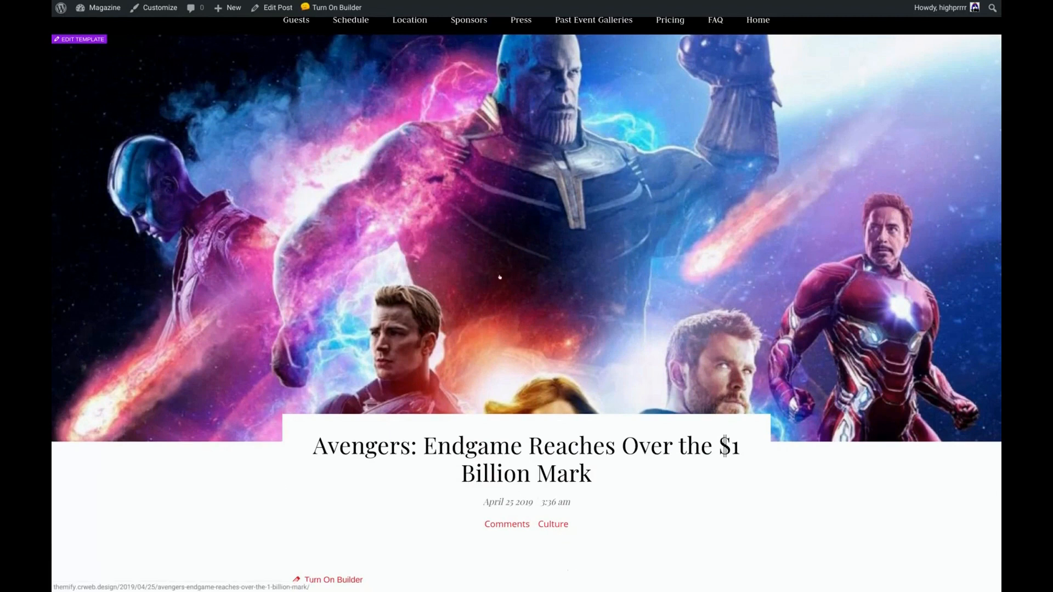
{"action": "scroll", "coordinate": [500, 278], "scroll_direction": "down", "scroll_amount": 2}
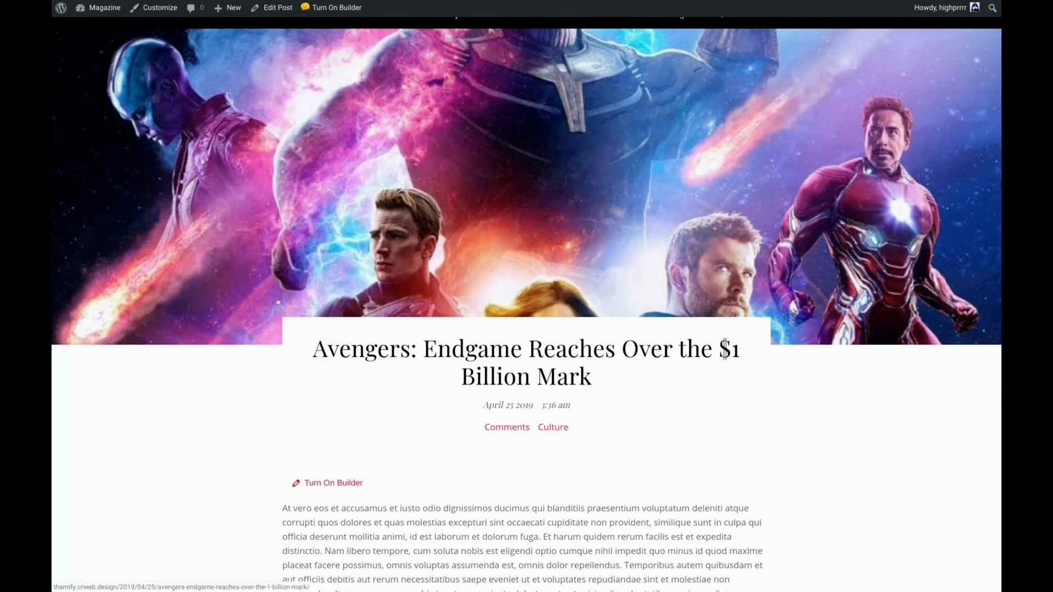
{"action": "scroll", "coordinate": [470, 359], "scroll_direction": "down", "scroll_amount": 1}
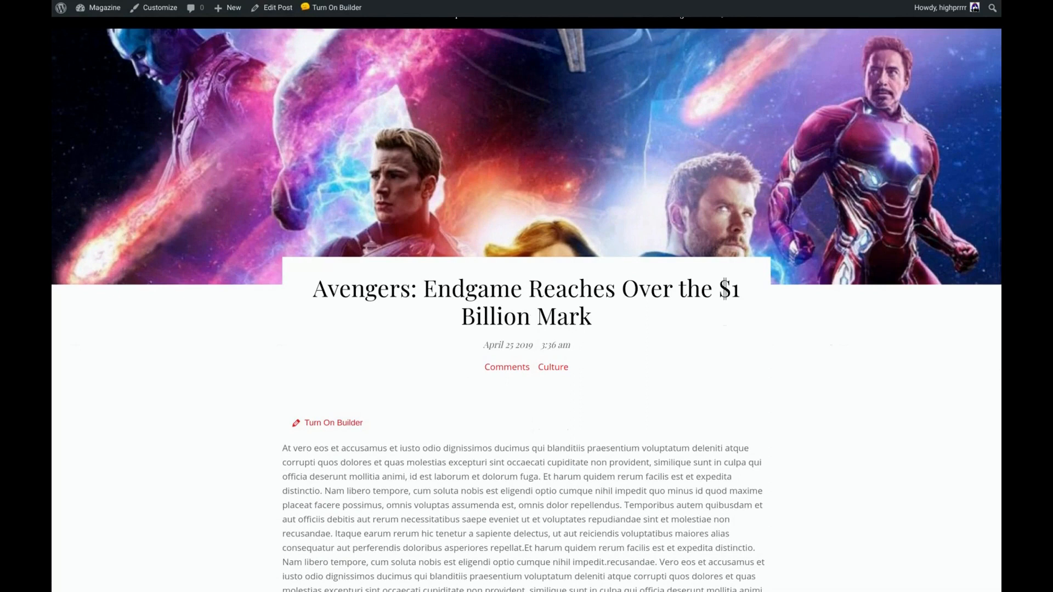
{"action": "scroll", "coordinate": [526, 302], "scroll_direction": "up", "scroll_amount": 5}
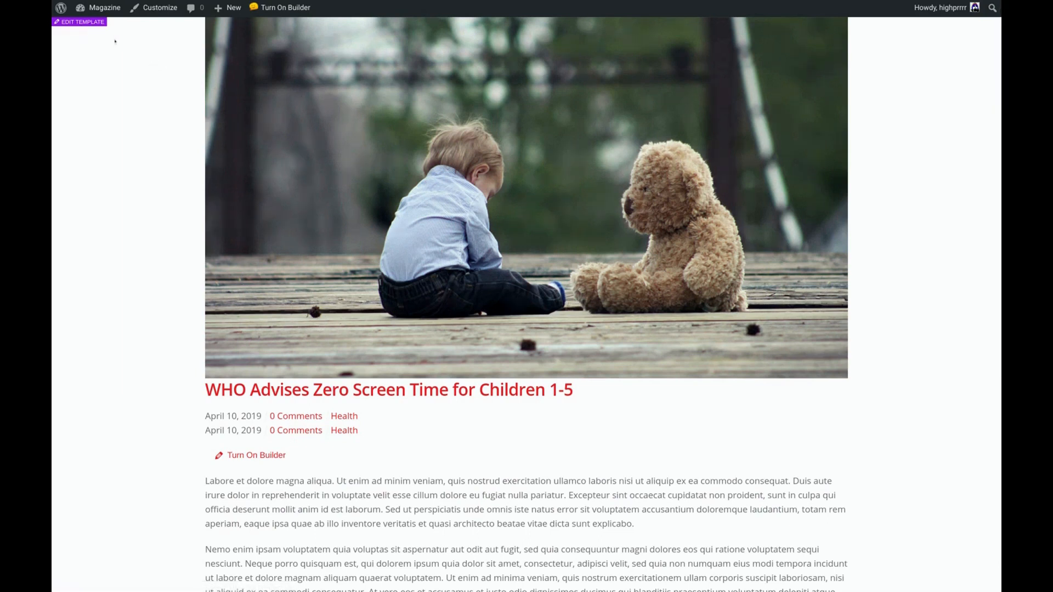
Step: Open the template for editing from the WHO Advises Zero Screen Time post and make the featured image's row full width
{"action": "left_click", "coordinate": [83, 22]}
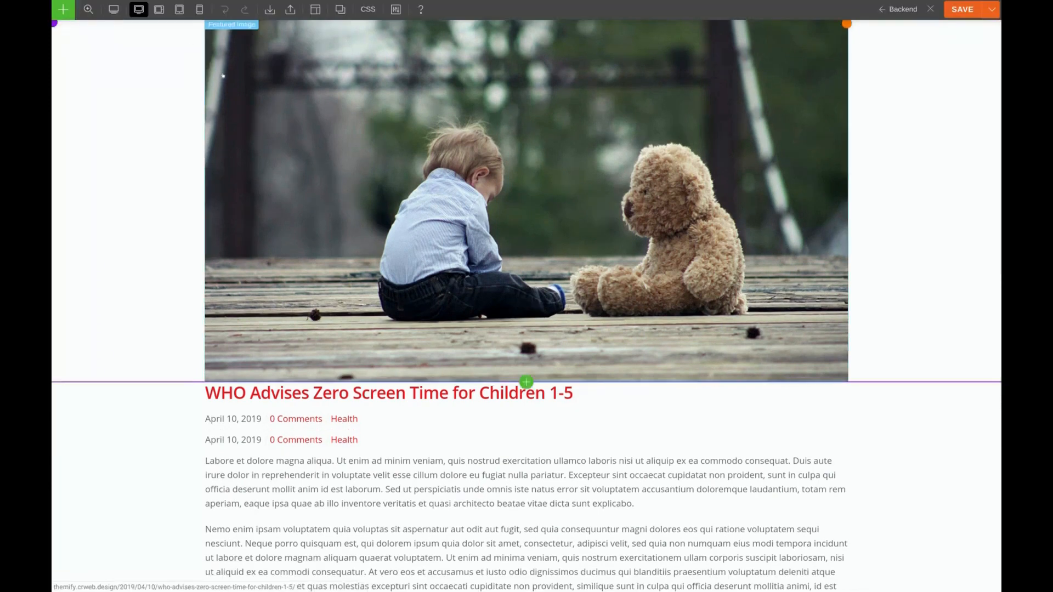
{"action": "left_click", "coordinate": [78, 29]}
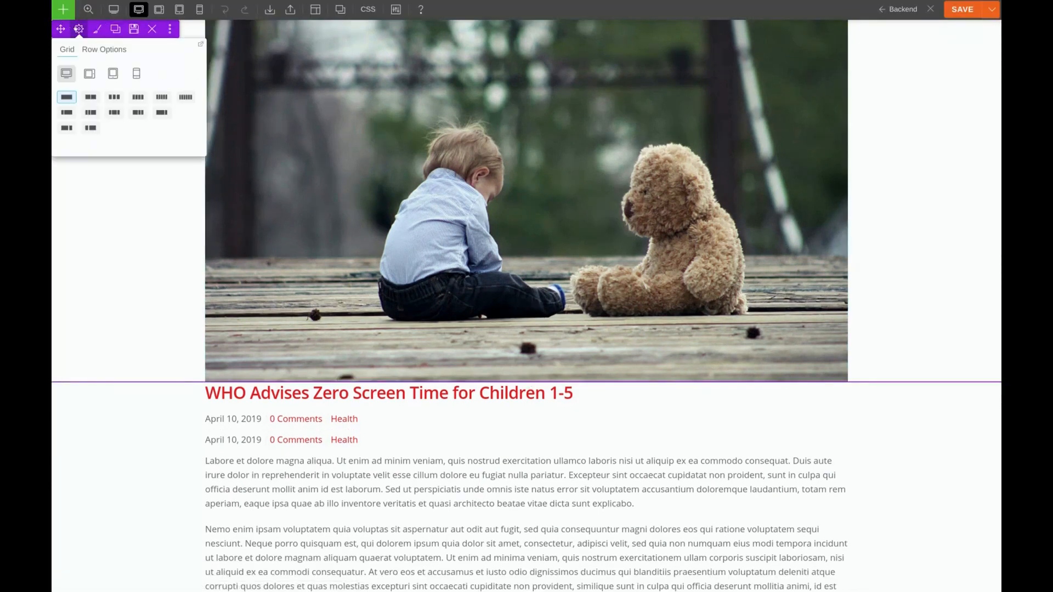
{"action": "left_click", "coordinate": [86, 46]}
{"action": "left_click", "coordinate": [162, 74]}
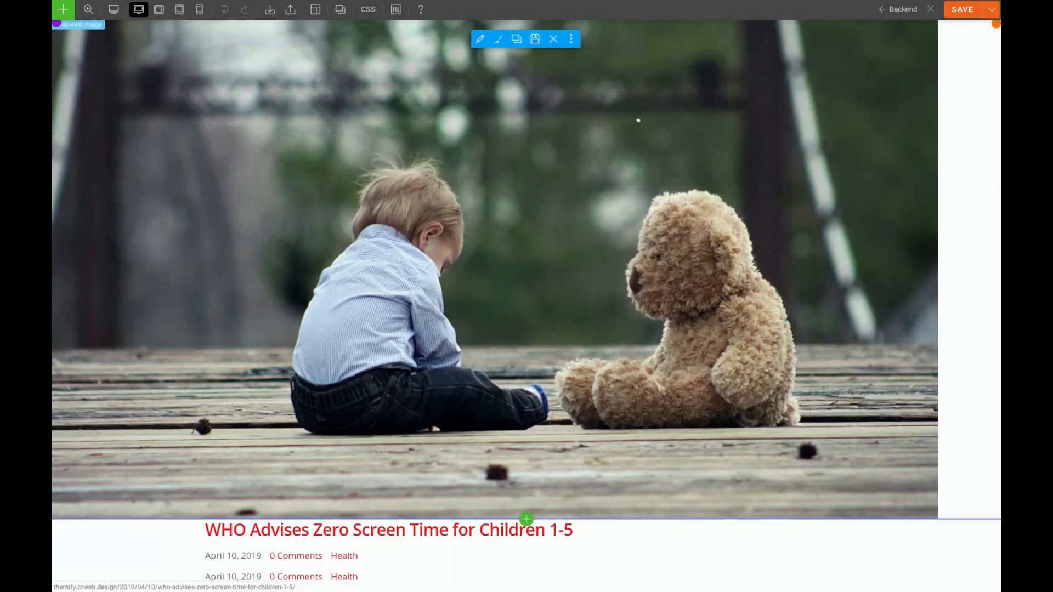
Step: Enable Auto fullwidth image for the Featured Image module and apply the setting
{"action": "double_click", "coordinate": [411, 182]}
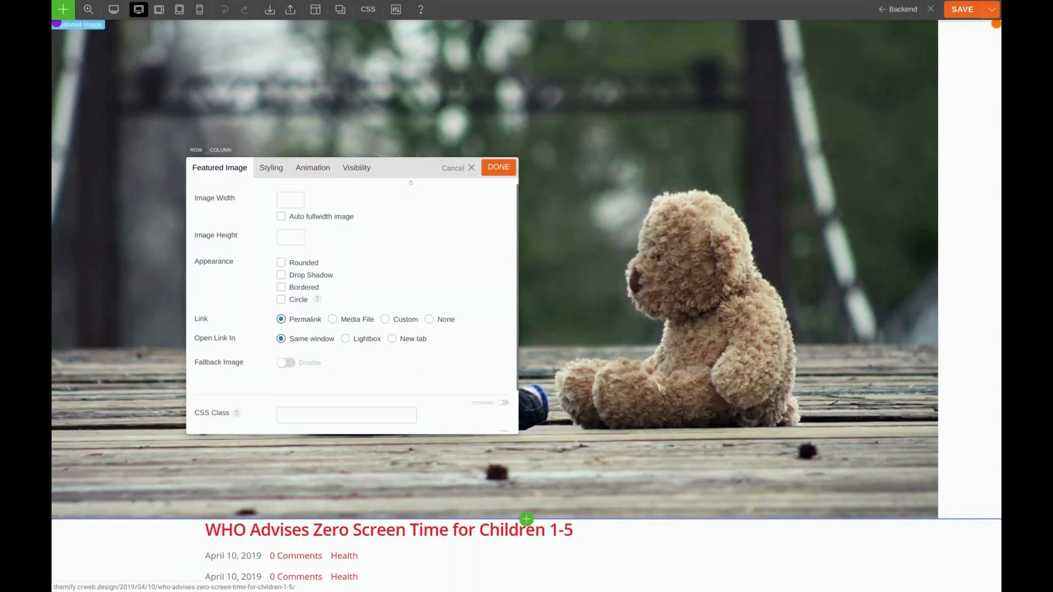
{"action": "left_click", "coordinate": [281, 217]}
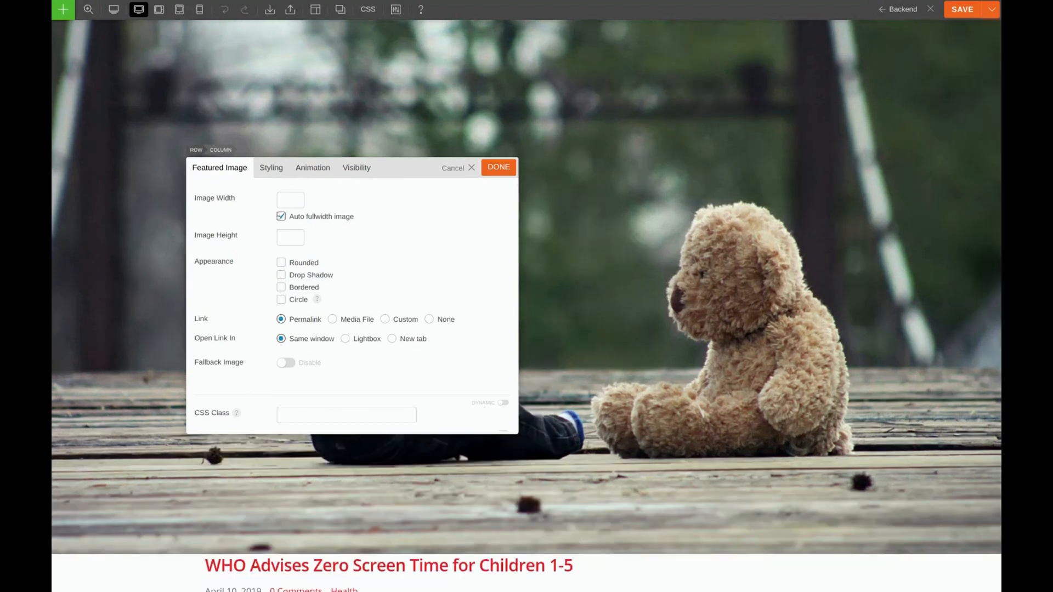
{"action": "left_click", "coordinate": [499, 167]}
Step: Set the top margin of the sub row containing the post title to -50 px
{"action": "scroll", "coordinate": [495, 171], "scroll_direction": "down", "scroll_amount": 4}
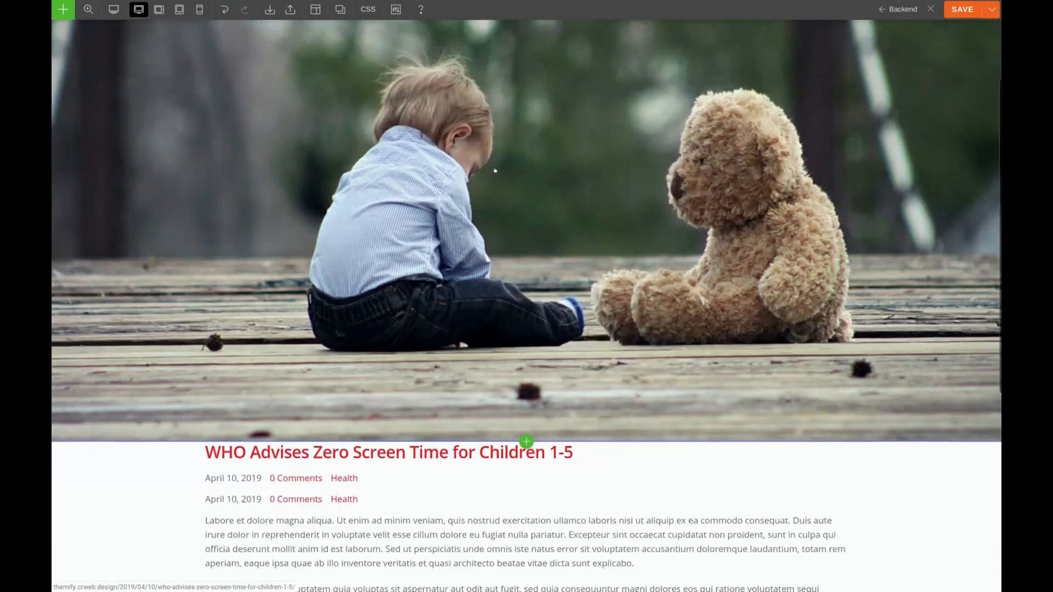
{"action": "scroll", "coordinate": [495, 171], "scroll_direction": "down", "scroll_amount": 1}
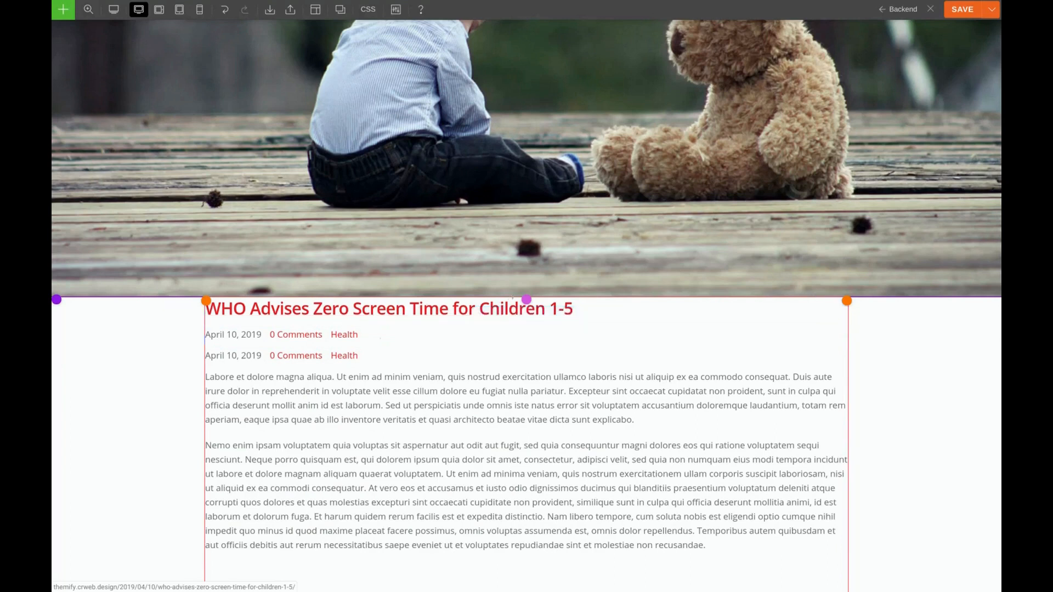
{"action": "left_click", "coordinate": [517, 306]}
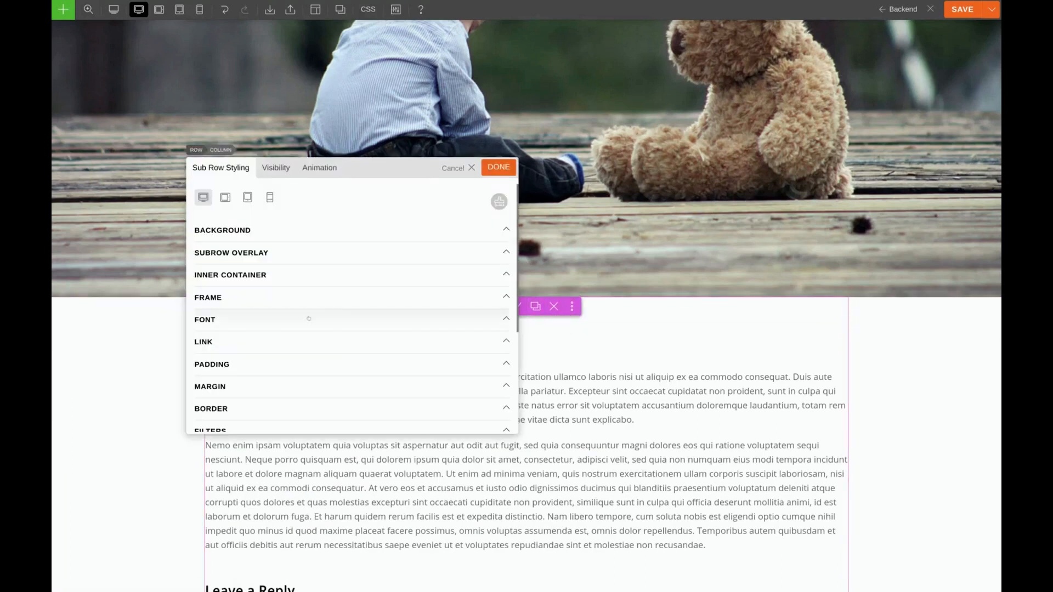
{"action": "left_click", "coordinate": [271, 384]}
{"action": "scroll", "coordinate": [271, 383], "scroll_direction": "down", "scroll_amount": 3}
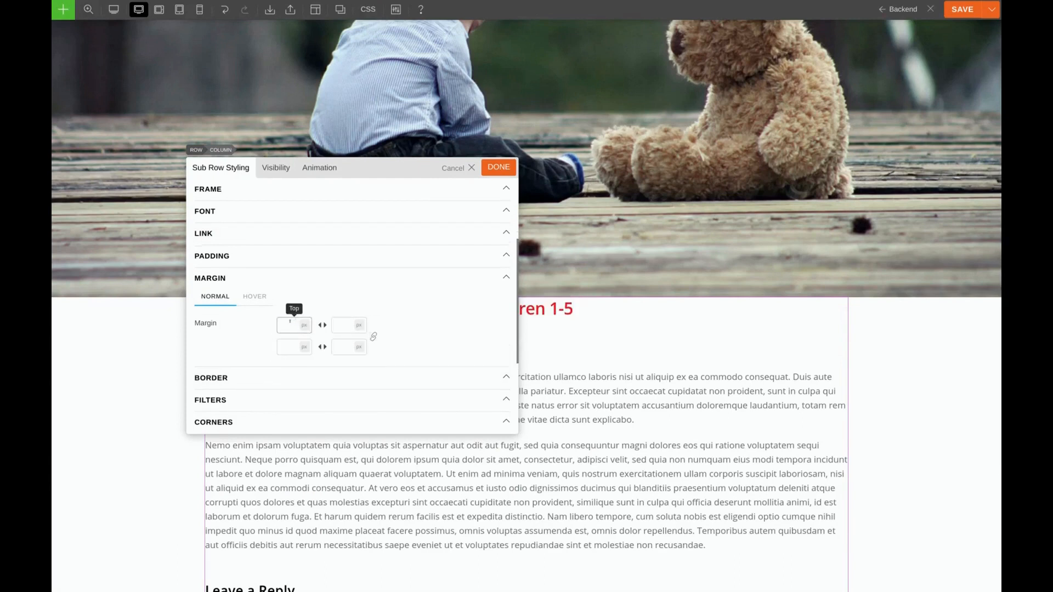
{"action": "type", "text": "-50"}
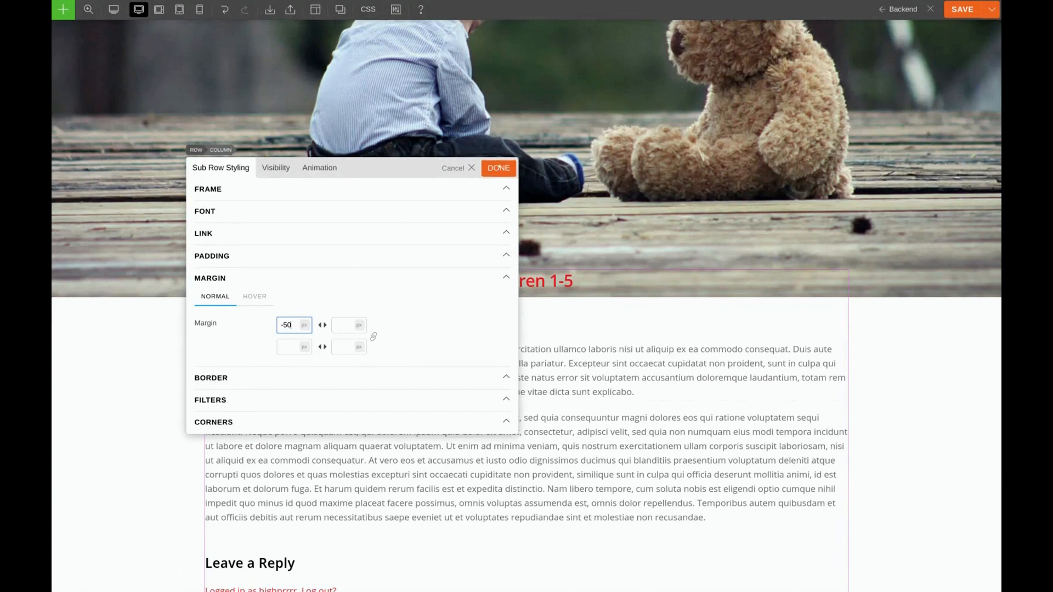
{"action": "left_click", "coordinate": [498, 167]}
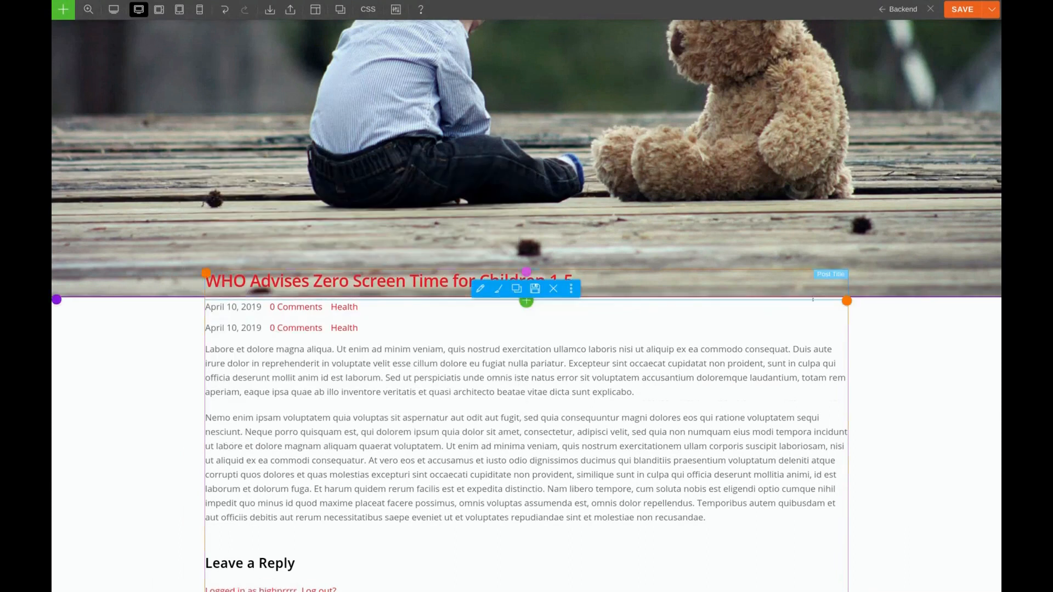
Step: Give the sub row containing the post title a white #ffffff background color
{"action": "left_click", "coordinate": [519, 278]}
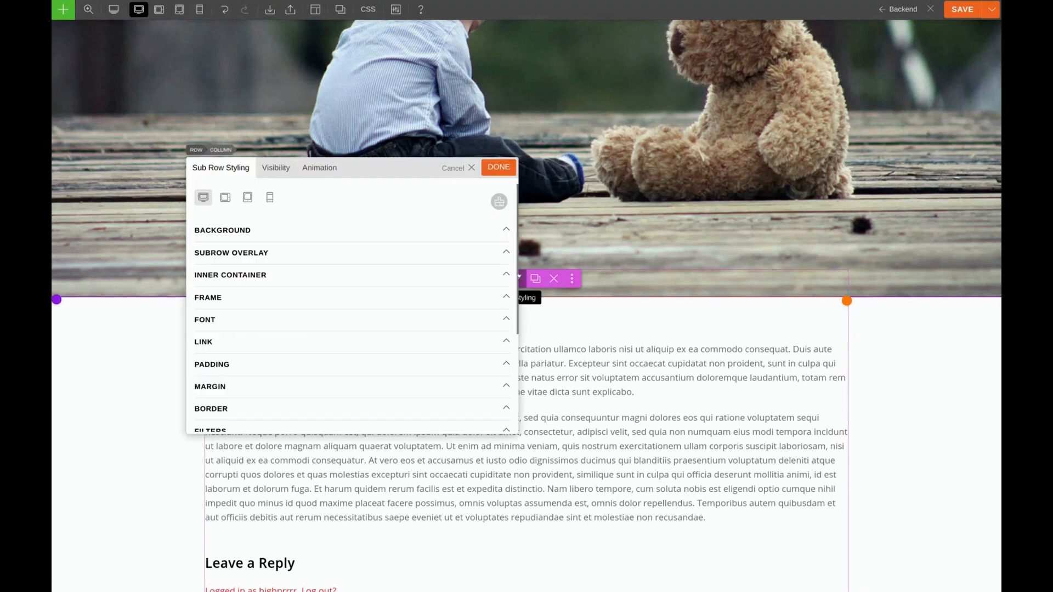
{"action": "left_click", "coordinate": [324, 236]}
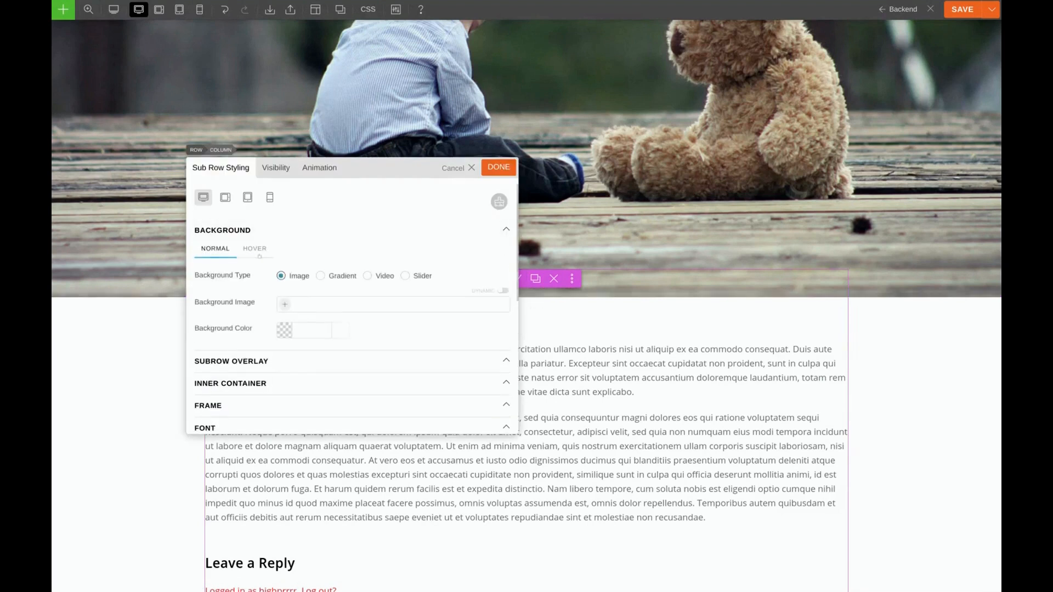
{"action": "left_click", "coordinate": [310, 328]}
{"action": "mouse_move", "coordinate": [278, 426]}
{"action": "left_mouse_down"}
{"action": "mouse_move", "coordinate": [296, 383]}
{"action": "mouse_move", "coordinate": [267, 338]}
{"action": "left_mouse_up"}
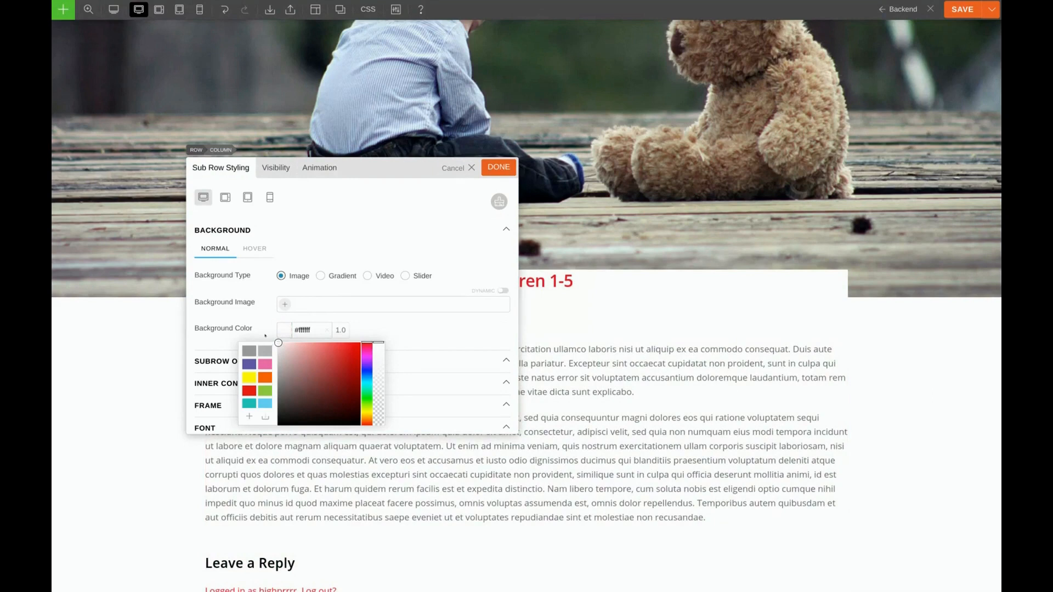
{"action": "left_click", "coordinate": [499, 167]}
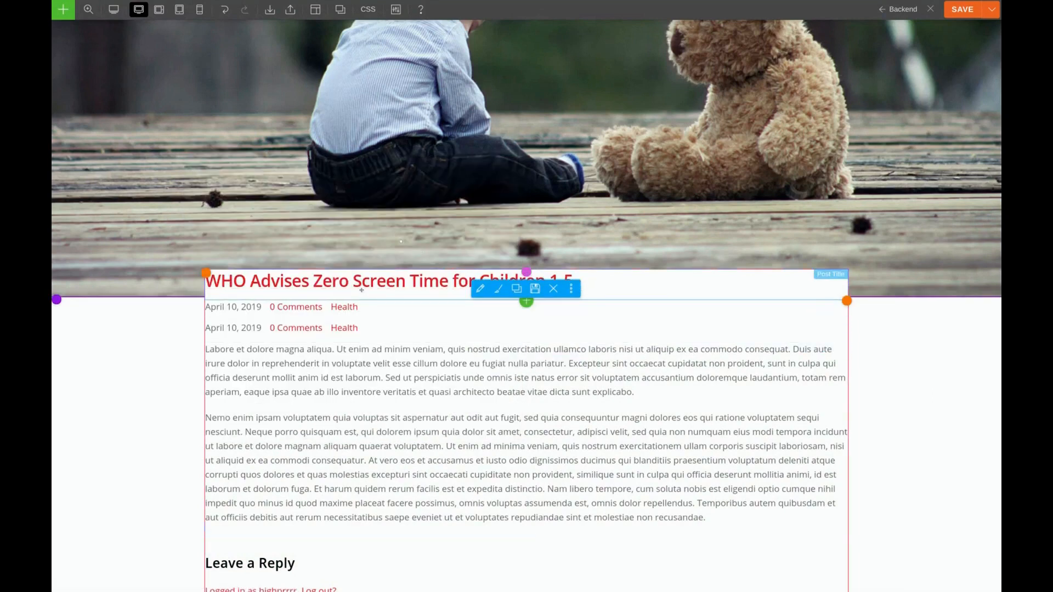
Step: Center-align the text of the Post Title module in its font styling
{"action": "left_click", "coordinate": [498, 288]}
{"action": "left_click", "coordinate": [255, 278]}
{"action": "scroll", "coordinate": [254, 329], "scroll_direction": "down", "scroll_amount": 3}
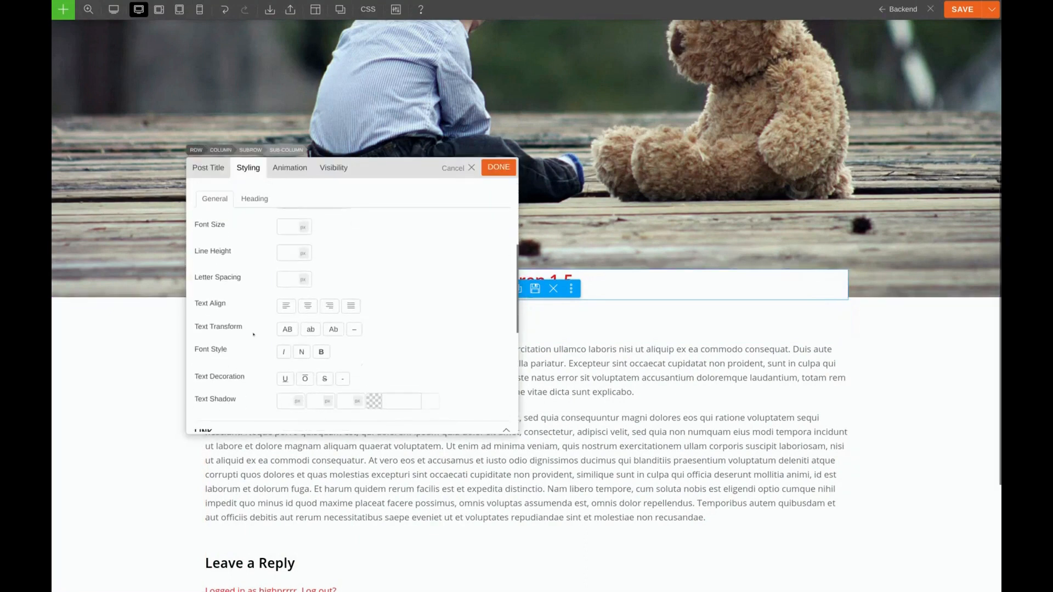
{"action": "left_click", "coordinate": [307, 301]}
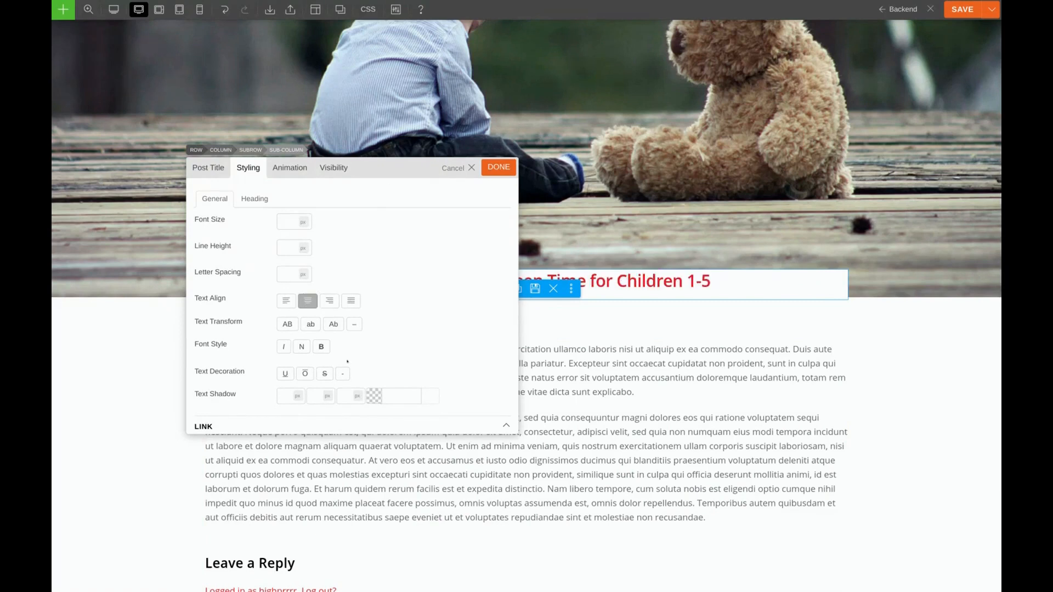
Step: Set the Post Title module's font color to solid black, #000000
{"action": "scroll", "coordinate": [348, 360], "scroll_direction": "down", "scroll_amount": 3}
{"action": "scroll", "coordinate": [310, 354], "scroll_direction": "up", "scroll_amount": 2}
{"action": "scroll", "coordinate": [310, 353], "scroll_direction": "up", "scroll_amount": 5}
{"action": "left_click", "coordinate": [307, 326]}
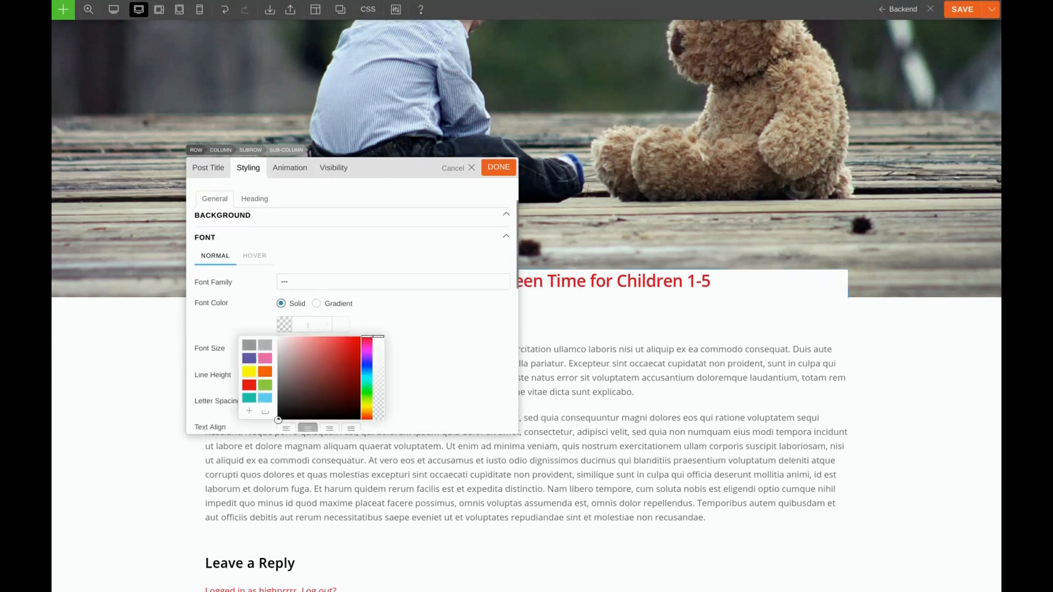
{"action": "left_click_drag", "start_coordinate": [292, 380], "coordinate": [270, 425]}
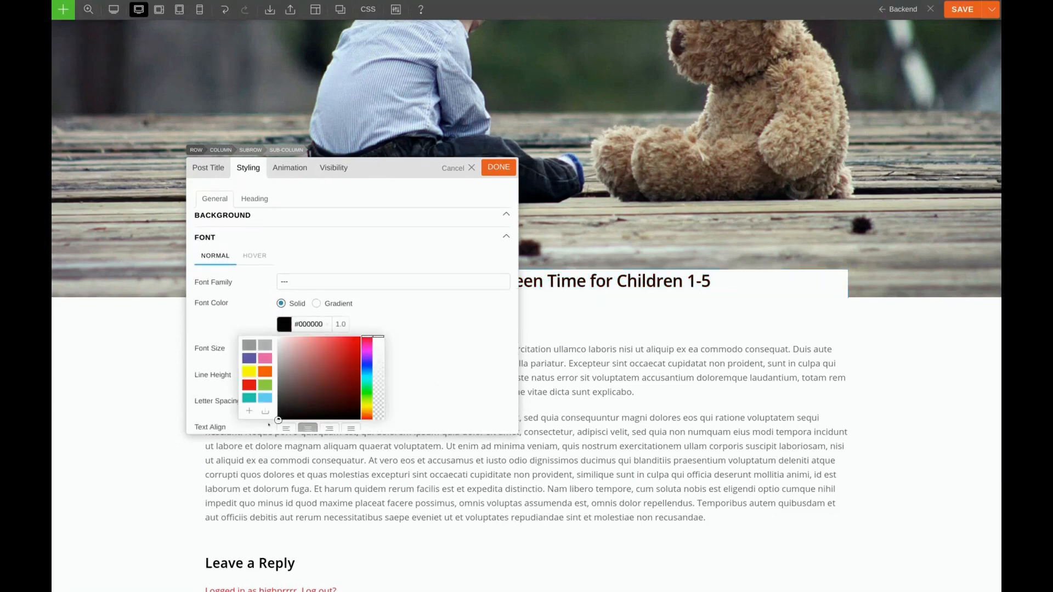
{"action": "left_click", "coordinate": [444, 321]}
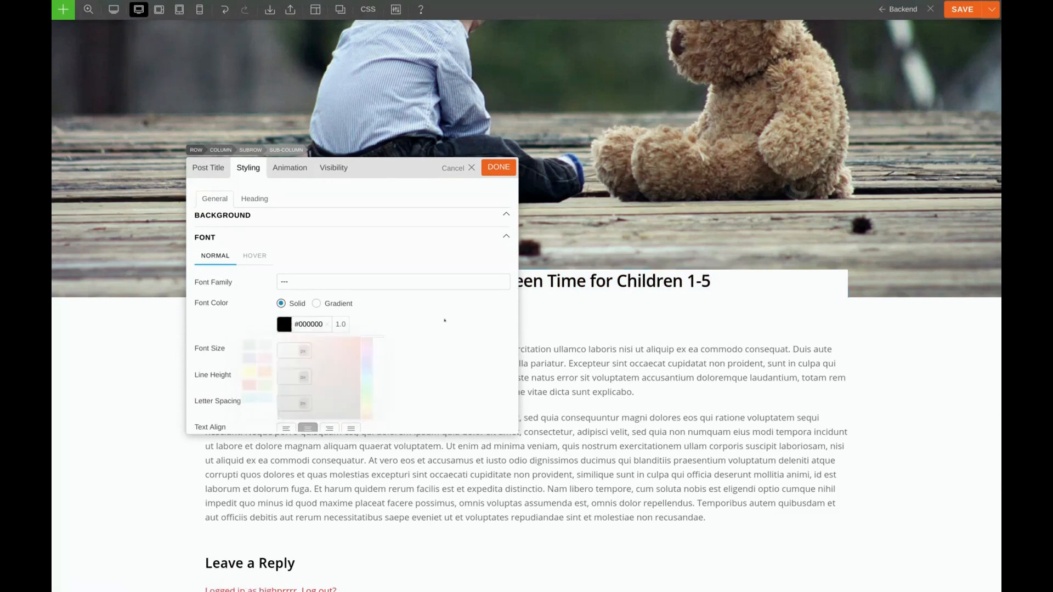
Step: Remove the text decoration from the post title's link in its hover state and apply the styling
{"action": "scroll", "coordinate": [445, 399], "scroll_direction": "up", "scroll_amount": 1}
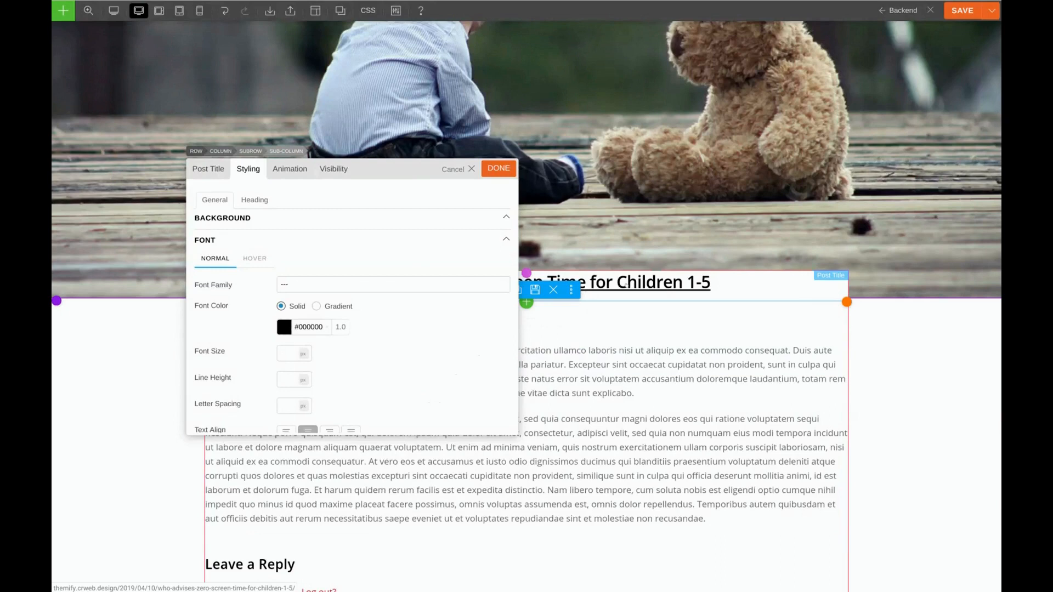
{"action": "left_click", "coordinate": [269, 241]}
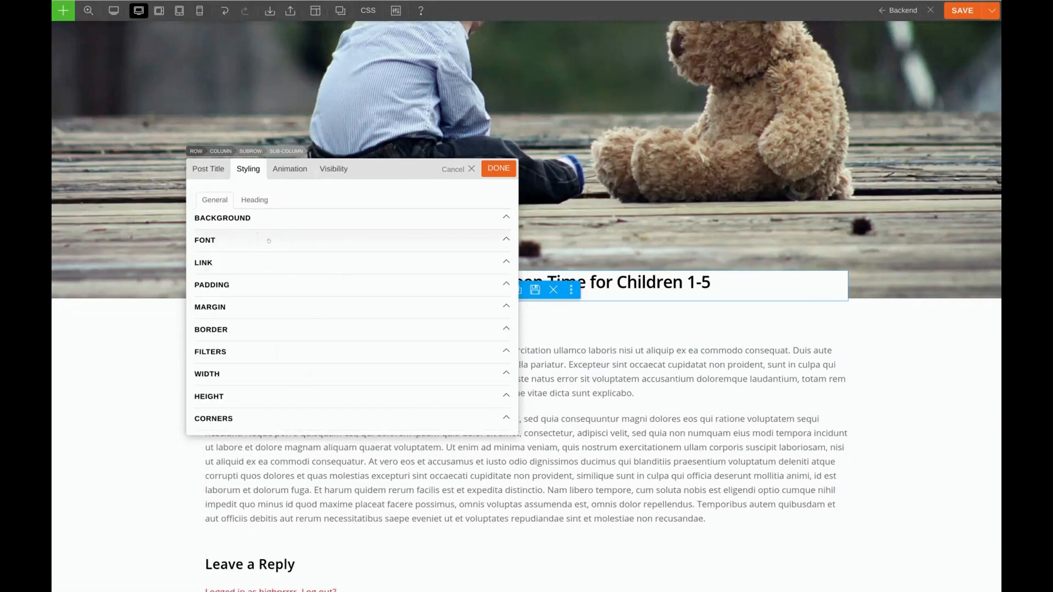
{"action": "left_click", "coordinate": [233, 263]}
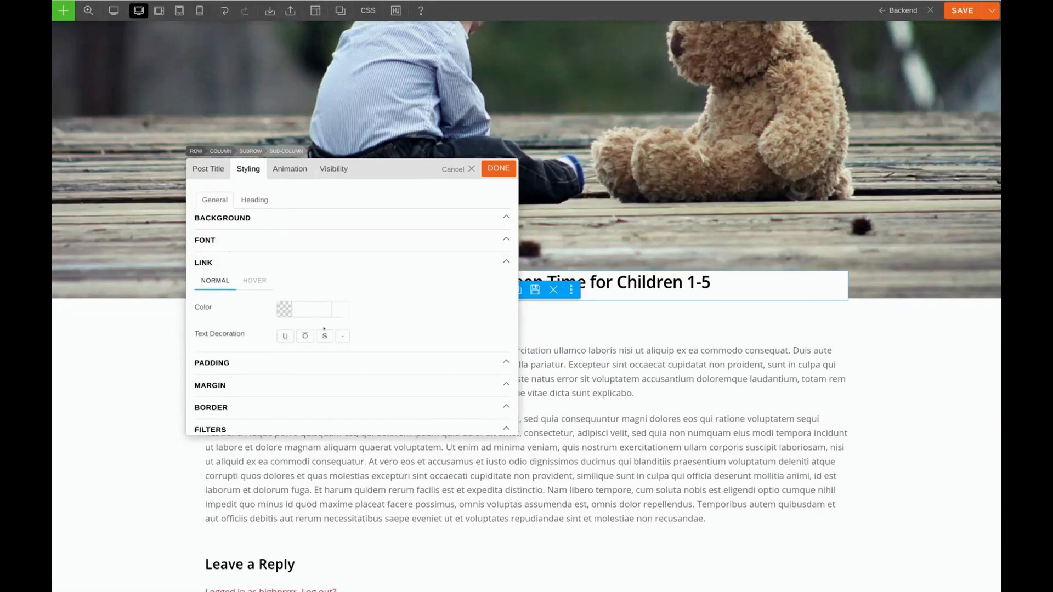
{"action": "left_click", "coordinate": [255, 281]}
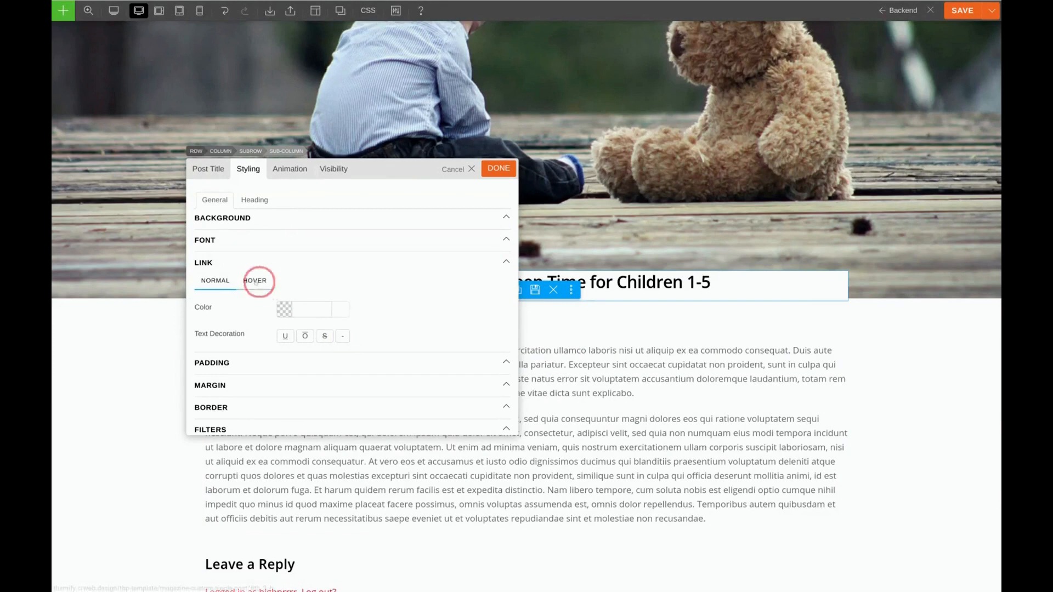
{"action": "left_click", "coordinate": [343, 336]}
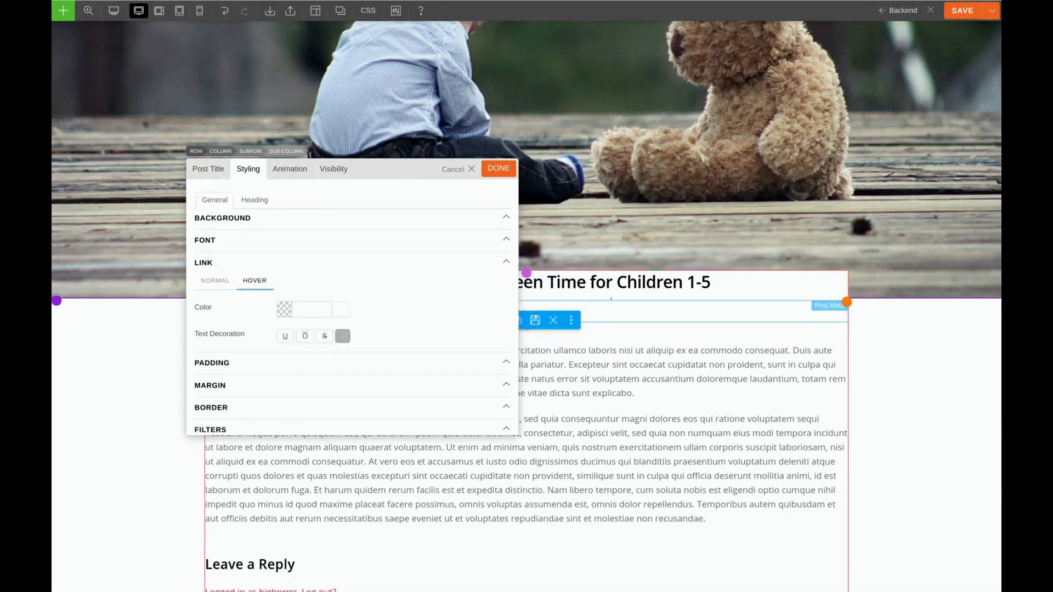
{"action": "left_click", "coordinate": [497, 169]}
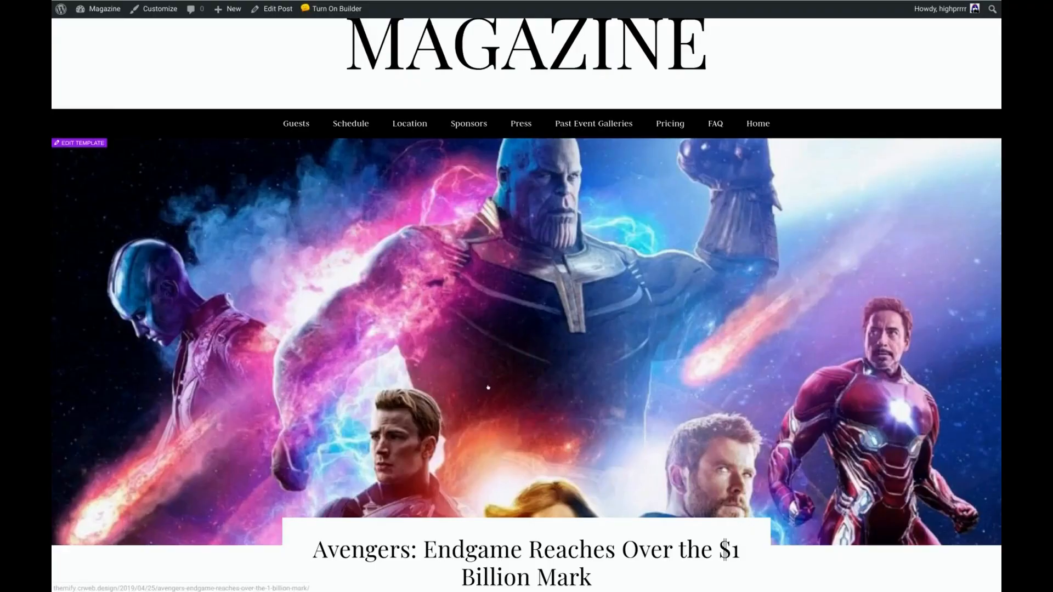
Step: Edit the first Post Meta module to remove Comments and Terms and add Time after Date
{"action": "scroll", "coordinate": [490, 385], "scroll_direction": "down", "scroll_amount": 2}
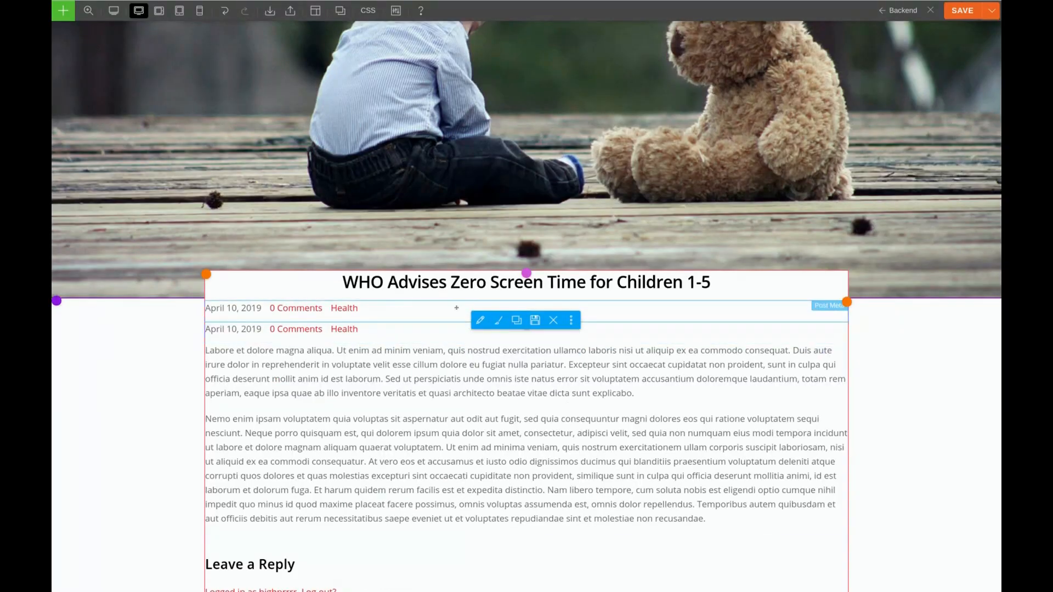
{"action": "left_click", "coordinate": [479, 320]}
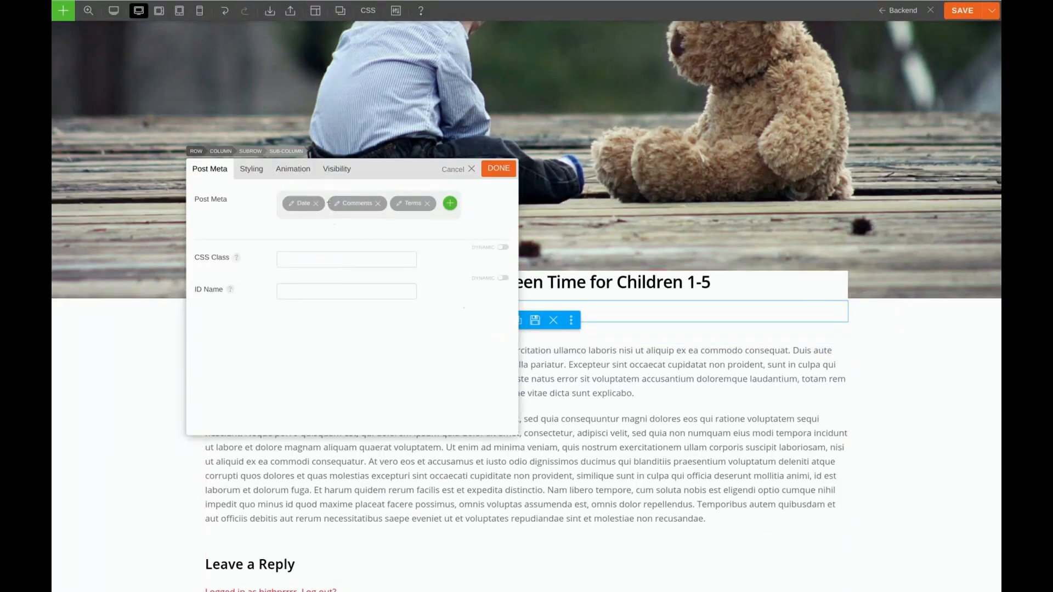
{"action": "left_click", "coordinate": [378, 203]}
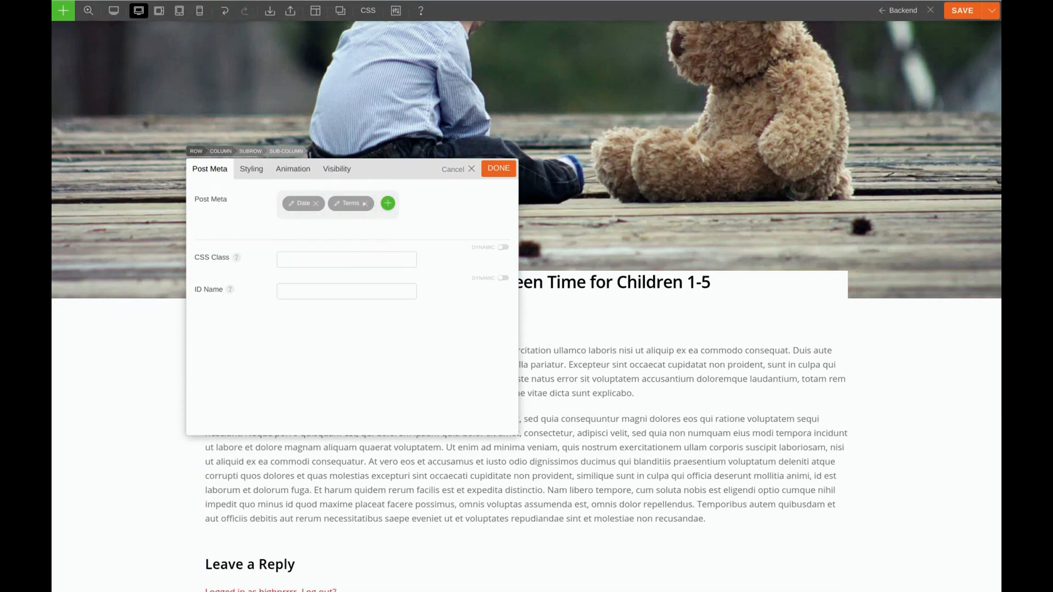
{"action": "left_click", "coordinate": [365, 203]}
{"action": "left_click", "coordinate": [337, 204]}
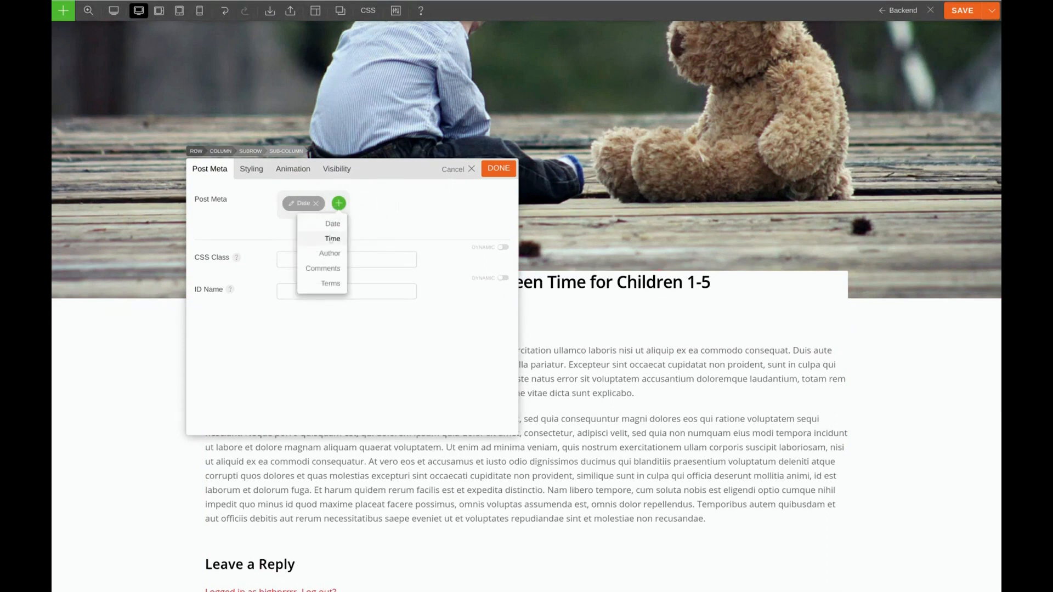
{"action": "left_click", "coordinate": [331, 239]}
{"action": "left_click", "coordinate": [498, 169]}
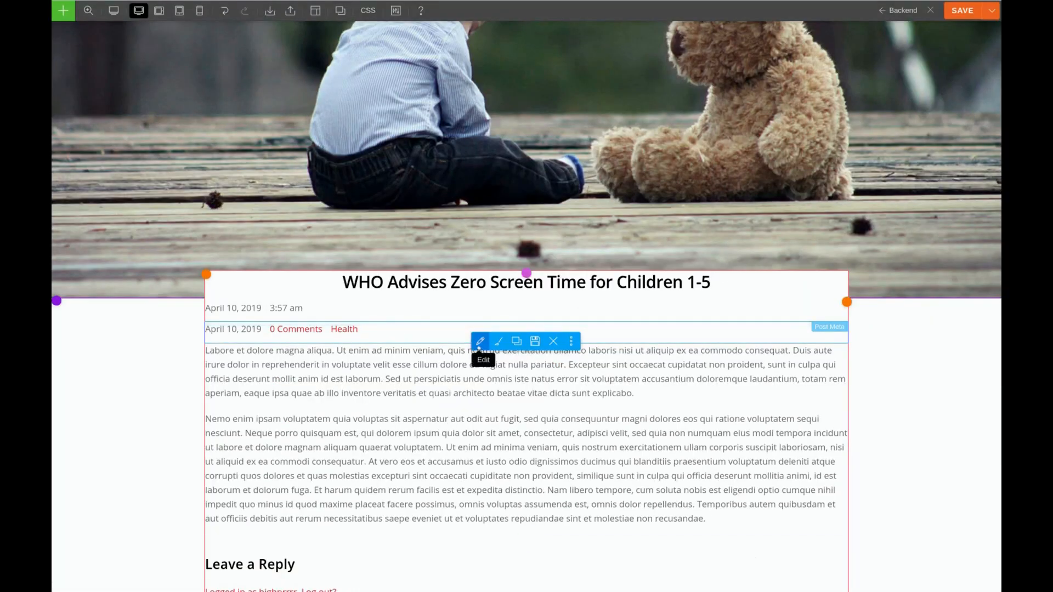
Step: Edit the second Post Meta module to drop the Date, keeping only Comments and Terms, and apply the change
{"action": "left_click", "coordinate": [480, 341]}
{"action": "left_click", "coordinate": [315, 204]}
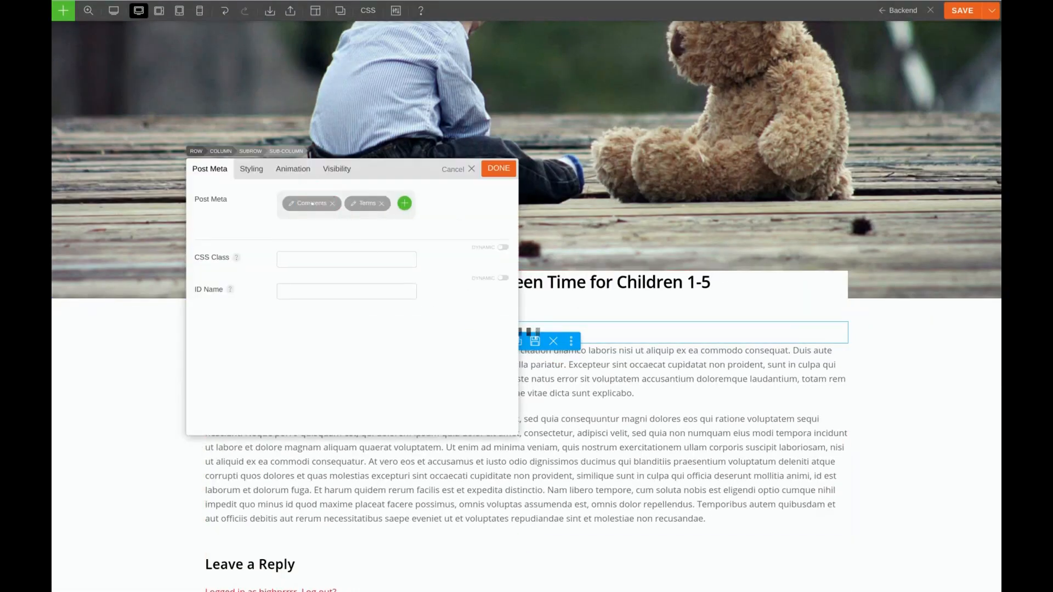
{"action": "left_click", "coordinate": [382, 204]}
{"action": "left_click", "coordinate": [356, 204]}
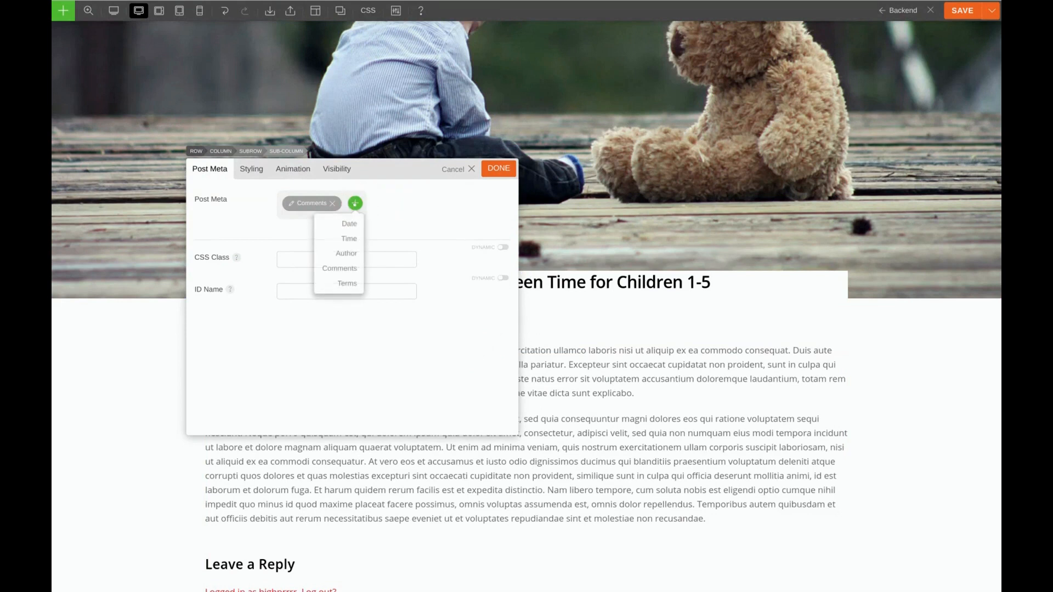
{"action": "left_click", "coordinate": [346, 283]}
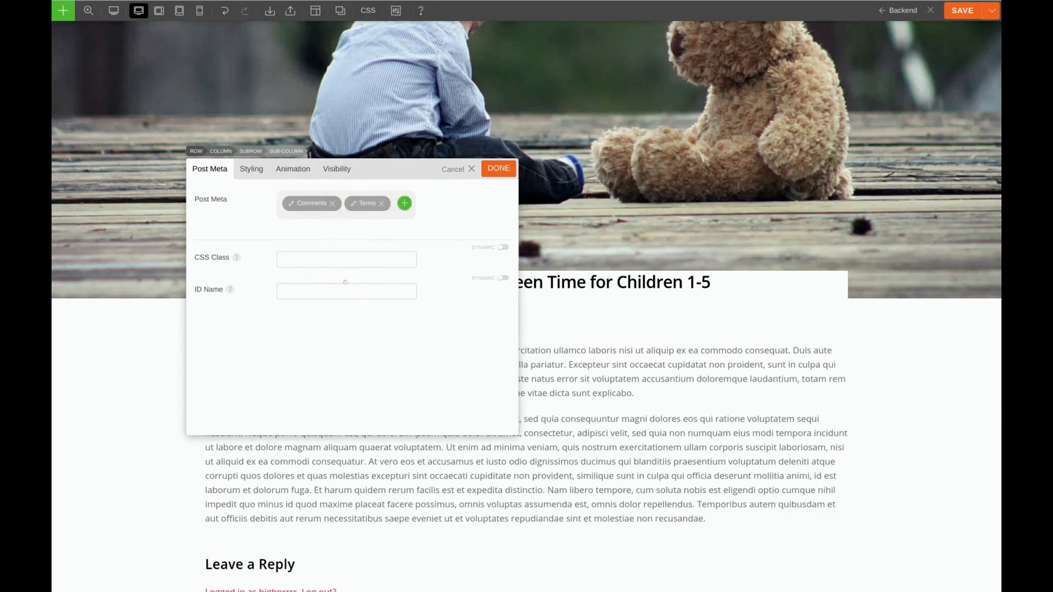
{"action": "left_click", "coordinate": [496, 169]}
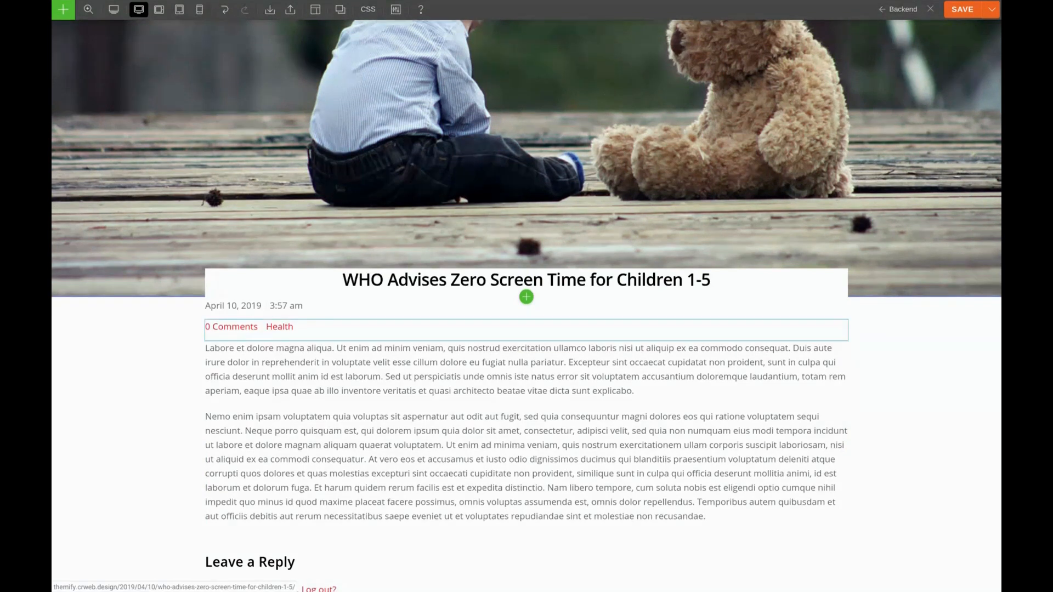
Step: Set the font family of the date and time Post Meta module to Playfair Display in its general styling
{"action": "mouse_move", "coordinate": [369, 301]}
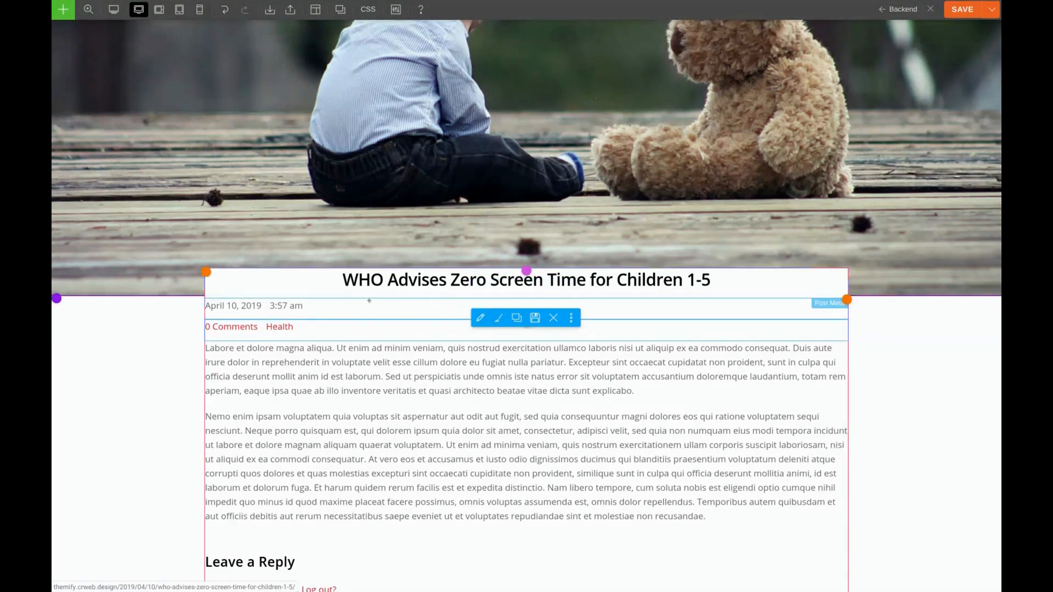
{"action": "left_click", "coordinate": [480, 318]}
{"action": "left_click", "coordinate": [338, 259]}
{"action": "left_click_drag", "start_coordinate": [337, 259], "coordinate": [682, 231]}
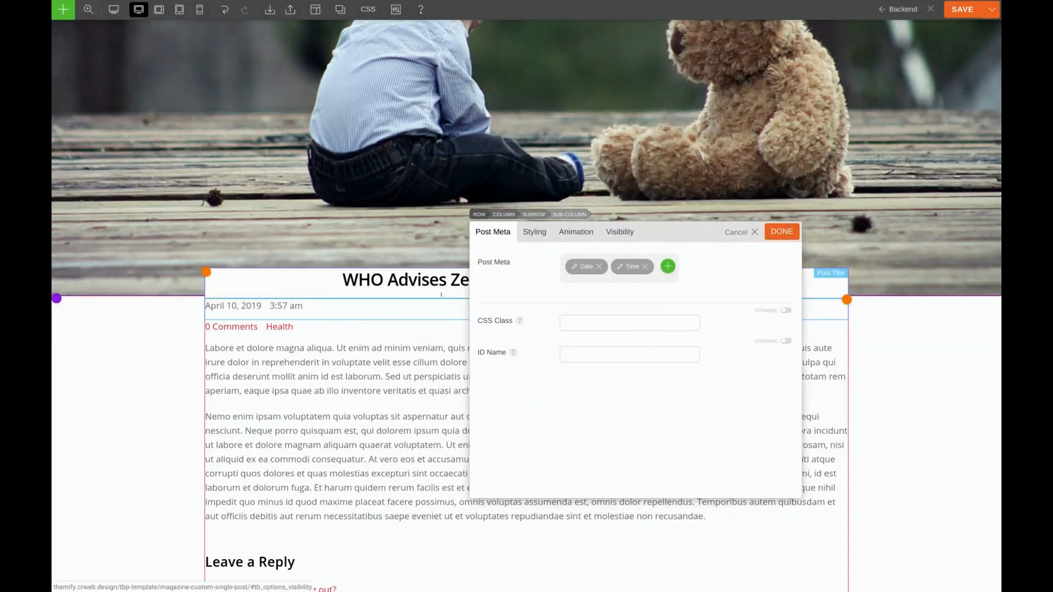
{"action": "left_click", "coordinate": [538, 240]}
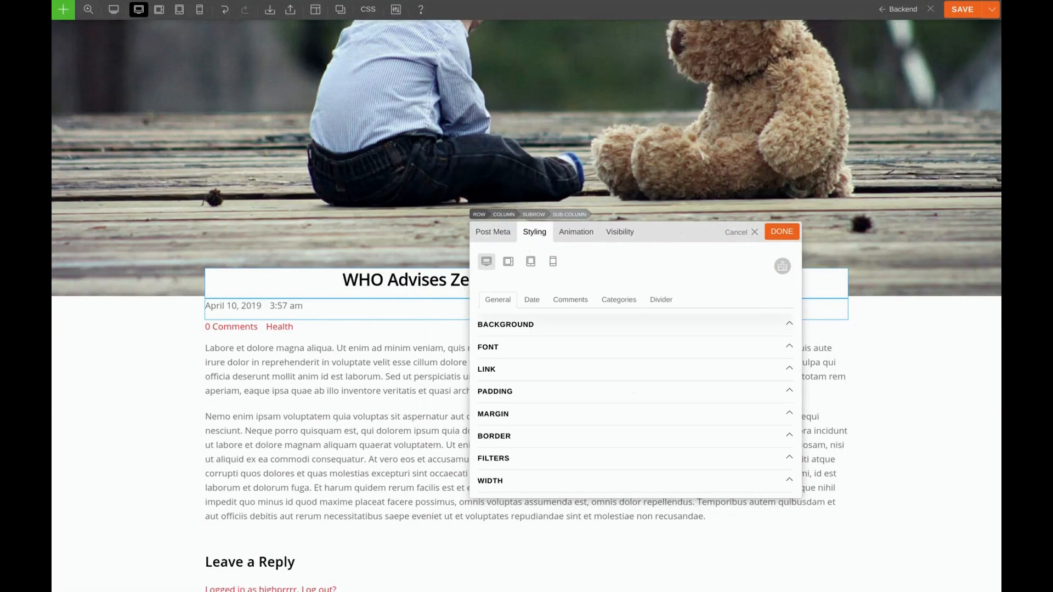
{"action": "left_click", "coordinate": [521, 346]}
{"action": "left_click", "coordinate": [575, 387]}
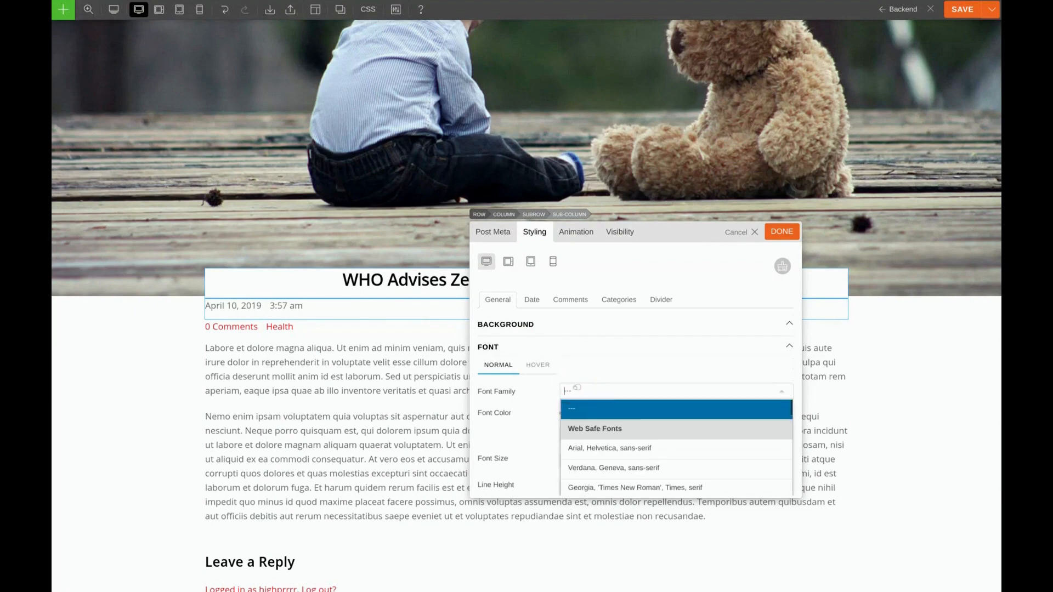
{"action": "type", "text": "jp"}
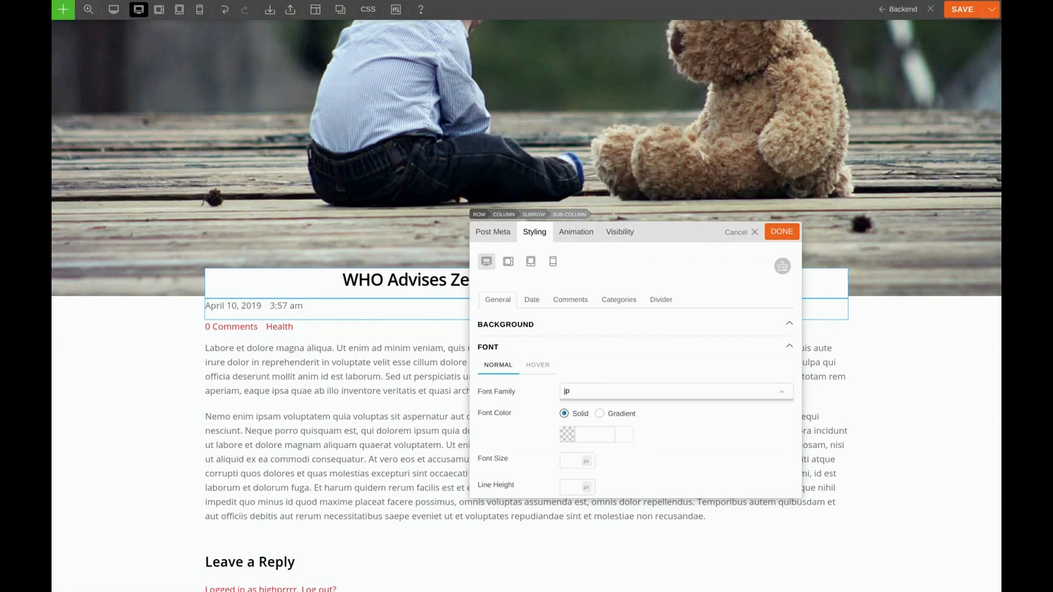
{"action": "key", "text": "BackSpace"}
{"action": "key", "text": "BackSpace"}
{"action": "type", "text": "play"}
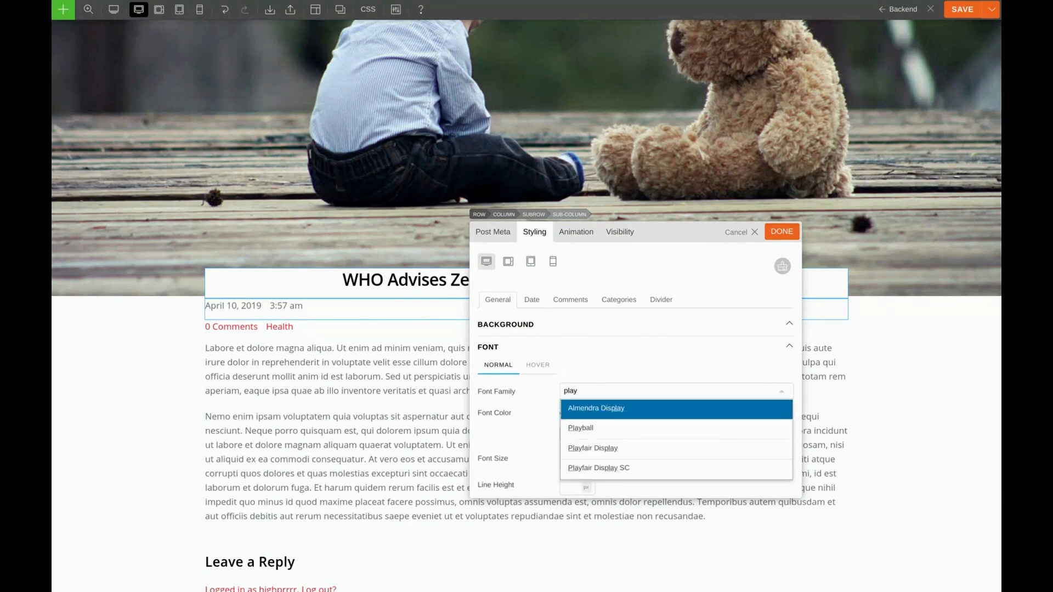
{"action": "left_click", "coordinate": [594, 448]}
Step: Give the date and time meta text a 16 px size with centered, italic formatting, and apply the styling
{"action": "scroll", "coordinate": [631, 421], "scroll_direction": "down", "scroll_amount": 1}
{"action": "scroll", "coordinate": [631, 420], "scroll_direction": "down", "scroll_amount": 2}
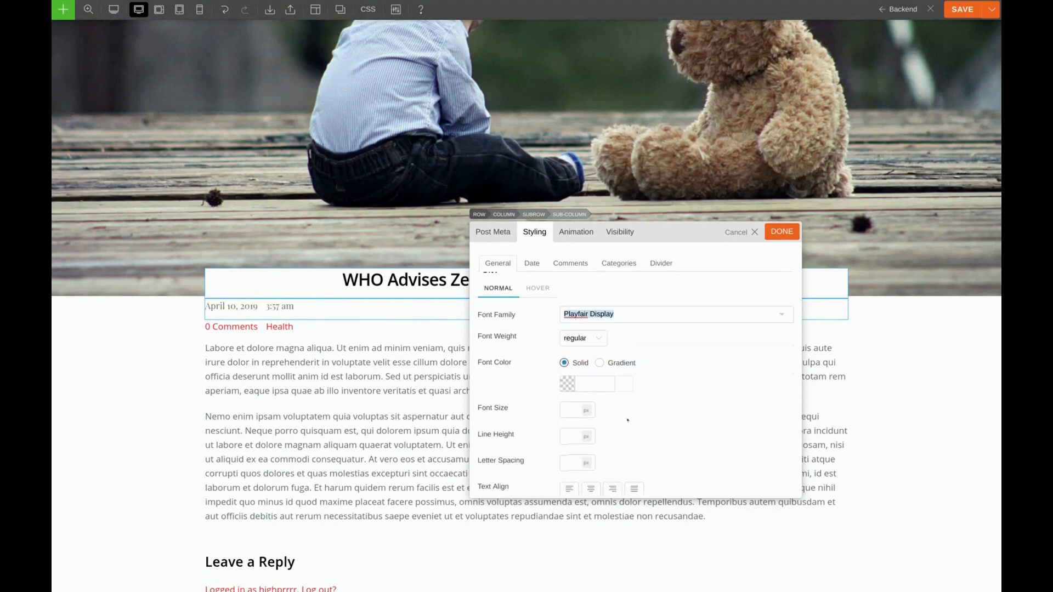
{"action": "left_click", "coordinate": [567, 379]}
{"action": "type", "text": "16"}
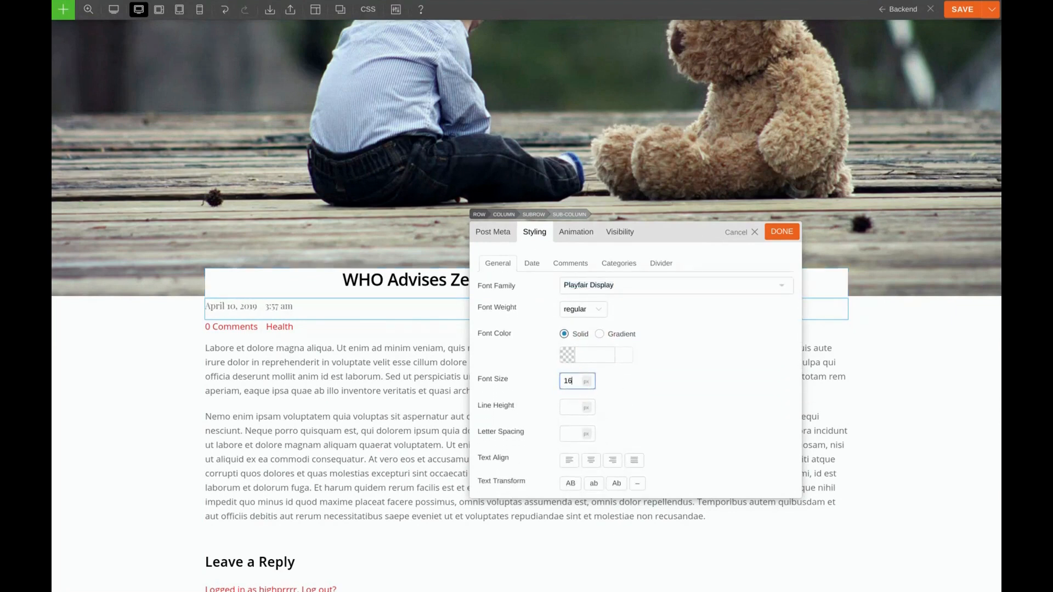
{"action": "left_click", "coordinate": [649, 391]}
{"action": "scroll", "coordinate": [649, 393], "scroll_direction": "down", "scroll_amount": 1}
{"action": "scroll", "coordinate": [649, 393], "scroll_direction": "down", "scroll_amount": 1}
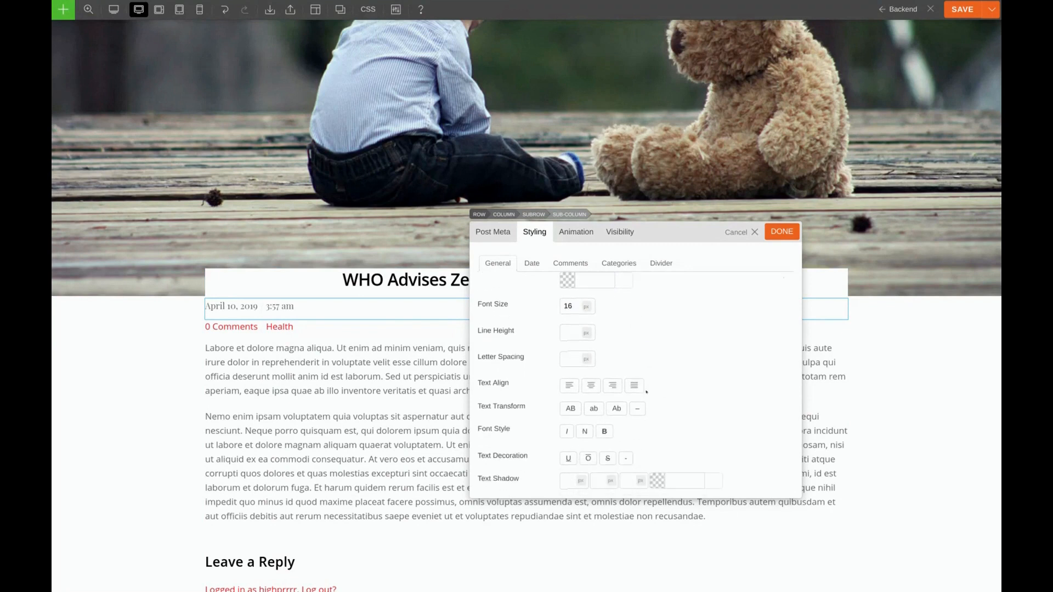
{"action": "left_click", "coordinate": [590, 387]}
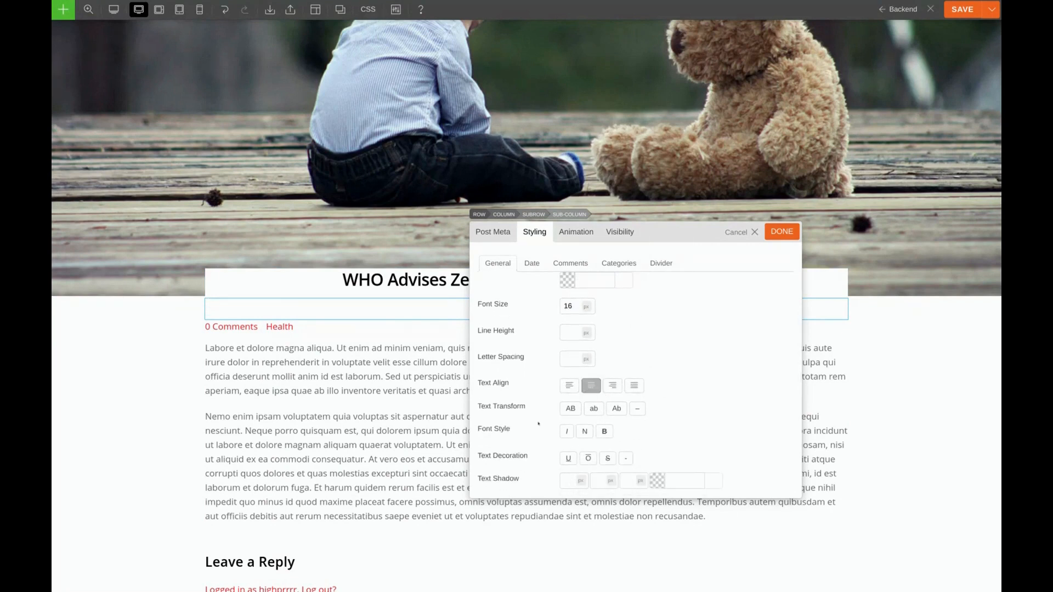
{"action": "left_click", "coordinate": [566, 432]}
{"action": "left_click", "coordinate": [779, 232]}
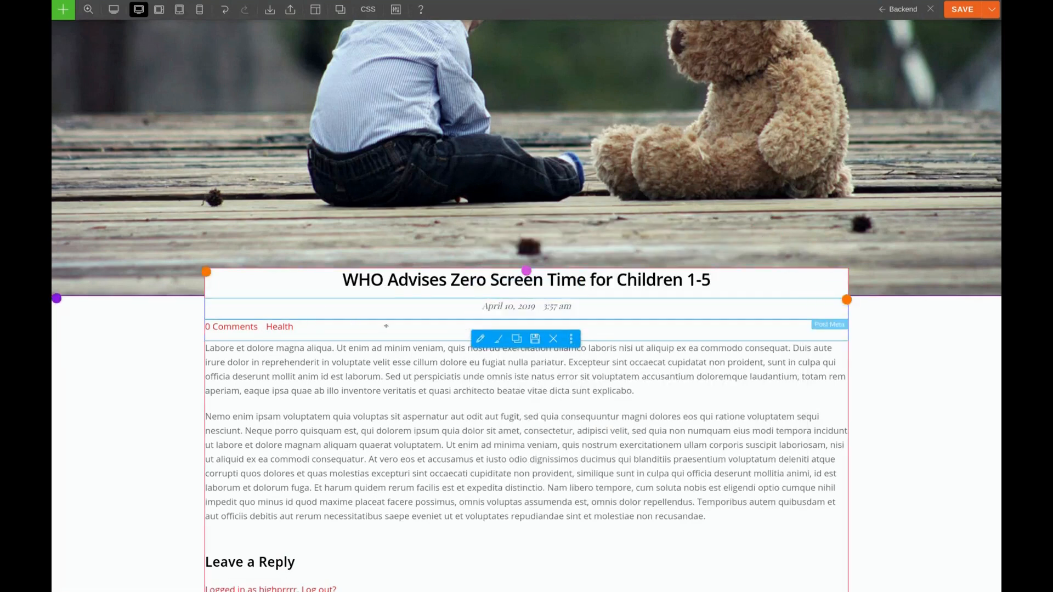
Step: Search the font families for "open" and assign the first match to the Comments and Terms Post Meta module
{"action": "left_click", "coordinate": [480, 339]}
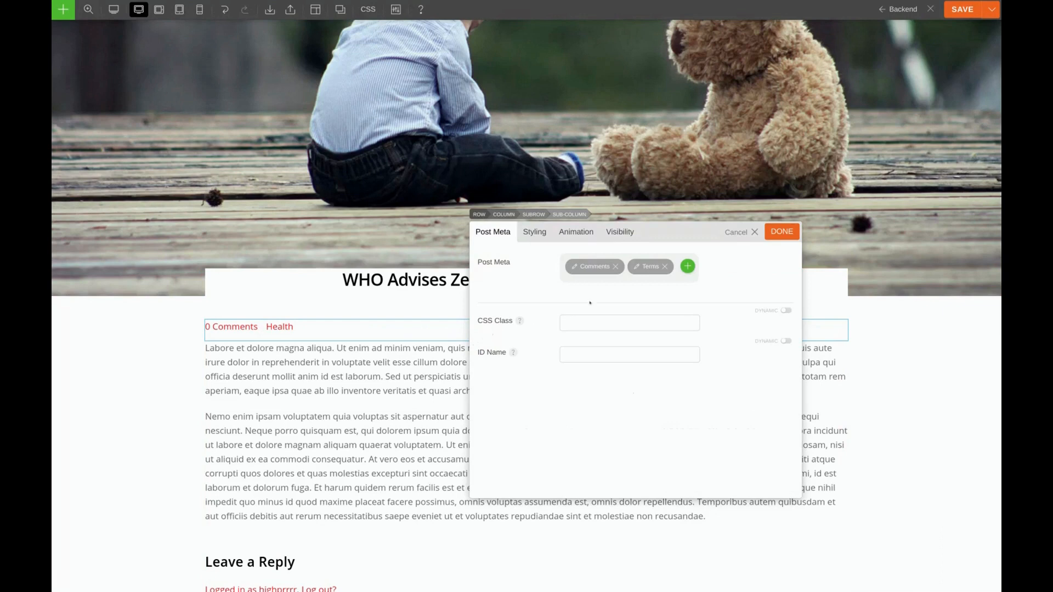
{"action": "left_click", "coordinate": [532, 232]}
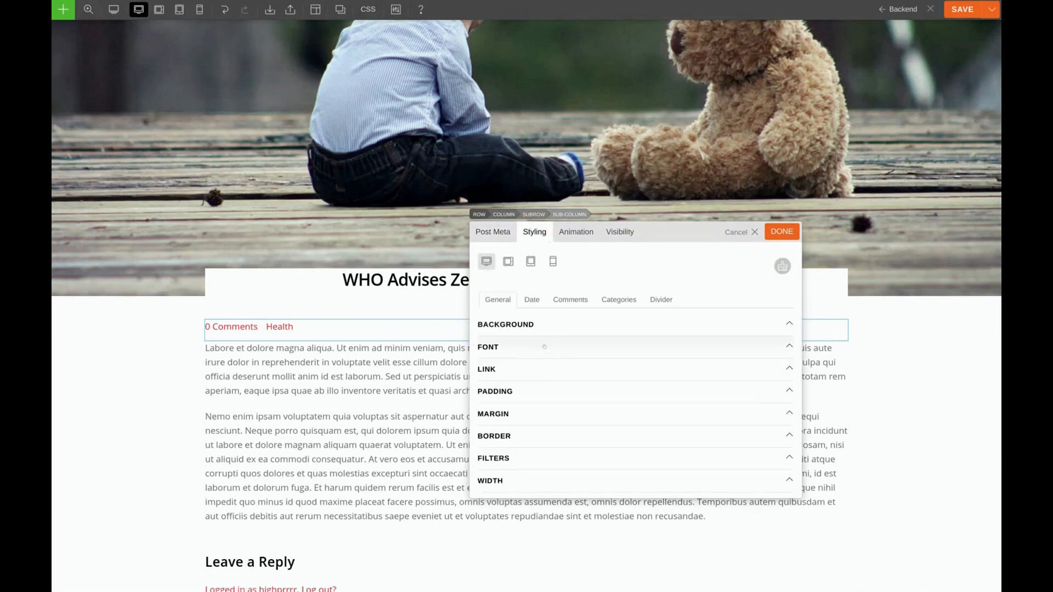
{"action": "left_click", "coordinate": [602, 391]}
{"action": "type", "text": "o"}
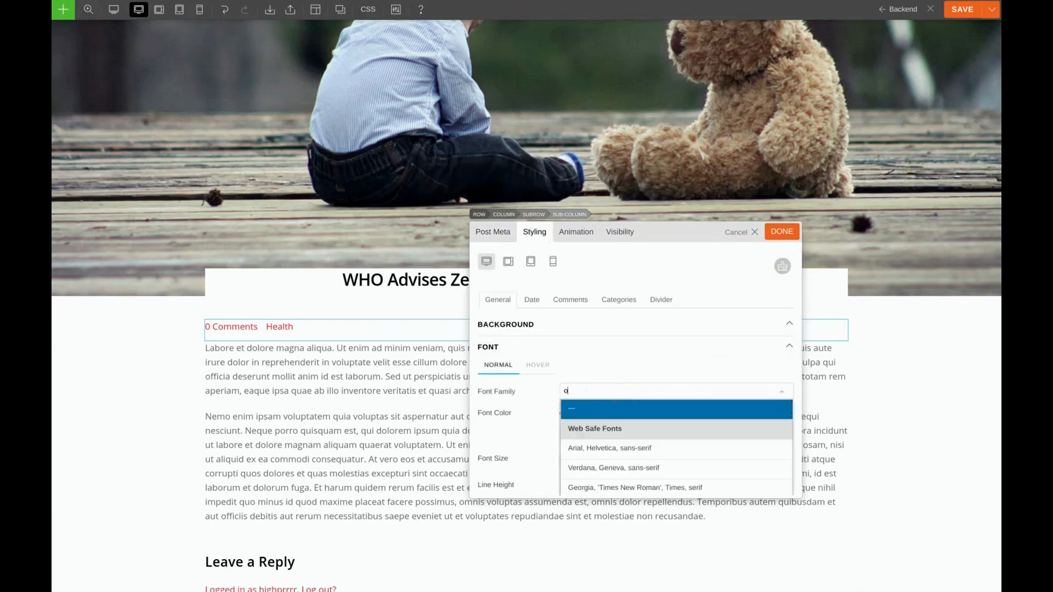
{"action": "type", "text": "pen"}
{"action": "left_click", "coordinate": [593, 406]}
Step: Set the Comments and Terms meta text to 16 px, center-align it and apply the styling
{"action": "scroll", "coordinate": [593, 409], "scroll_direction": "down", "scroll_amount": 3}
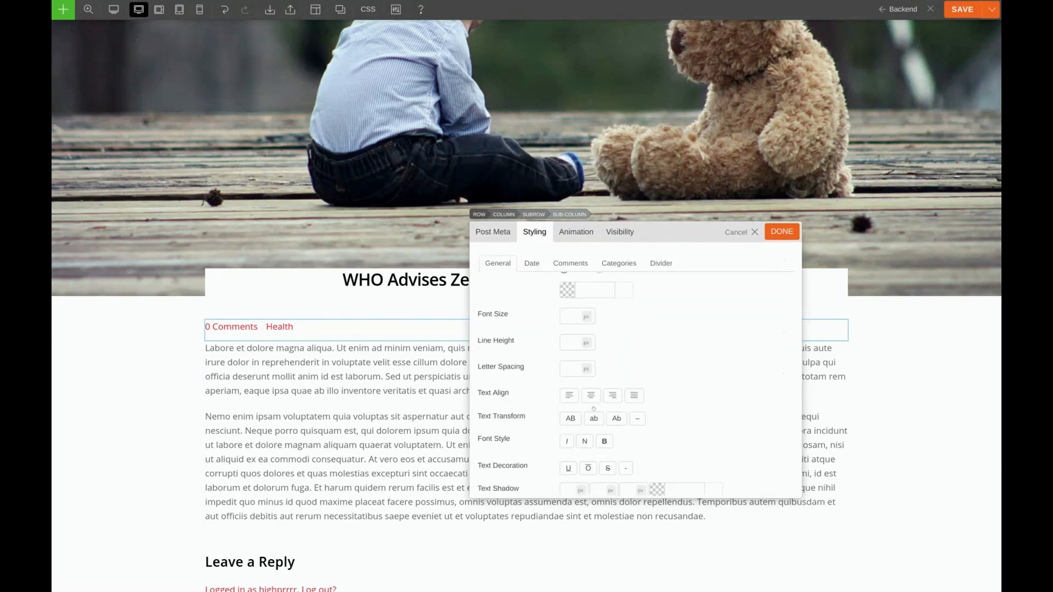
{"action": "left_click", "coordinate": [569, 314]}
{"action": "type", "text": "16"}
{"action": "left_click", "coordinate": [646, 344]}
{"action": "left_click", "coordinate": [591, 395]}
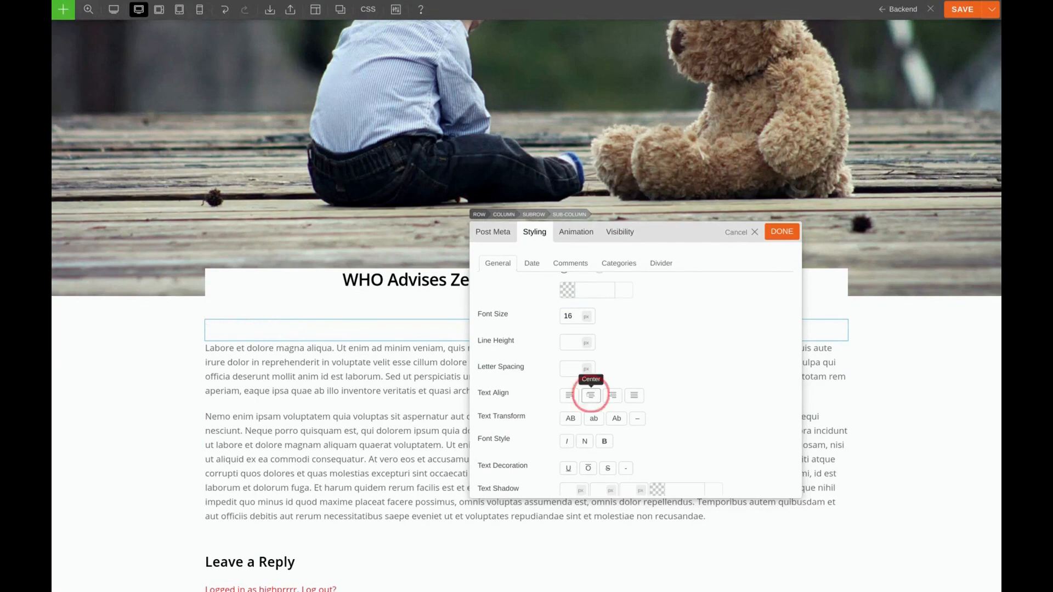
{"action": "left_click", "coordinate": [781, 231]}
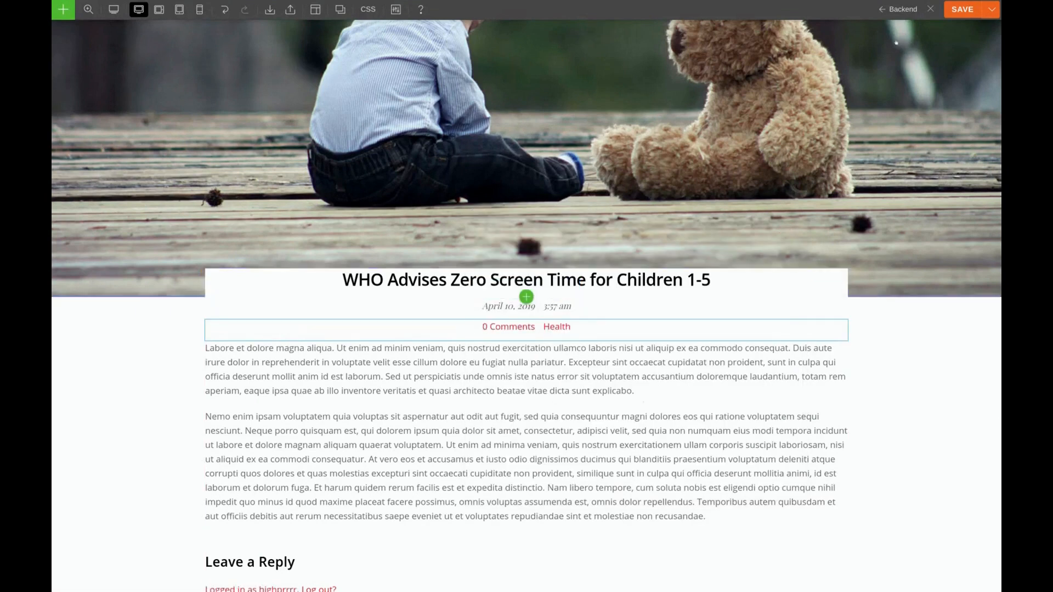
Step: Save the template and exit the builder to review the post's image, title and meta layout
{"action": "left_click", "coordinate": [954, 9]}
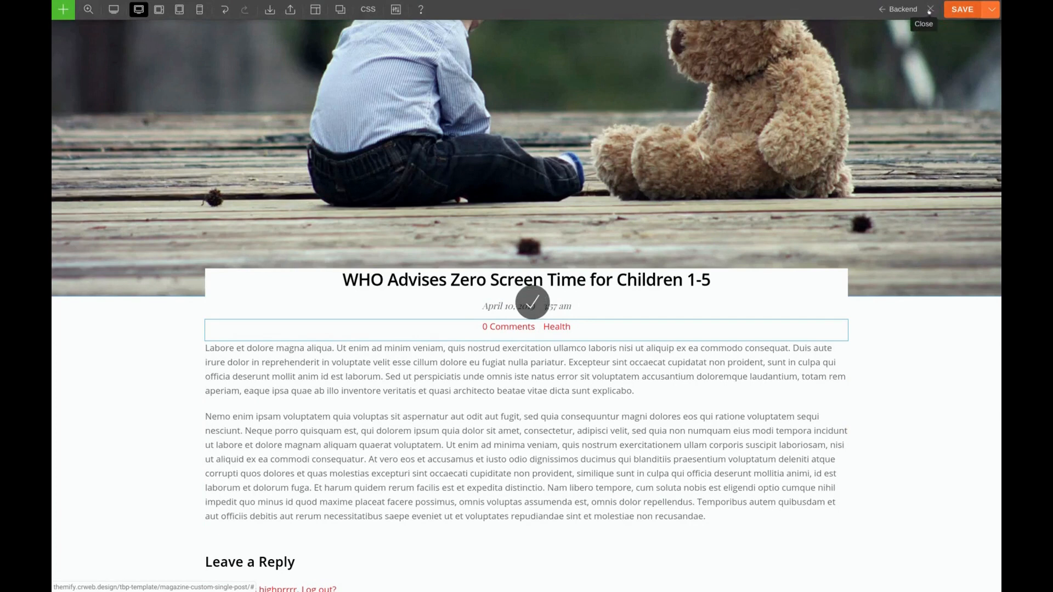
{"action": "left_click", "coordinate": [931, 9]}
{"action": "scroll", "coordinate": [739, 75], "scroll_direction": "down", "scroll_amount": 5}
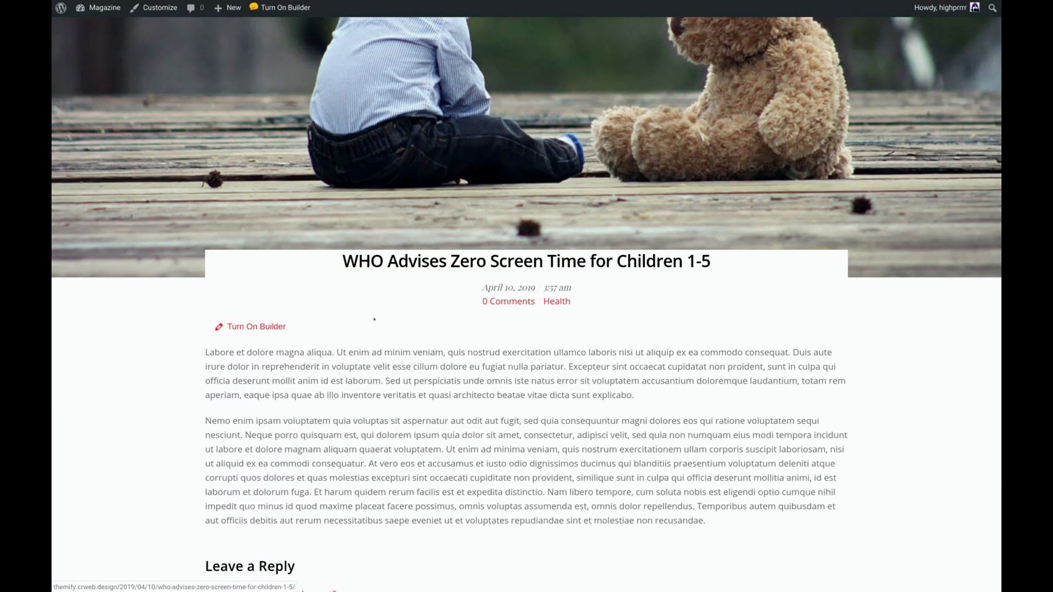
{"action": "scroll", "coordinate": [526, 296], "scroll_direction": "down", "scroll_amount": 2}
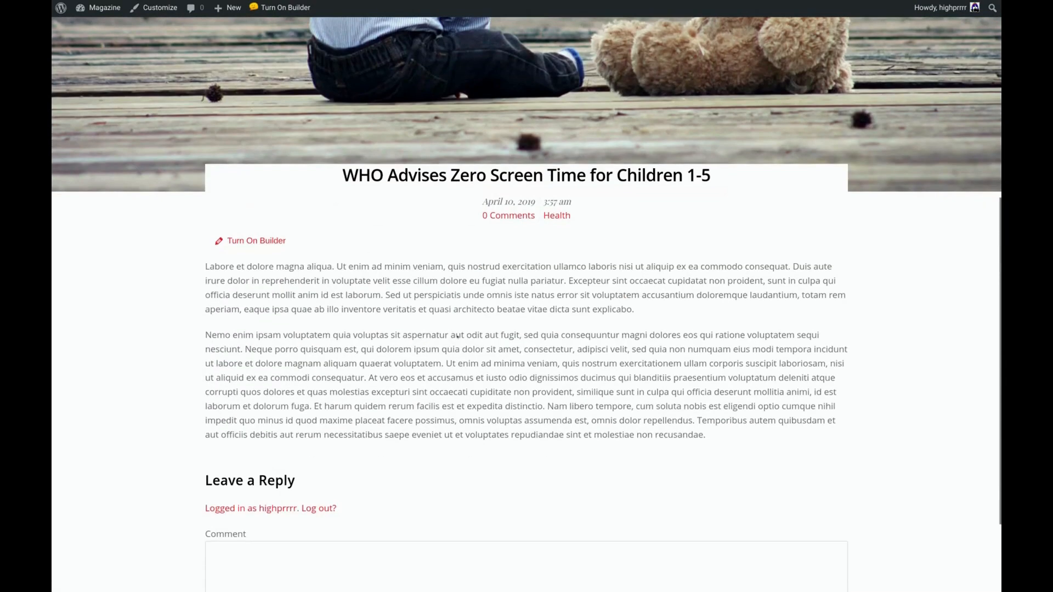
{"action": "scroll", "coordinate": [527, 297], "scroll_direction": "up", "scroll_amount": 3}
{"action": "scroll", "coordinate": [527, 296], "scroll_direction": "up", "scroll_amount": 3}
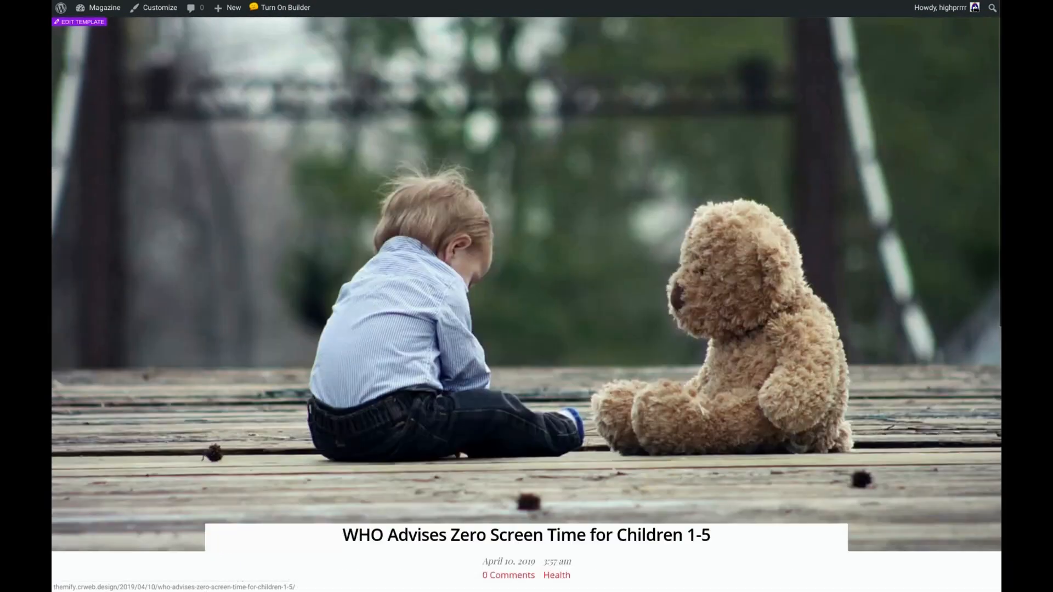
Step: Reopen the template for editing and set the Post Title module's Heading 2 font family to Playfair Display
{"action": "left_click", "coordinate": [87, 23]}
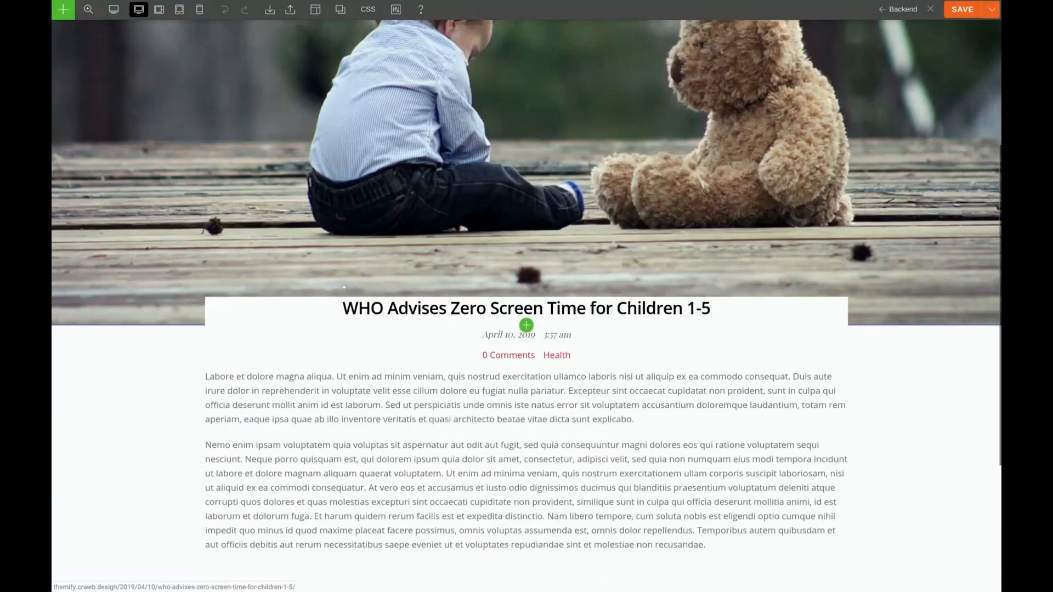
{"action": "mouse_move", "coordinate": [338, 299]}
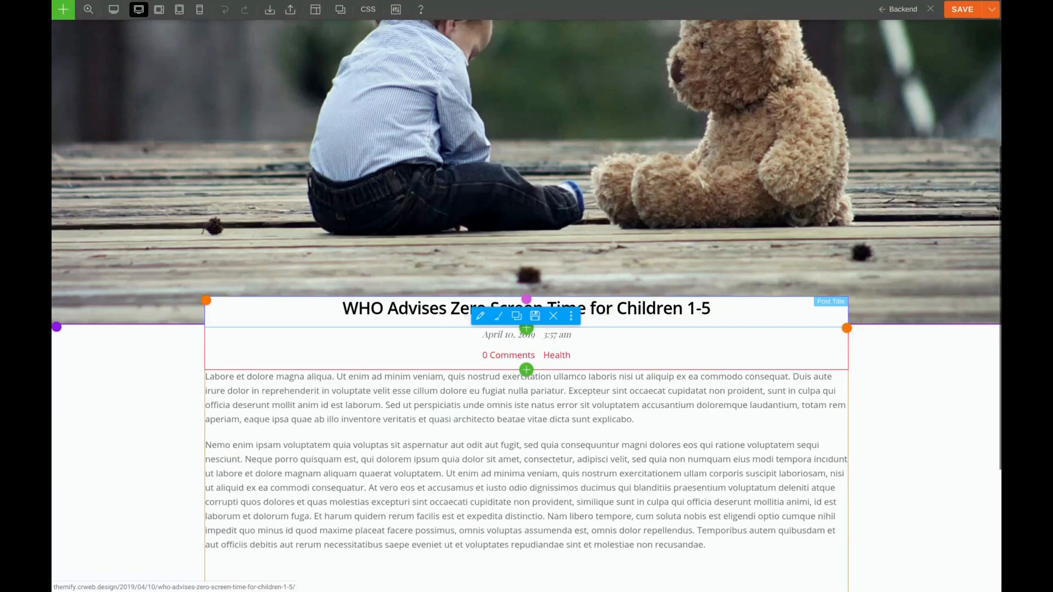
{"action": "left_click", "coordinate": [479, 316]}
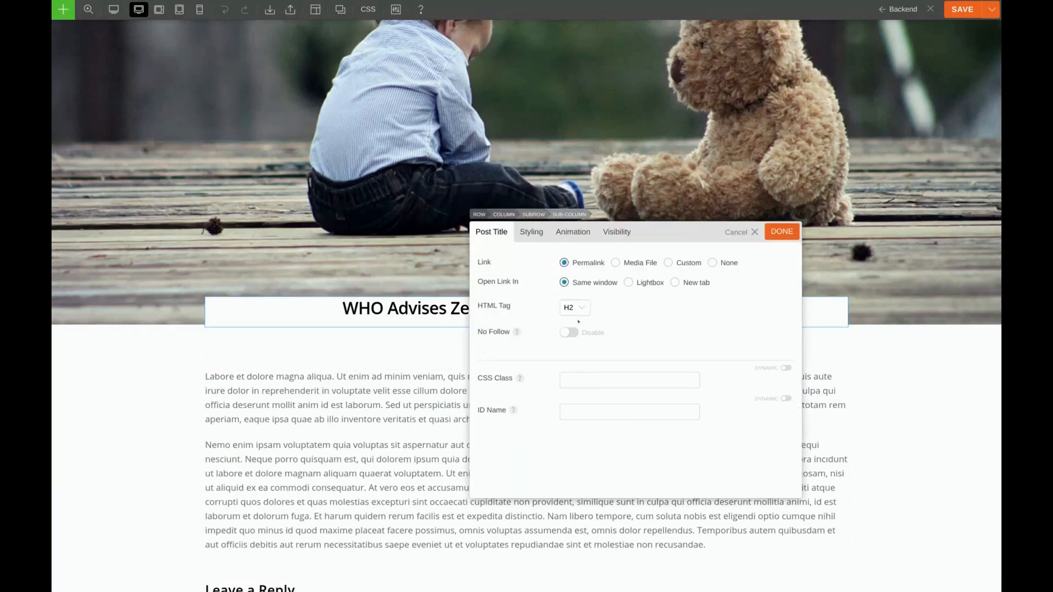
{"action": "left_click", "coordinate": [531, 232]}
{"action": "left_click", "coordinate": [536, 300]}
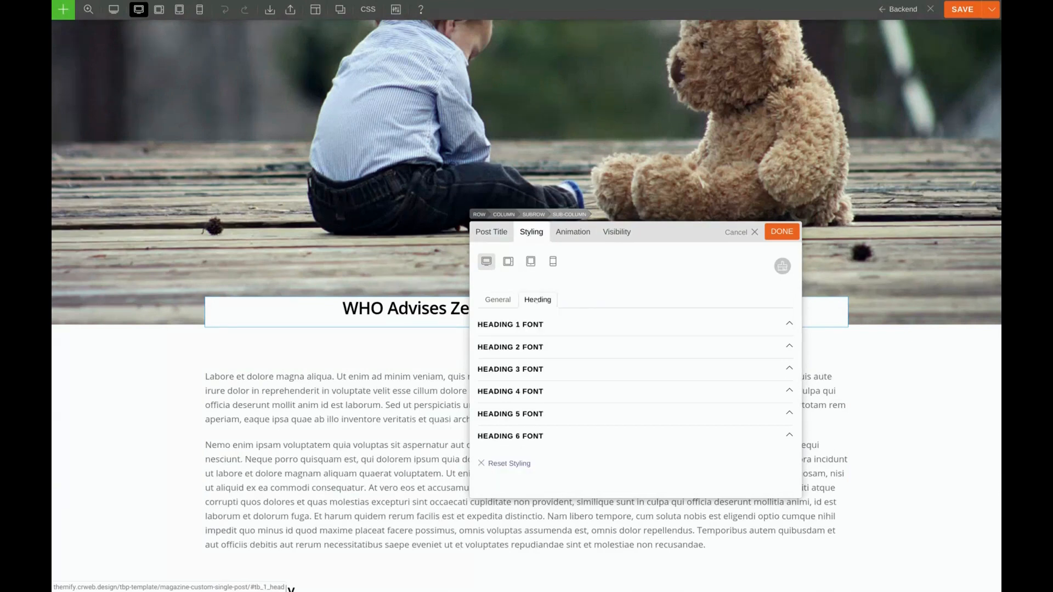
{"action": "left_click", "coordinate": [511, 348]}
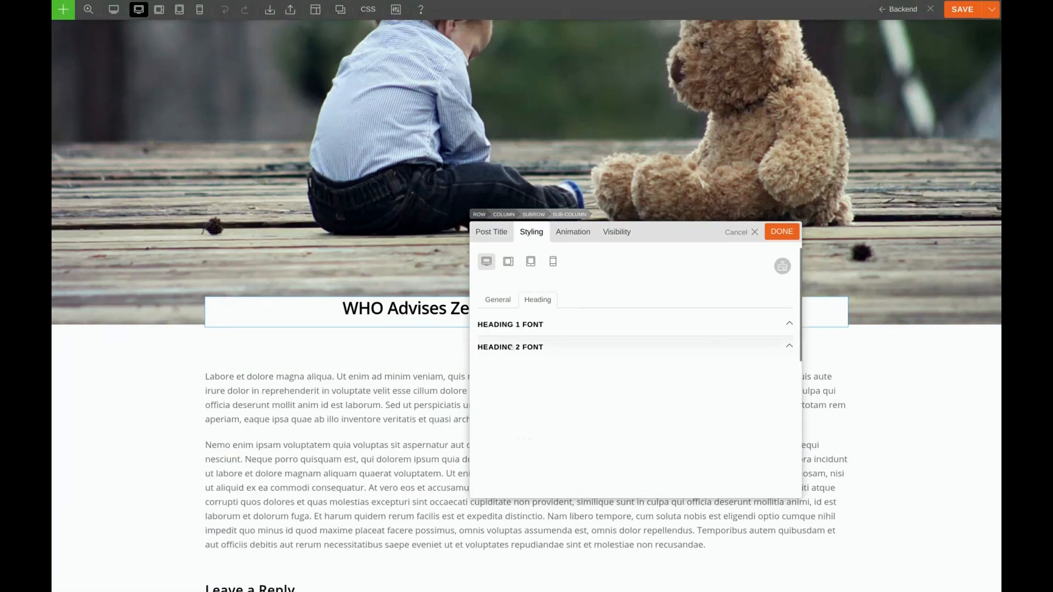
{"action": "scroll", "coordinate": [568, 362], "scroll_direction": "down", "scroll_amount": 1}
{"action": "left_click", "coordinate": [568, 350]}
{"action": "type", "text": "playfa"}
{"action": "left_click", "coordinate": [579, 366]}
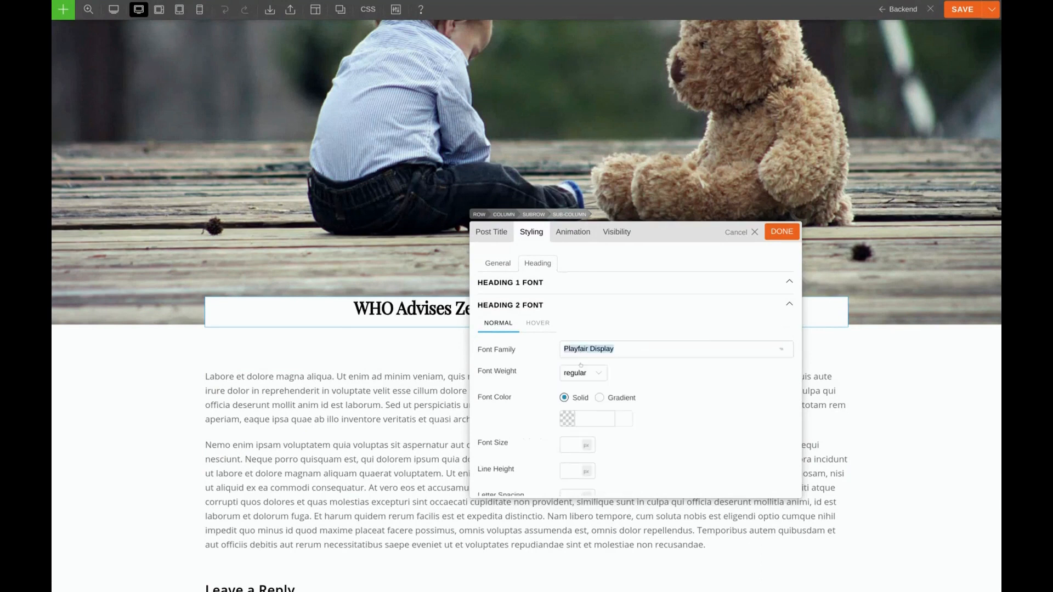
Step: Set the Post Title's Heading 2 font size to 42 px and apply the styling
{"action": "scroll", "coordinate": [650, 398], "scroll_direction": "down", "scroll_amount": 2}
{"action": "left_click", "coordinate": [569, 372]}
{"action": "type", "text": "42"}
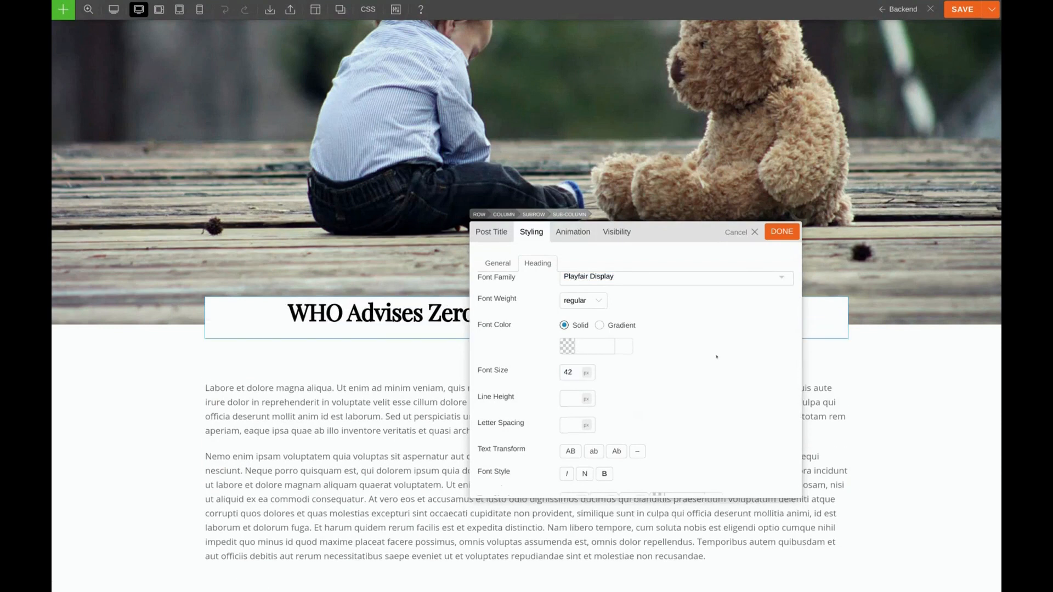
{"action": "left_click", "coordinate": [781, 231]}
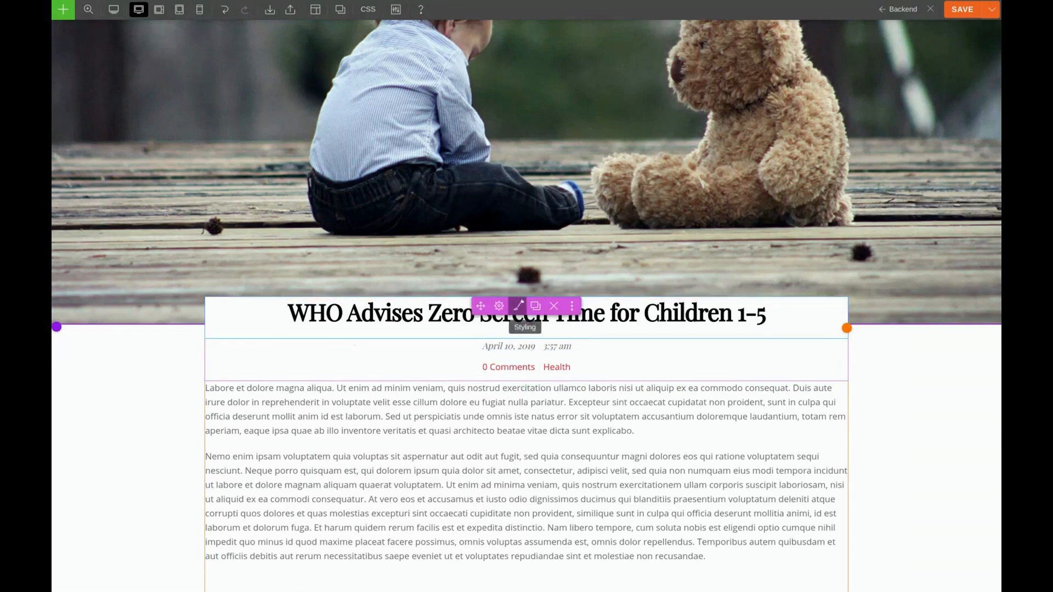
Step: Set the padding of the sub row holding the title and meta to 30 px top and 55 px bottom, and apply the styling
{"action": "left_click", "coordinate": [520, 303]}
{"action": "scroll", "coordinate": [519, 303], "scroll_direction": "down", "scroll_amount": 2}
{"action": "left_click", "coordinate": [530, 369]}
{"action": "left_click", "coordinate": [567, 410]}
{"action": "type", "text": "30"}
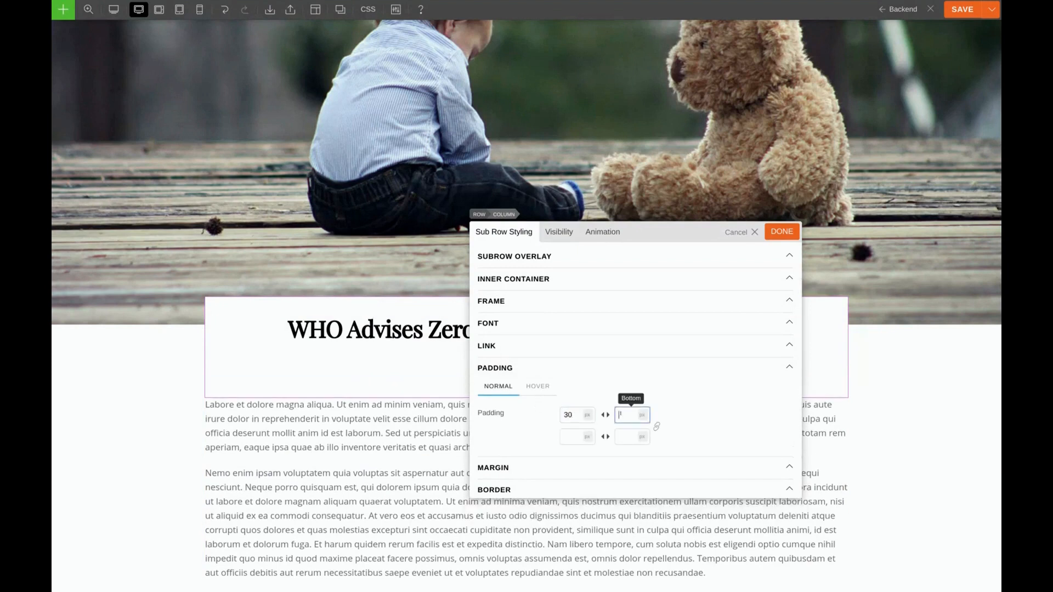
{"action": "type", "text": "55"}
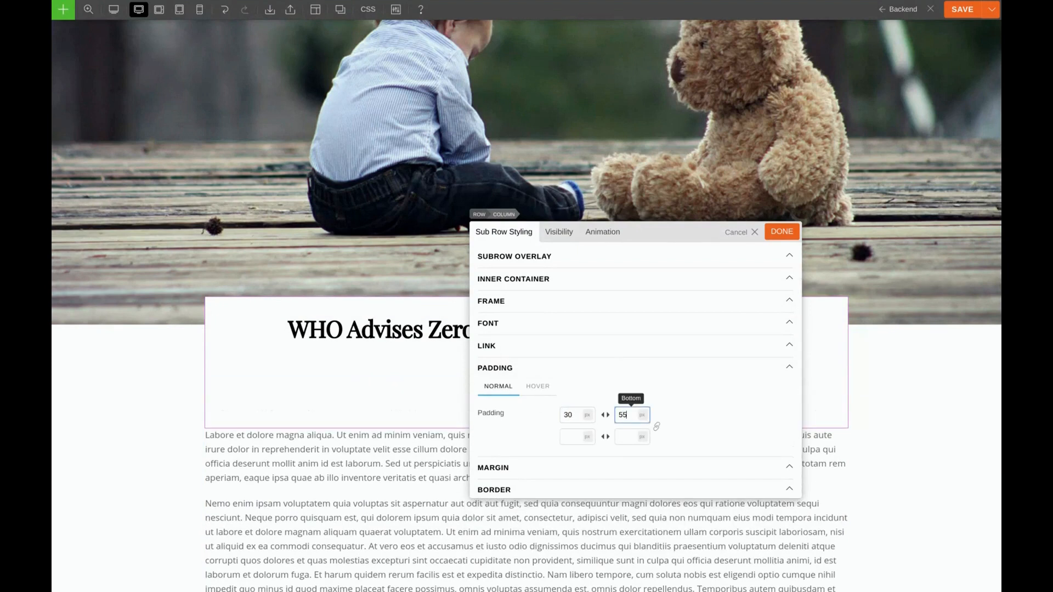
{"action": "left_click", "coordinate": [786, 233]}
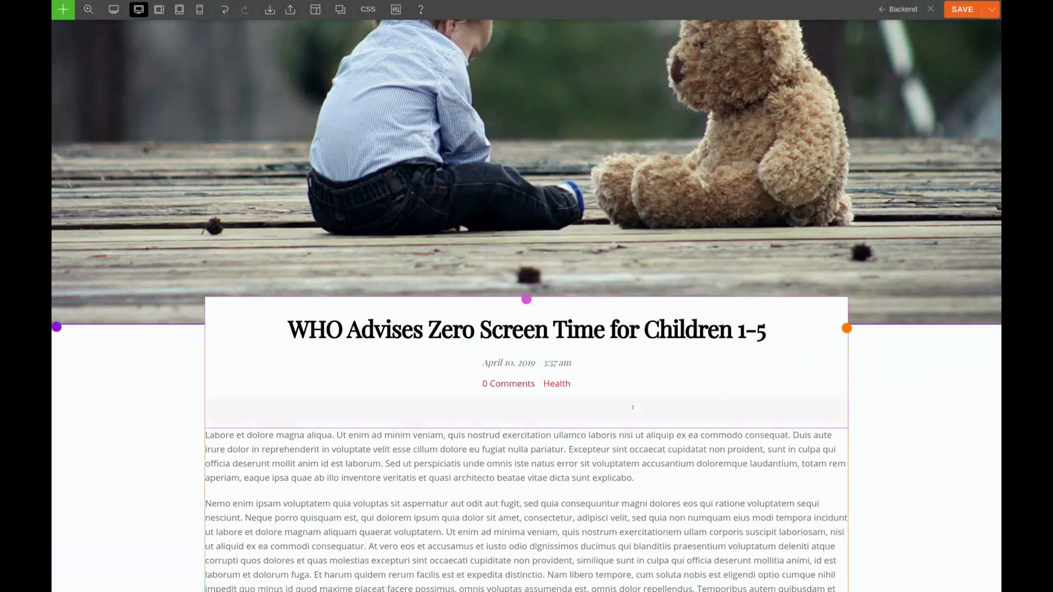
Step: Save the template and exit the builder to return to the WHO post
{"action": "scroll", "coordinate": [527, 306], "scroll_direction": "down", "scroll_amount": 5}
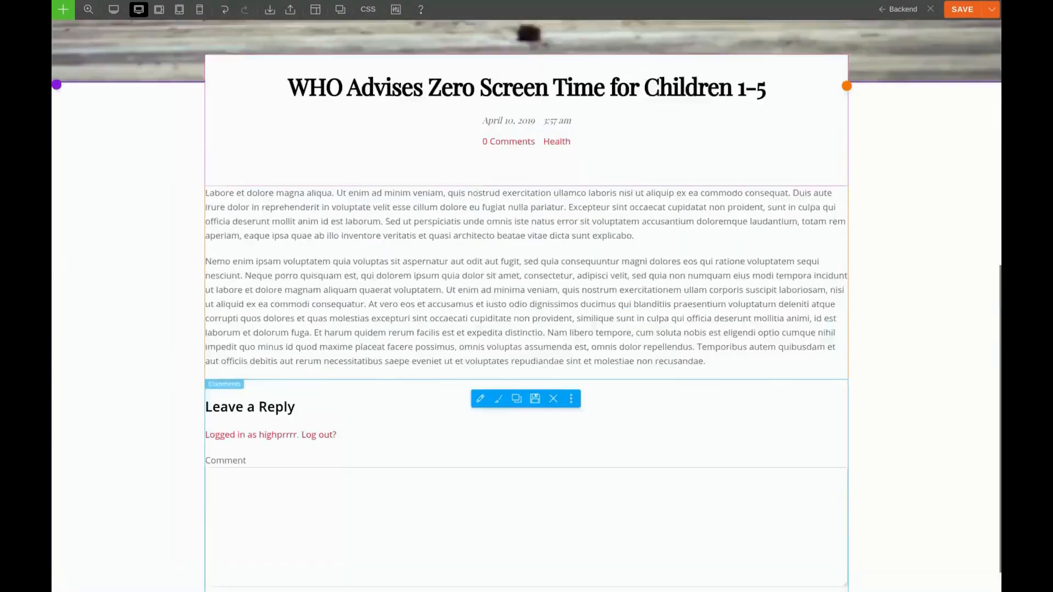
{"action": "scroll", "coordinate": [527, 417], "scroll_direction": "up", "scroll_amount": 6}
{"action": "left_click", "coordinate": [963, 10]}
{"action": "left_click", "coordinate": [928, 9]}
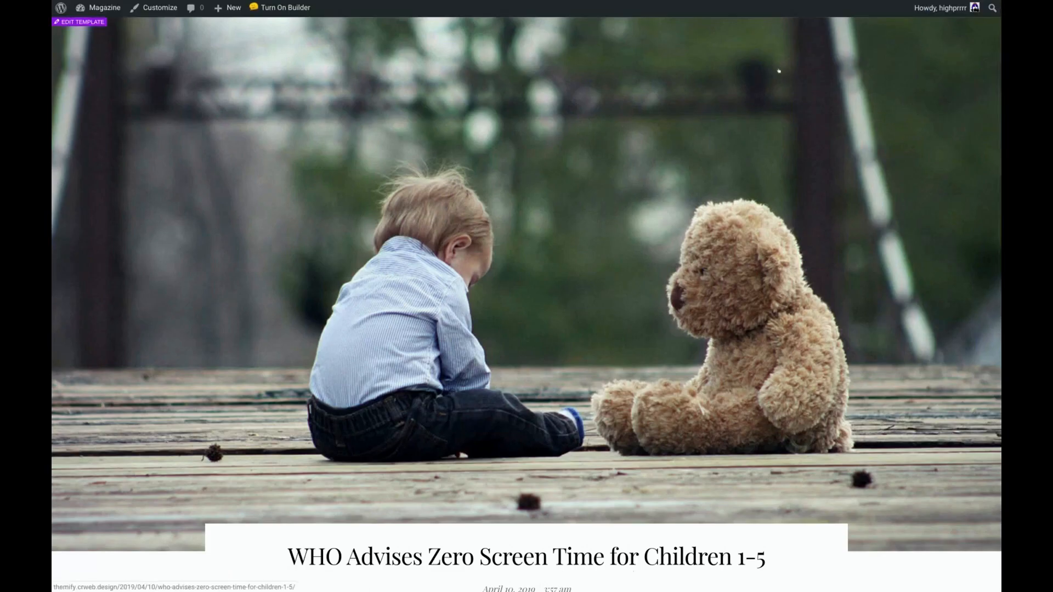
Step: Compare the WHO post's title, meta, content and comment form spacing with the Avengers: Endgame post
{"action": "scroll", "coordinate": [588, 103], "scroll_direction": "down", "scroll_amount": 8}
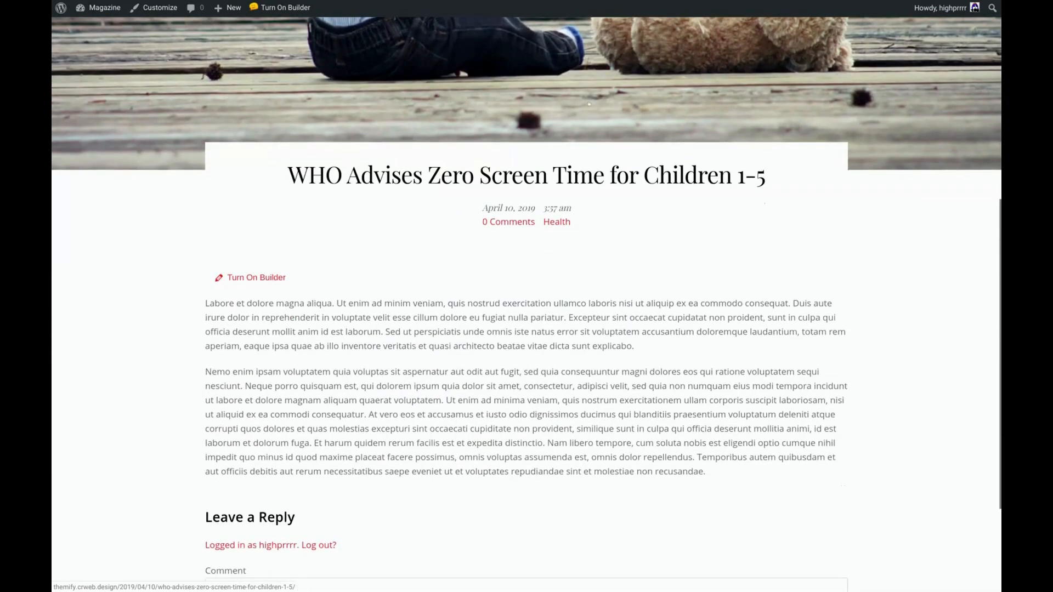
{"action": "scroll", "coordinate": [417, 199], "scroll_direction": "down", "scroll_amount": 1}
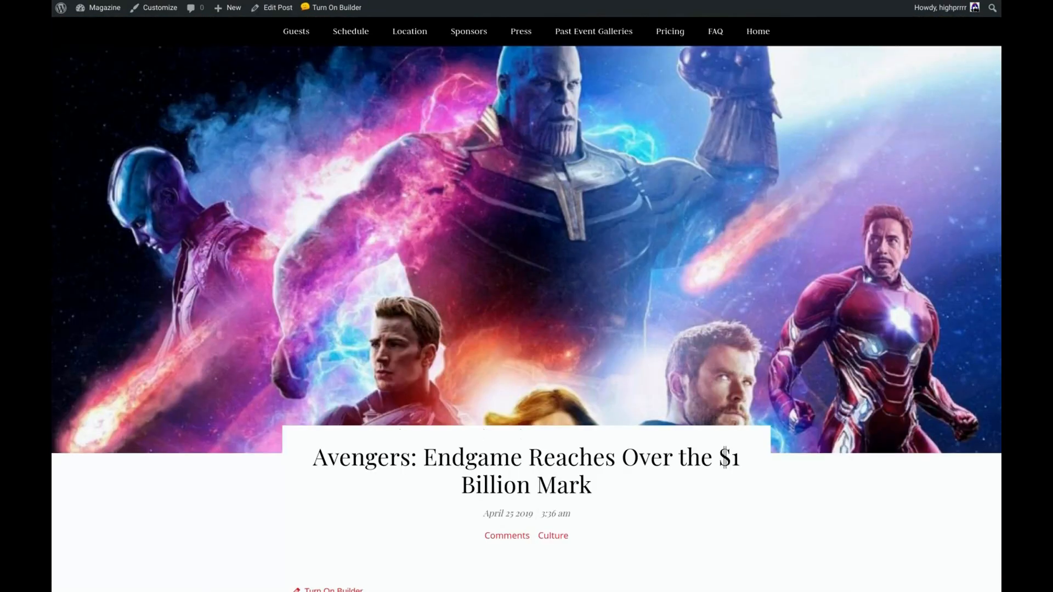
{"action": "scroll", "coordinate": [527, 307], "scroll_direction": "down", "scroll_amount": 1}
{"action": "scroll", "coordinate": [527, 310], "scroll_direction": "down", "scroll_amount": 4}
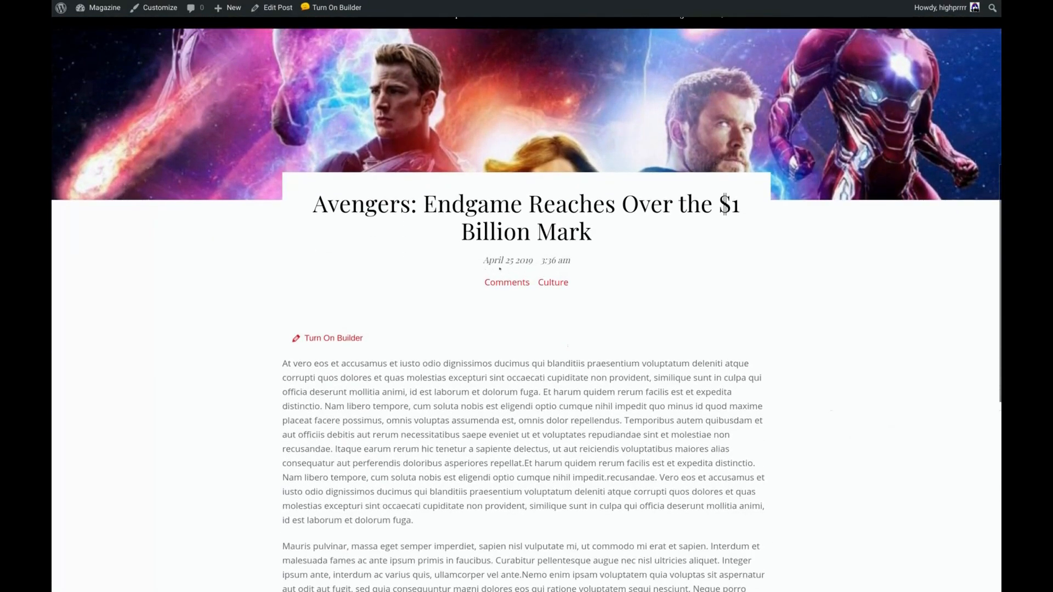
{"action": "scroll", "coordinate": [725, 206], "scroll_direction": "down", "scroll_amount": 4}
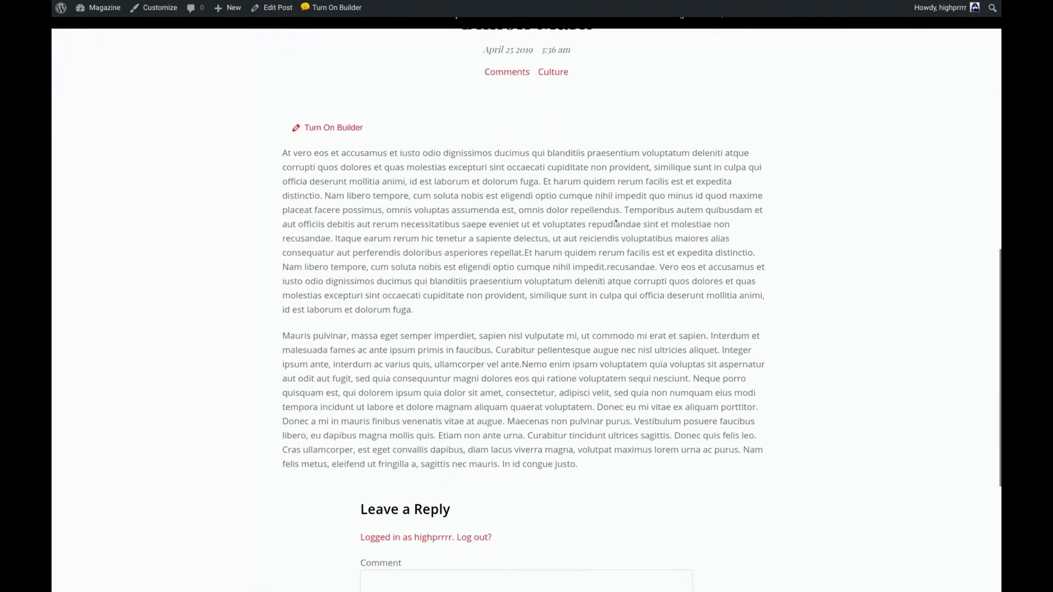
{"action": "scroll", "coordinate": [387, 301], "scroll_direction": "down", "scroll_amount": 5}
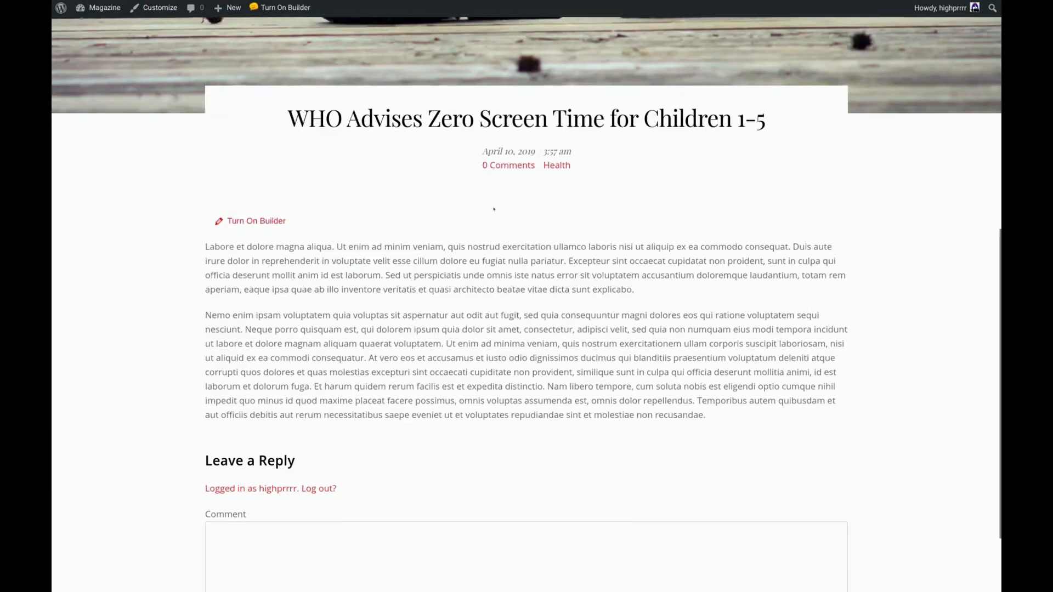
{"action": "scroll", "coordinate": [491, 209], "scroll_direction": "down", "scroll_amount": 2}
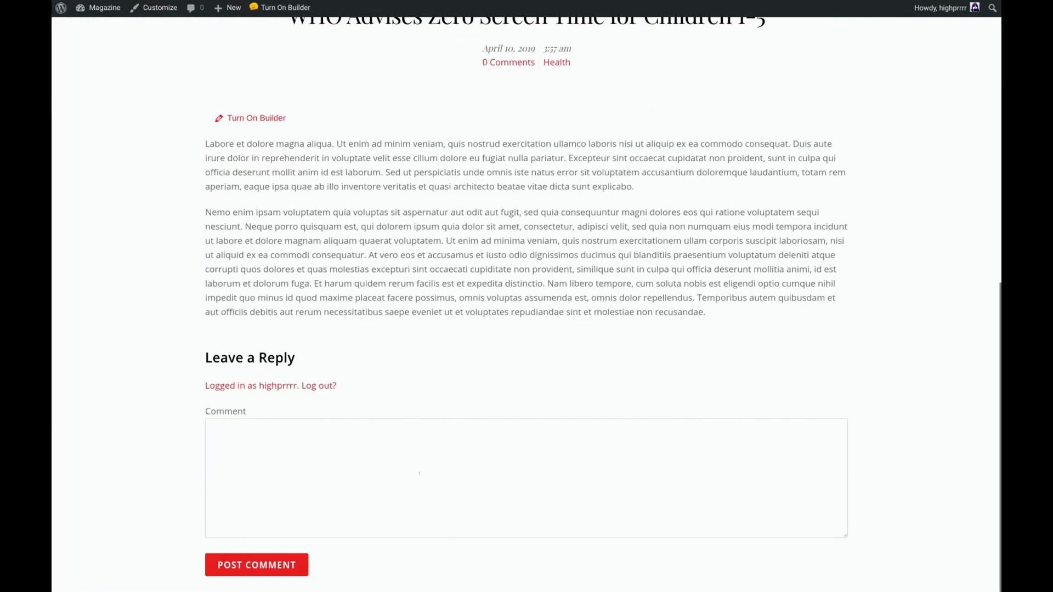
{"action": "scroll", "coordinate": [419, 473], "scroll_direction": "up", "scroll_amount": 7}
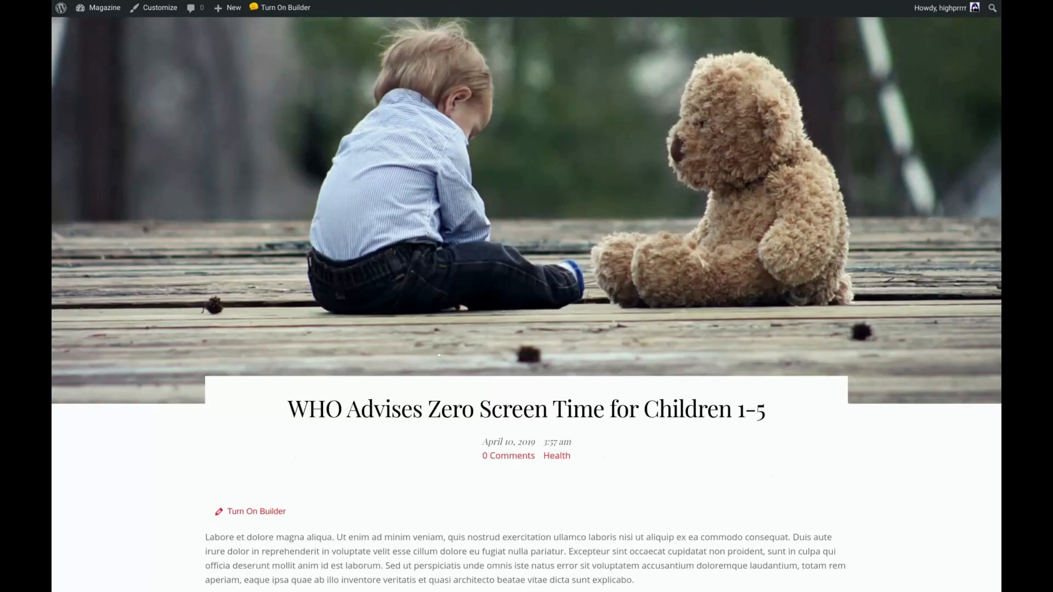
{"action": "scroll", "coordinate": [439, 356], "scroll_direction": "up", "scroll_amount": 3}
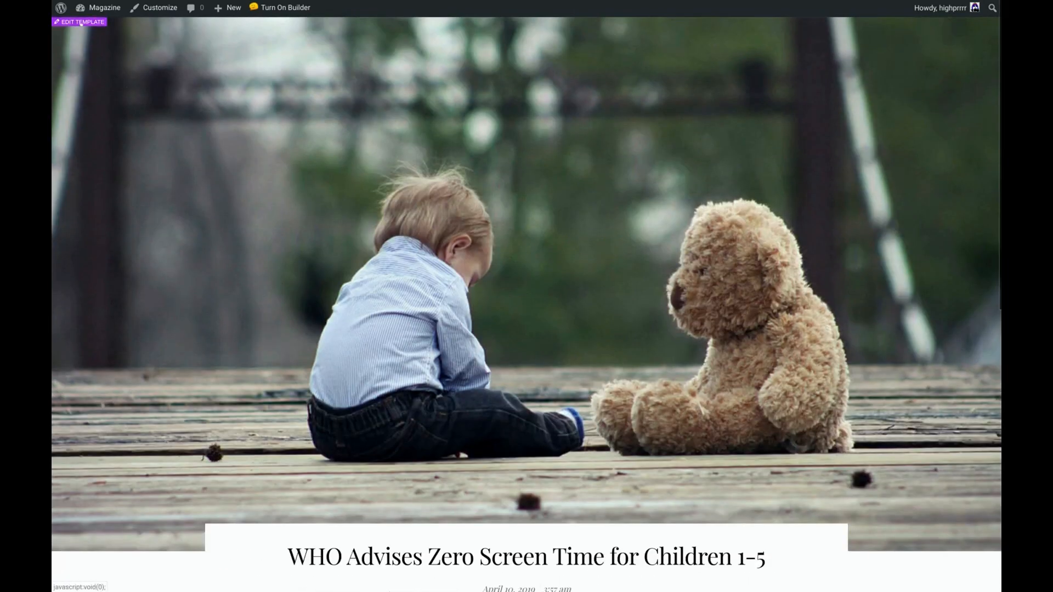
Step: Reopen the template for editing and set the Comments and Terms Post Meta module's top margin to 15 px, applying the styling
{"action": "left_click", "coordinate": [81, 22]}
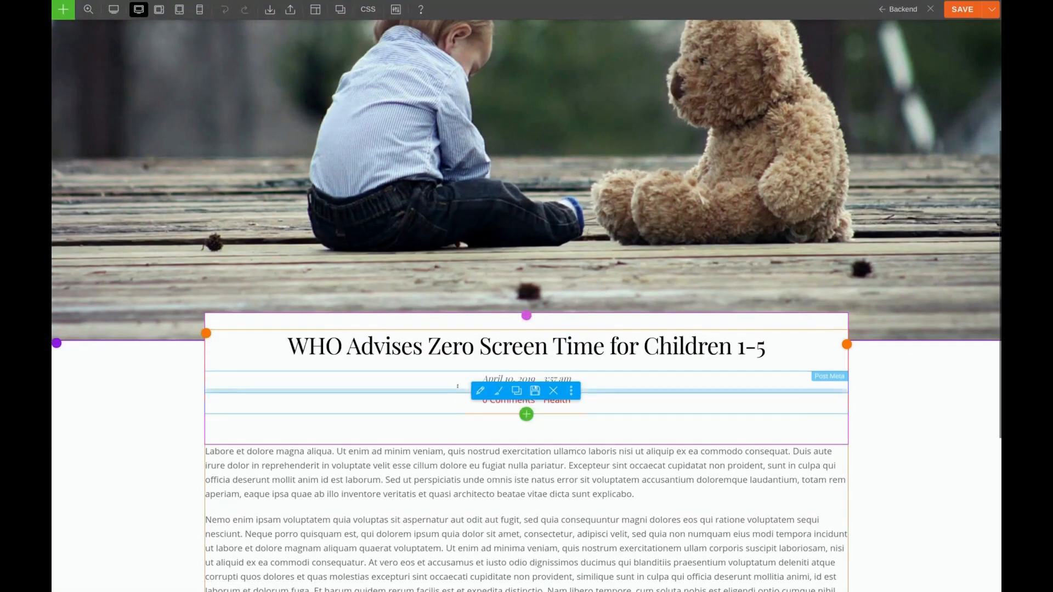
{"action": "left_click", "coordinate": [476, 410]}
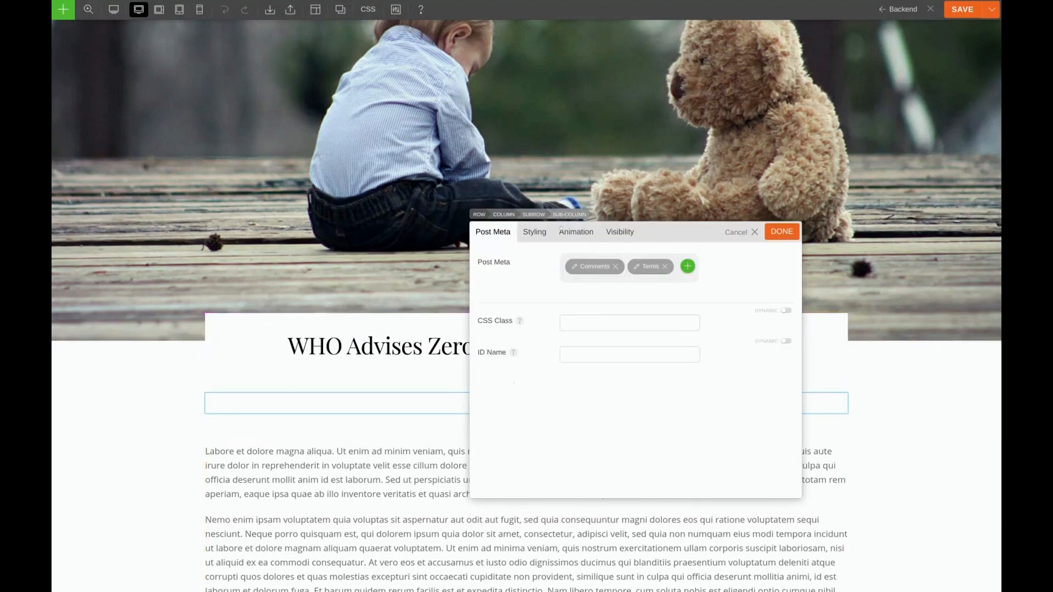
{"action": "left_click", "coordinate": [540, 231]}
{"action": "left_click", "coordinate": [529, 416]}
{"action": "left_click", "coordinate": [572, 459]}
{"action": "type", "text": "10"}
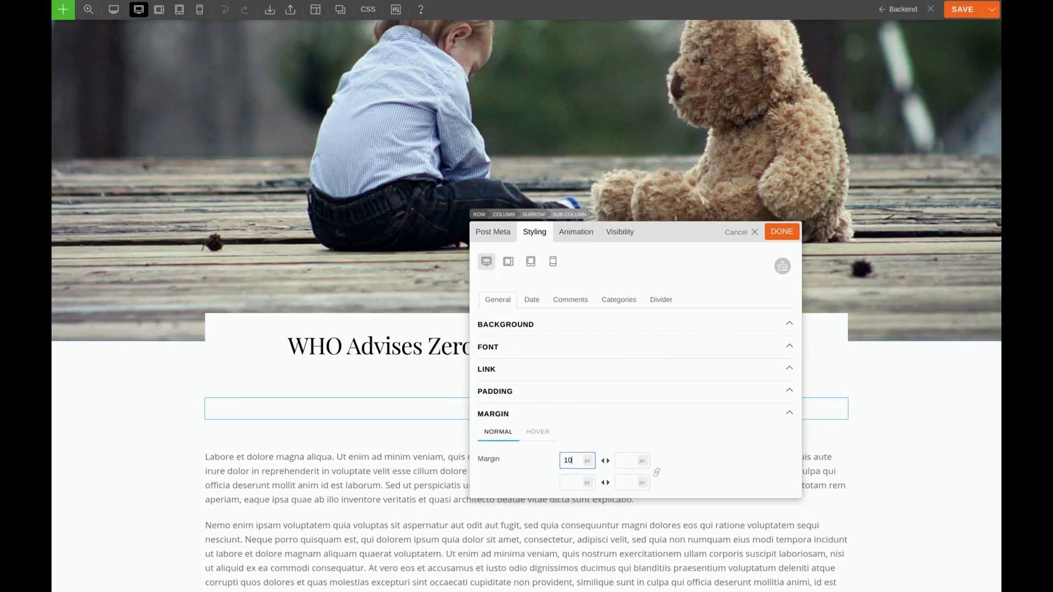
{"action": "left_click_drag", "start_coordinate": [675, 218], "coordinate": [313, 120]}
{"action": "key", "text": "BackSpace"}
{"action": "type", "text": "5"}
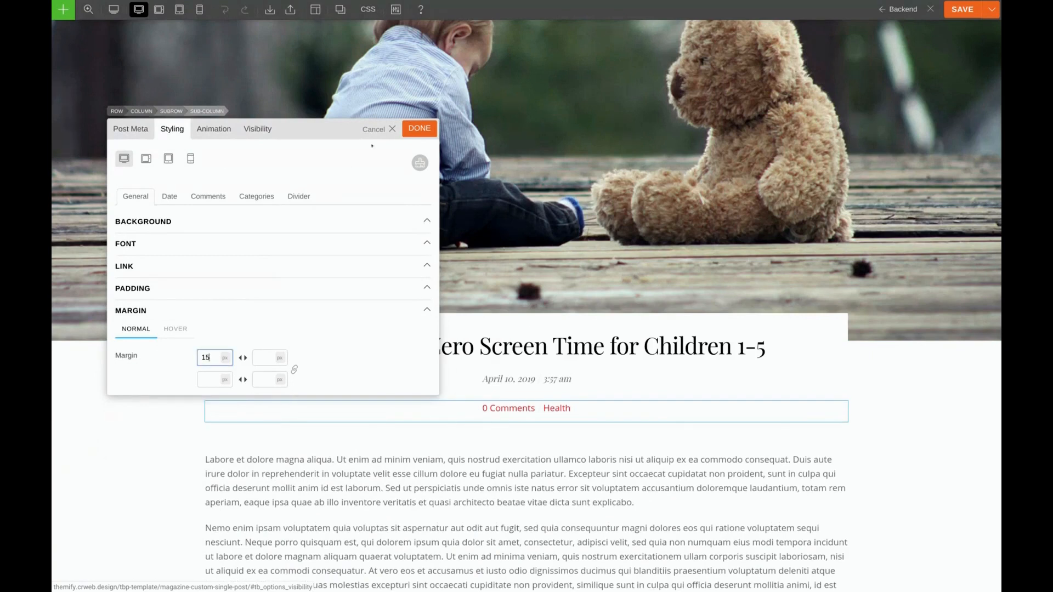
{"action": "left_click", "coordinate": [419, 127]}
Step: Switch the Comments module's left and right padding units to percent
{"action": "scroll", "coordinate": [697, 494], "scroll_direction": "down", "scroll_amount": 6}
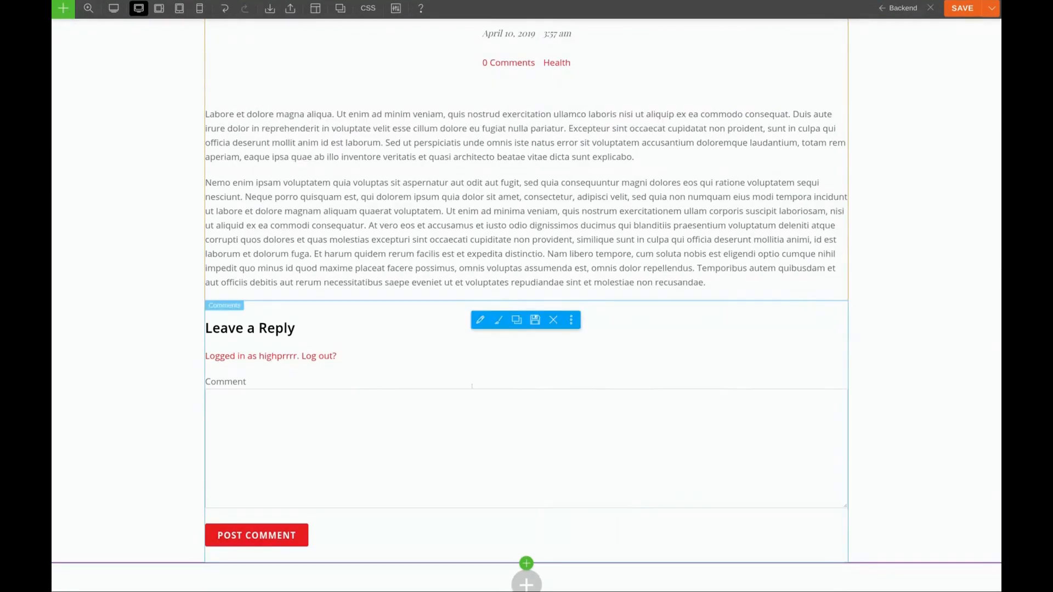
{"action": "left_click", "coordinate": [497, 321]}
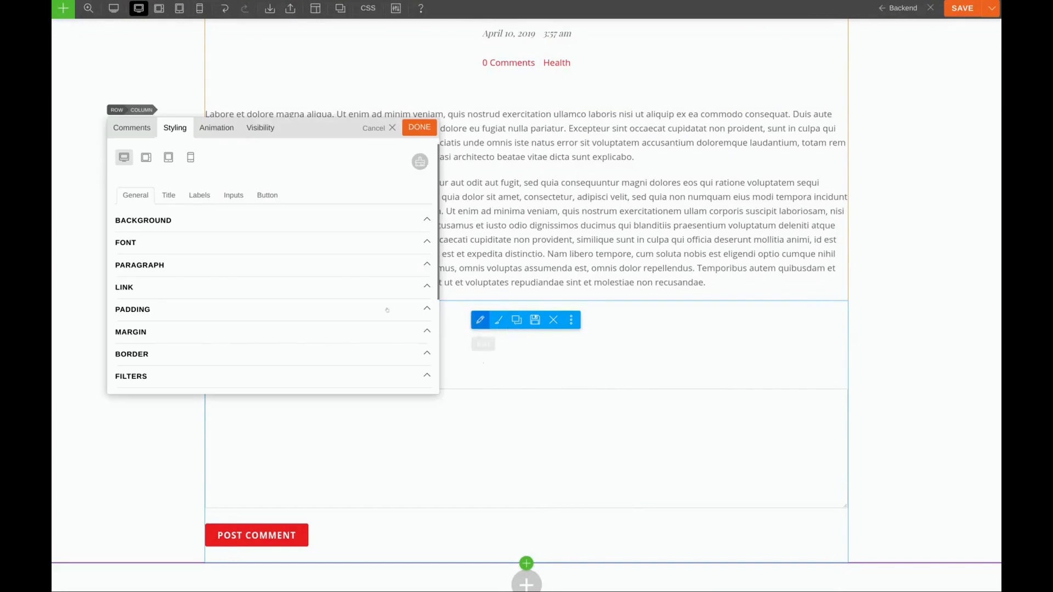
{"action": "left_click", "coordinate": [151, 311]}
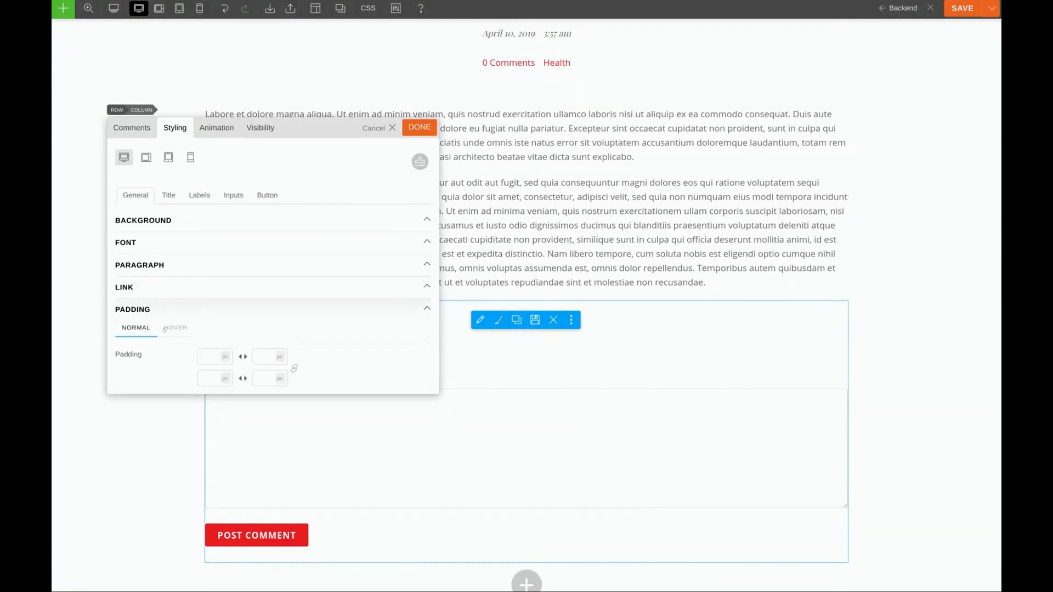
{"action": "left_click", "coordinate": [225, 356]}
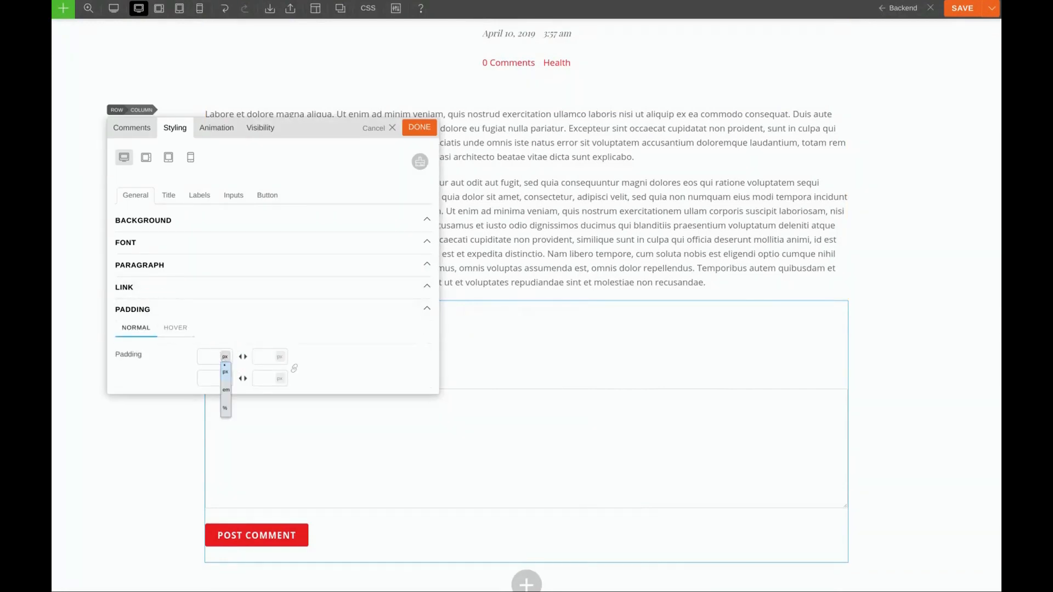
{"action": "scroll", "coordinate": [225, 351], "scroll_direction": "down", "scroll_amount": 1}
{"action": "left_click", "coordinate": [225, 340]}
{"action": "left_click", "coordinate": [225, 391]}
{"action": "left_click", "coordinate": [280, 340]}
{"action": "left_click", "coordinate": [281, 391]}
Step: Set the Comments module's left and right padding to 16% each and apply the styling
{"action": "left_click", "coordinate": [209, 336]}
{"action": "type", "text": "16"}
{"action": "left_click", "coordinate": [261, 339]}
{"action": "type", "text": "16"}
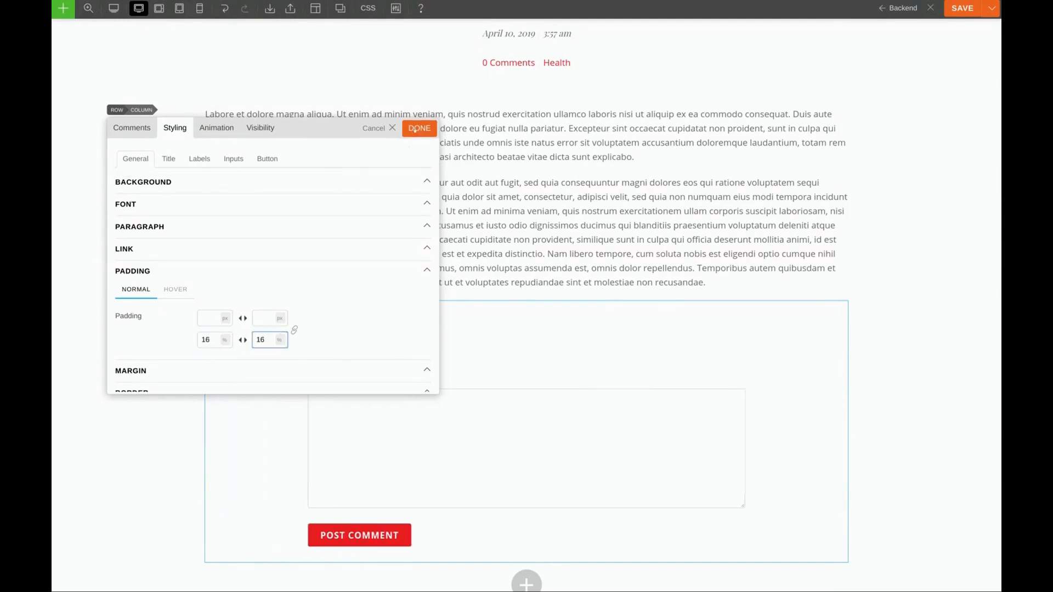
{"action": "left_click", "coordinate": [419, 127]}
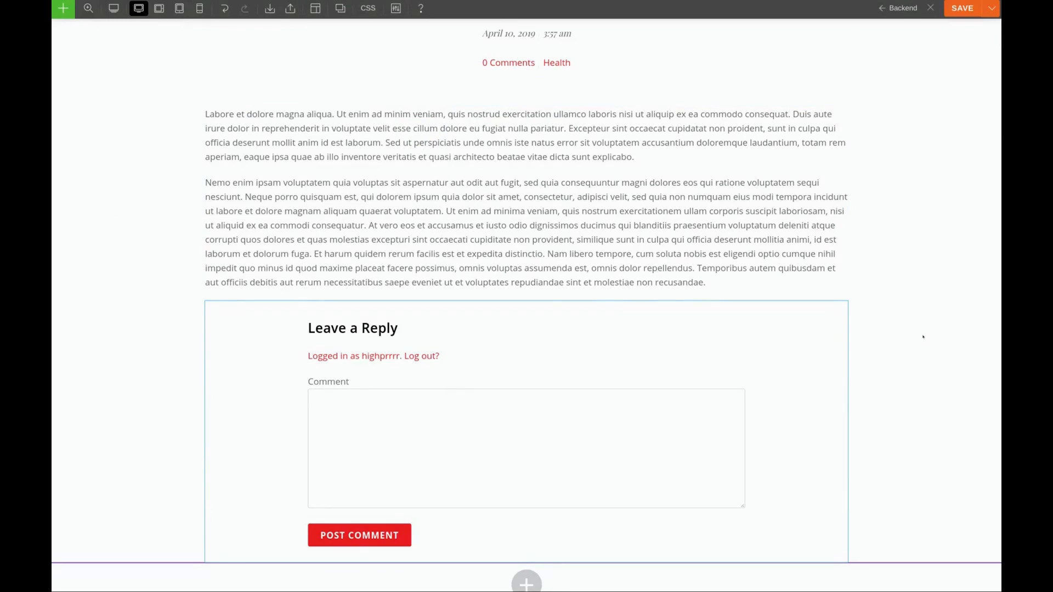
Step: Save the template and exit the builder to compare the post's content width and comment form with the Avengers: Endgame post
{"action": "left_click", "coordinate": [955, 11]}
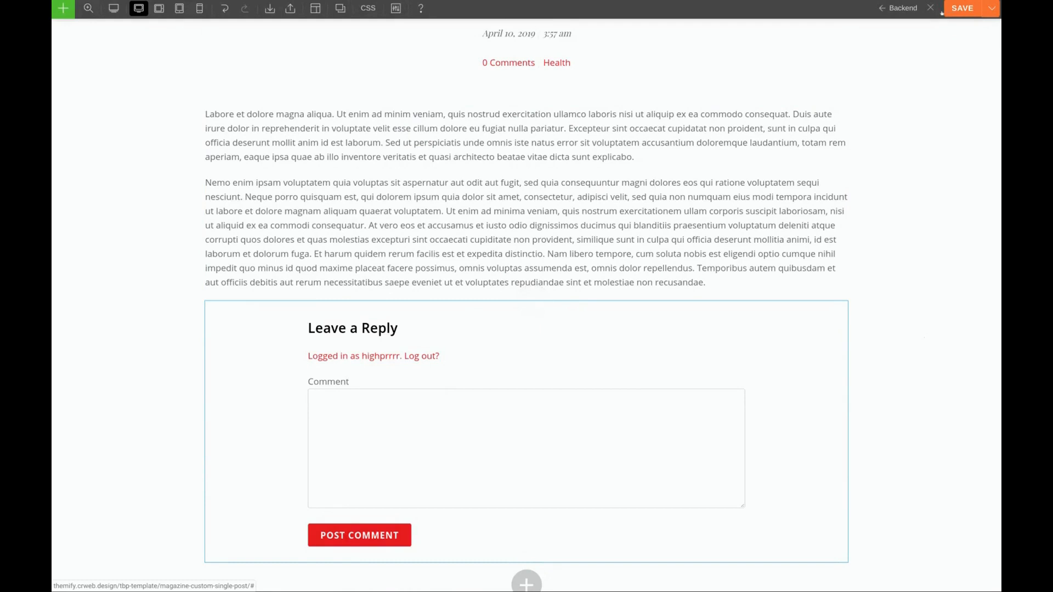
{"action": "left_click", "coordinate": [928, 9]}
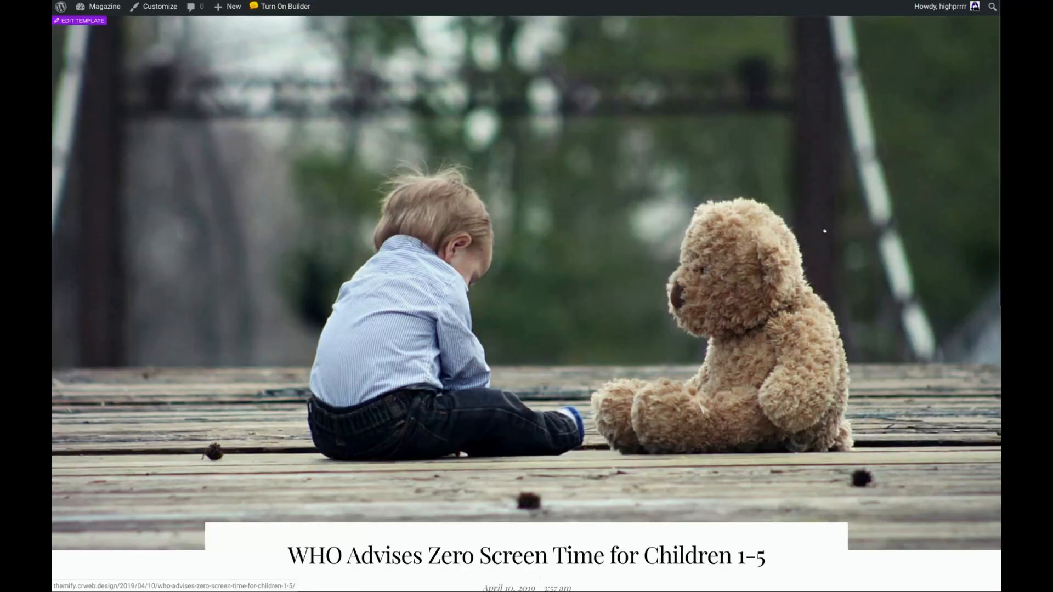
{"action": "scroll", "coordinate": [825, 231], "scroll_direction": "down", "scroll_amount": 5}
{"action": "scroll", "coordinate": [526, 303], "scroll_direction": "down", "scroll_amount": 4}
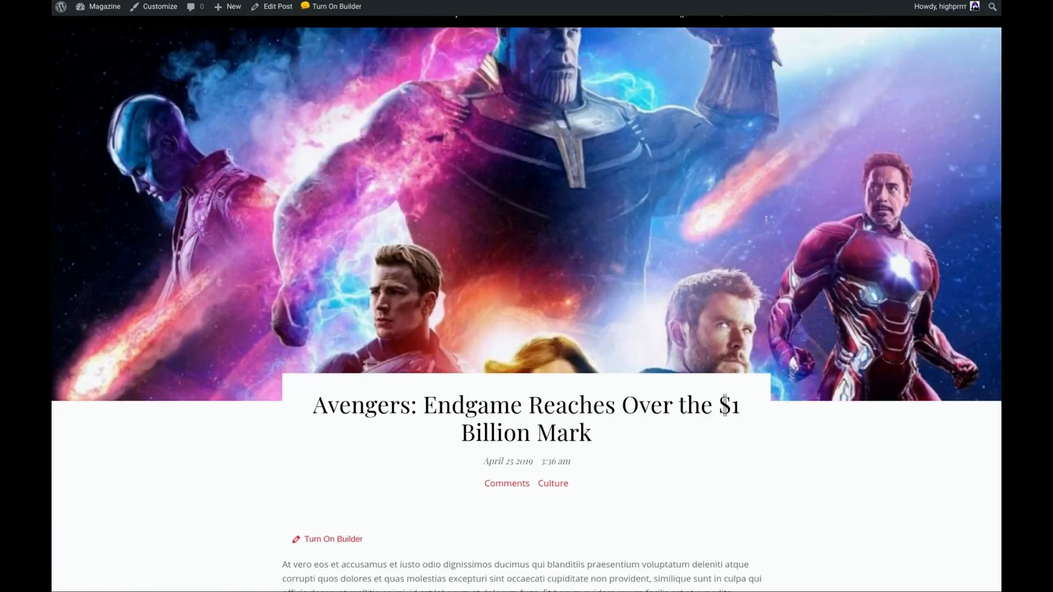
{"action": "scroll", "coordinate": [766, 219], "scroll_direction": "down", "scroll_amount": 5}
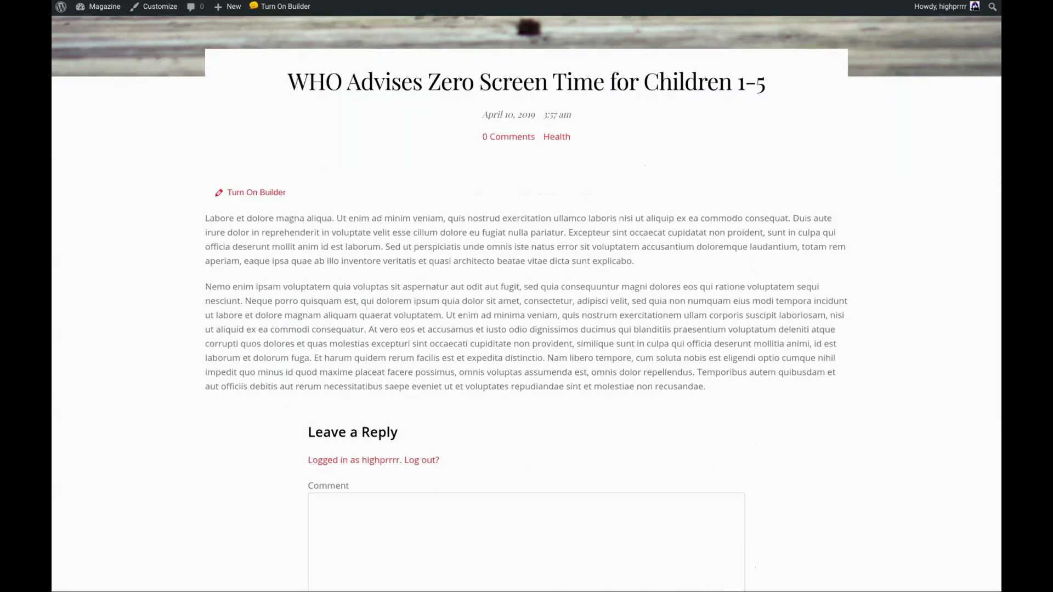
{"action": "scroll", "coordinate": [526, 307], "scroll_direction": "down", "scroll_amount": 2}
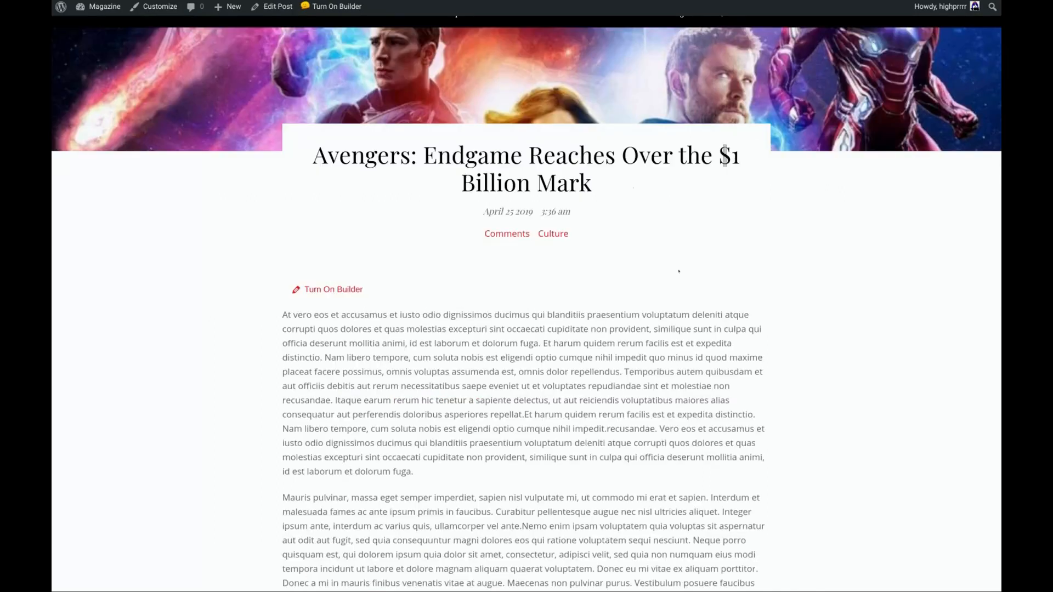
{"action": "scroll", "coordinate": [679, 270], "scroll_direction": "down", "scroll_amount": 5}
{"action": "scroll", "coordinate": [679, 270], "scroll_direction": "down", "scroll_amount": 2}
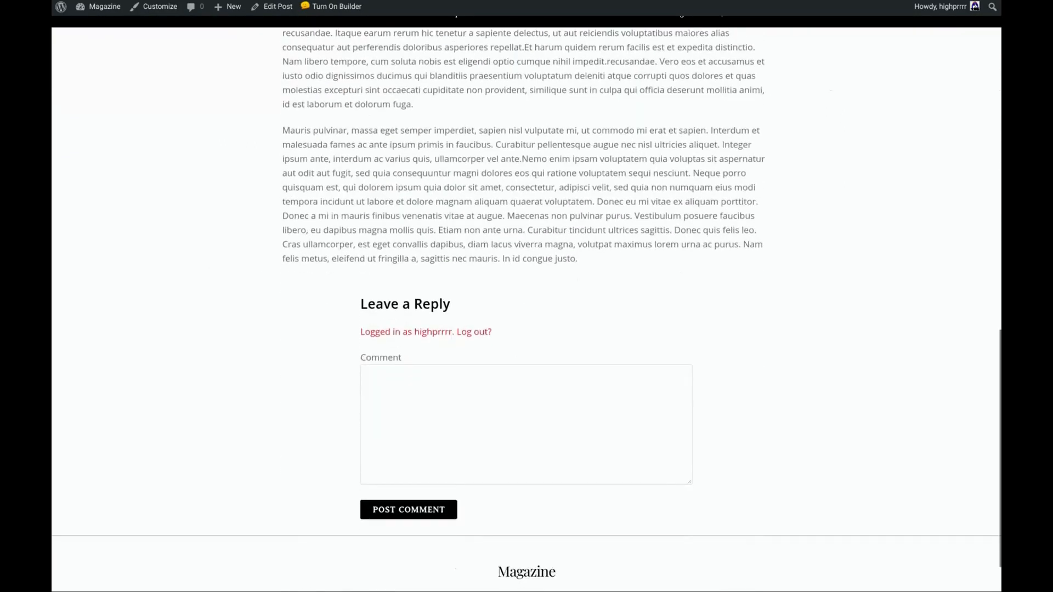
{"action": "scroll", "coordinate": [713, 231], "scroll_direction": "up", "scroll_amount": 8}
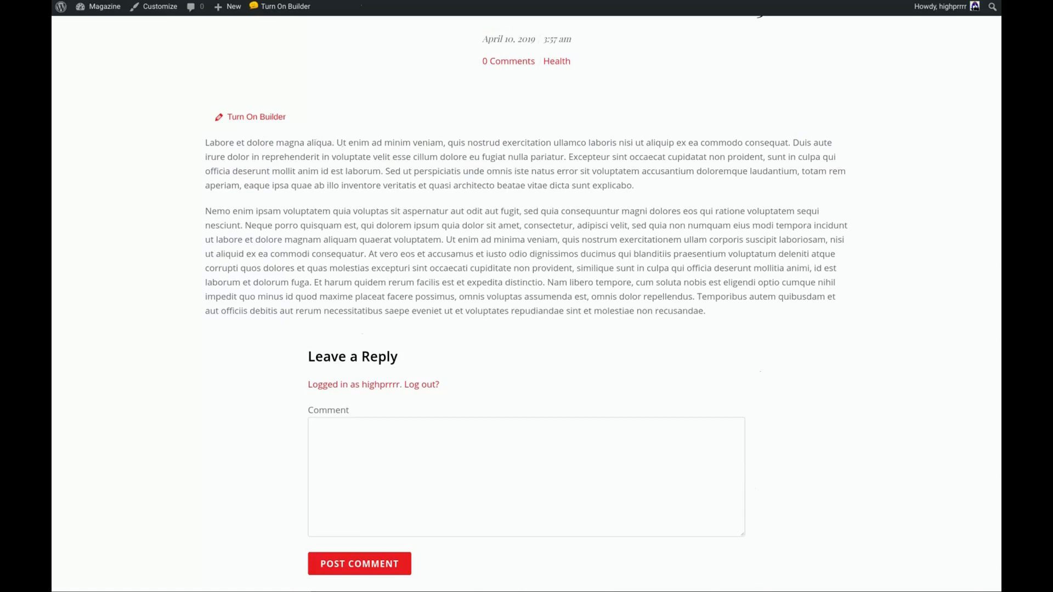
Step: Reopen the Custom Single Post template in the builder from the WHO Advises Zero Screen Time post
{"action": "scroll", "coordinate": [302, 142], "scroll_direction": "up", "scroll_amount": 6}
{"action": "scroll", "coordinate": [302, 142], "scroll_direction": "up", "scroll_amount": 4}
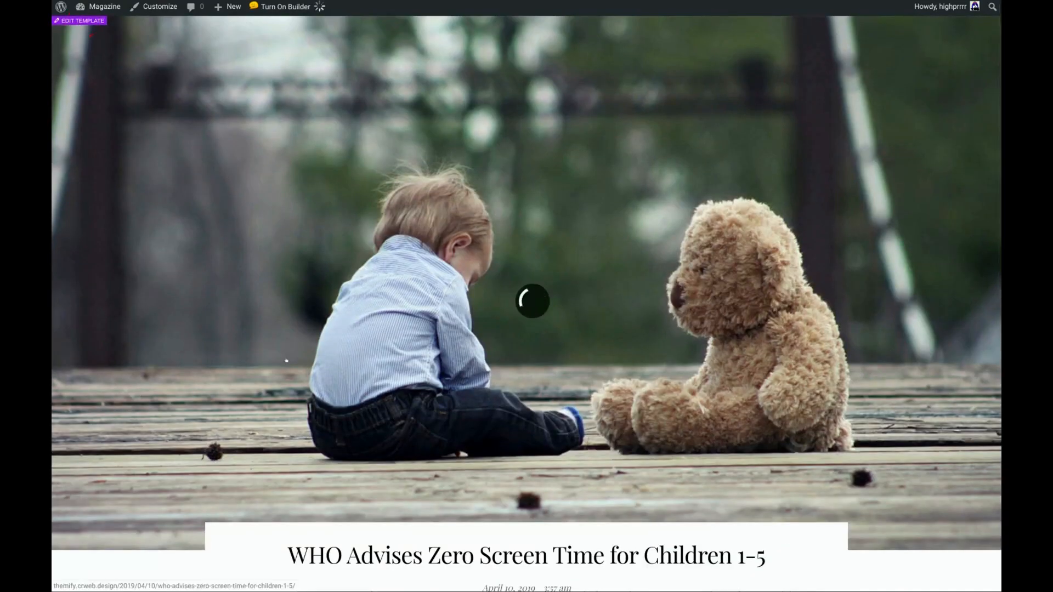
{"action": "scroll", "coordinate": [286, 361], "scroll_direction": "down", "scroll_amount": 5}
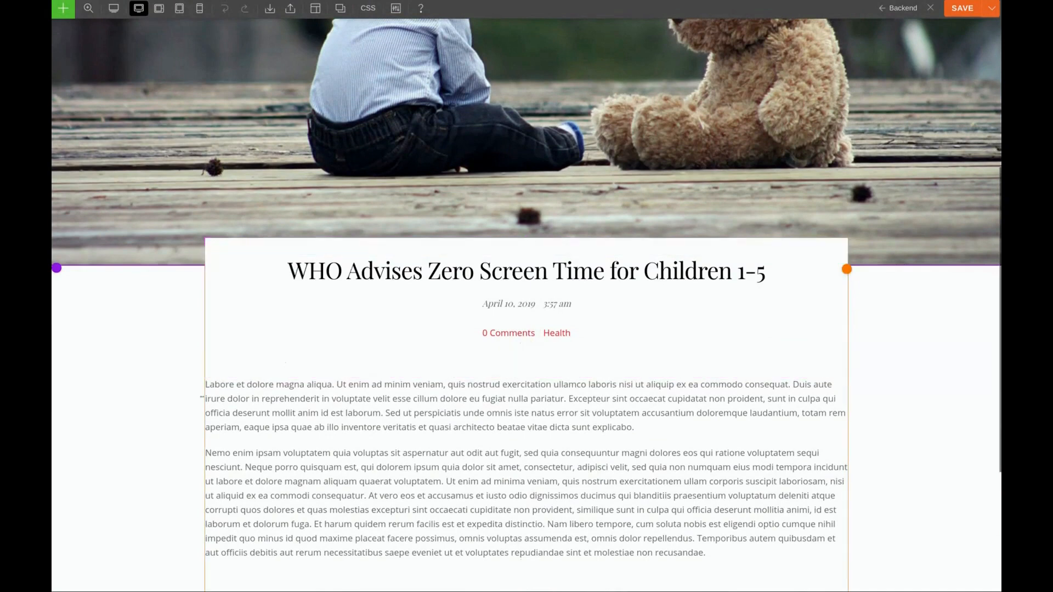
{"action": "scroll", "coordinate": [242, 324], "scroll_direction": "down", "scroll_amount": 2}
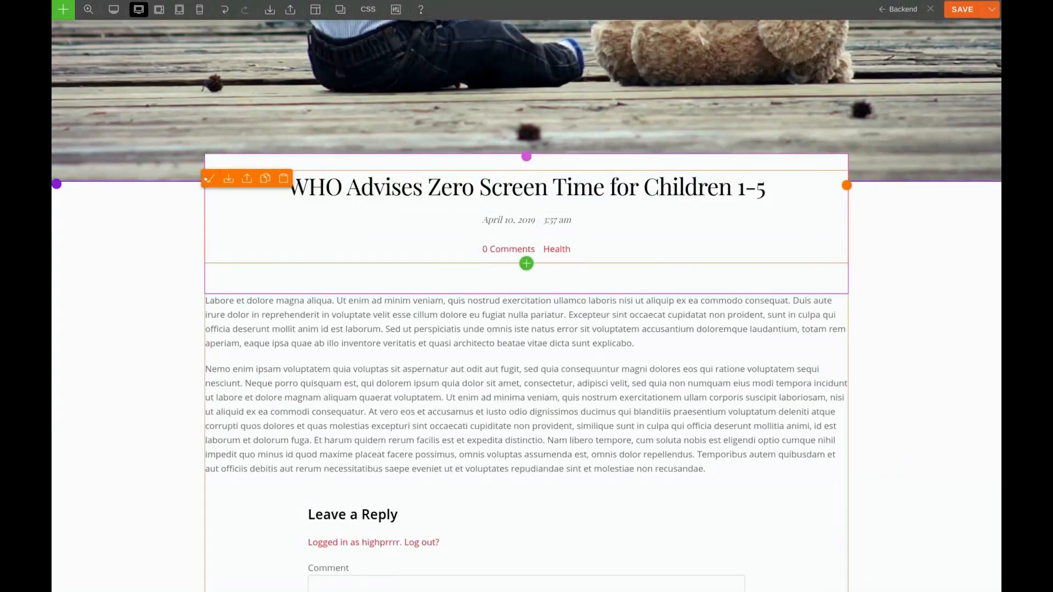
Step: Try 12% left and right padding on the column inside the subrow holding the title and meta
{"action": "left_click", "coordinate": [218, 177]}
{"action": "left_click", "coordinate": [164, 326]}
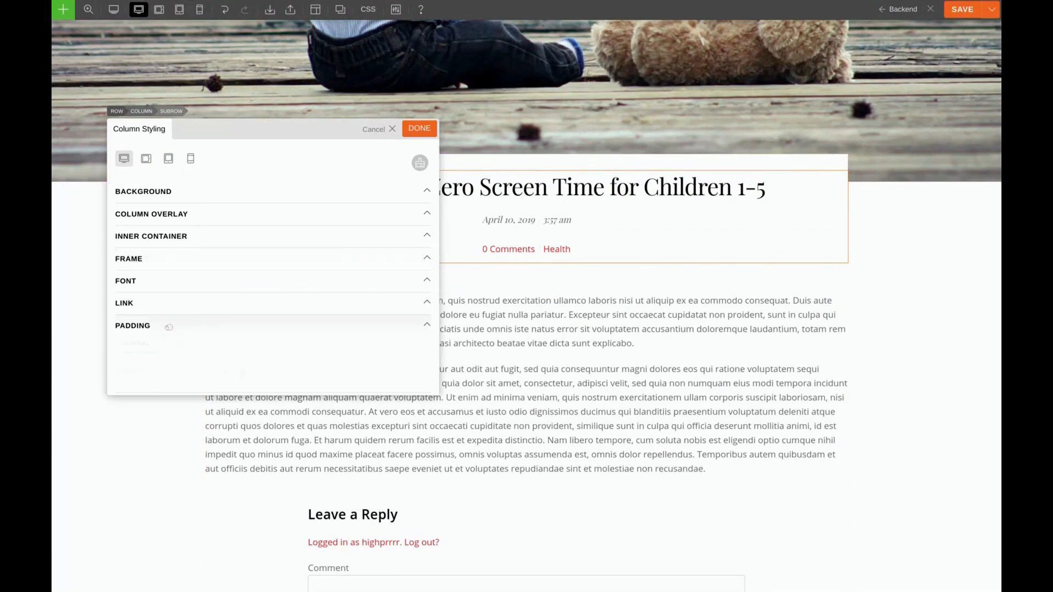
{"action": "scroll", "coordinate": [241, 307], "scroll_direction": "down", "scroll_amount": 2}
{"action": "left_click", "coordinate": [241, 287]}
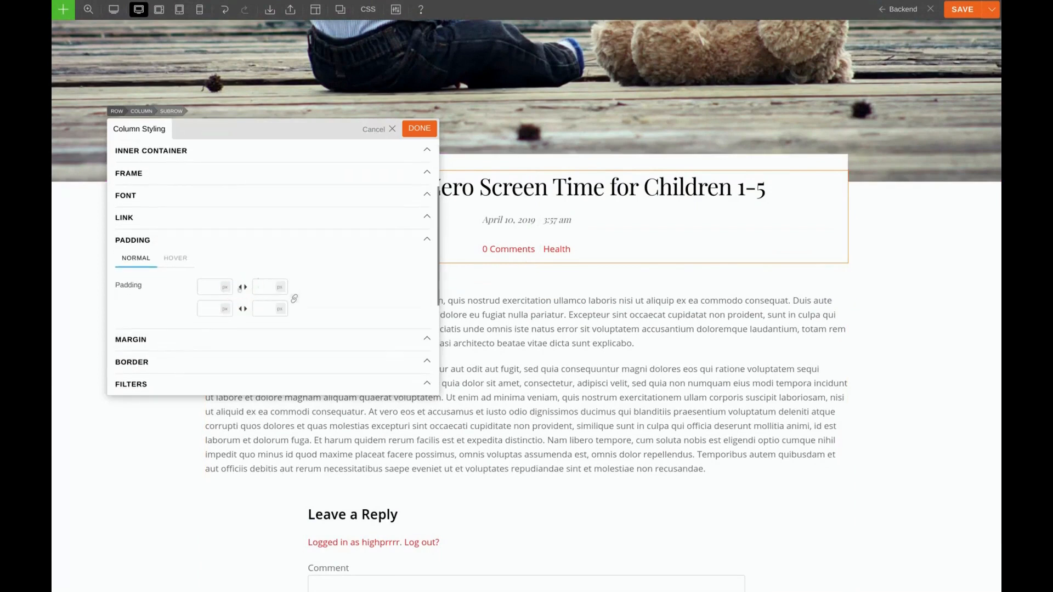
{"action": "left_click", "coordinate": [225, 309]}
{"action": "left_click", "coordinate": [224, 360]}
{"action": "left_click", "coordinate": [279, 309]}
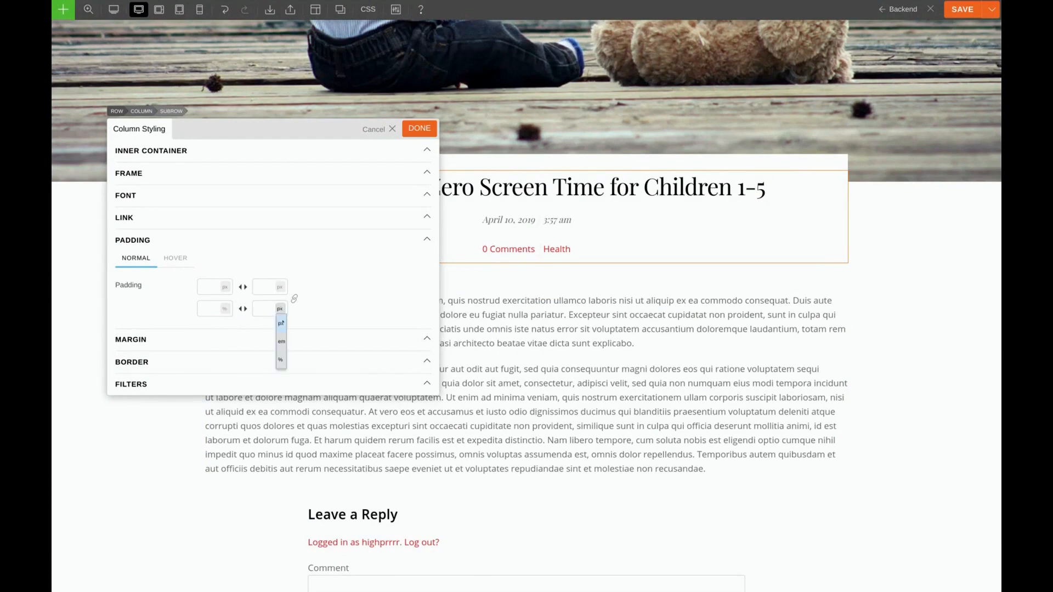
{"action": "left_click", "coordinate": [281, 361]}
{"action": "type", "text": "12"}
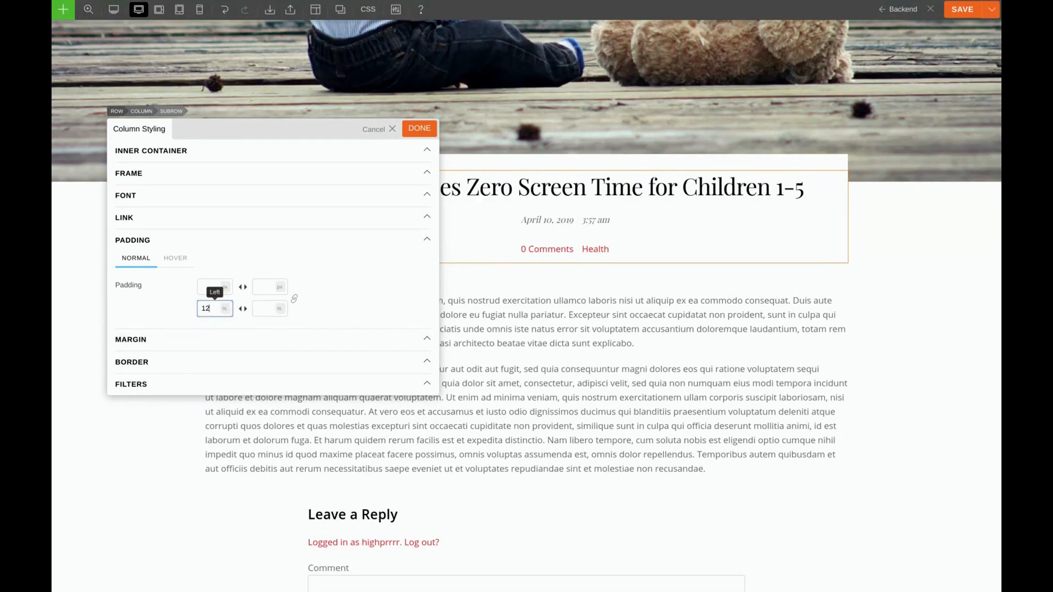
{"action": "type", "text": "12"}
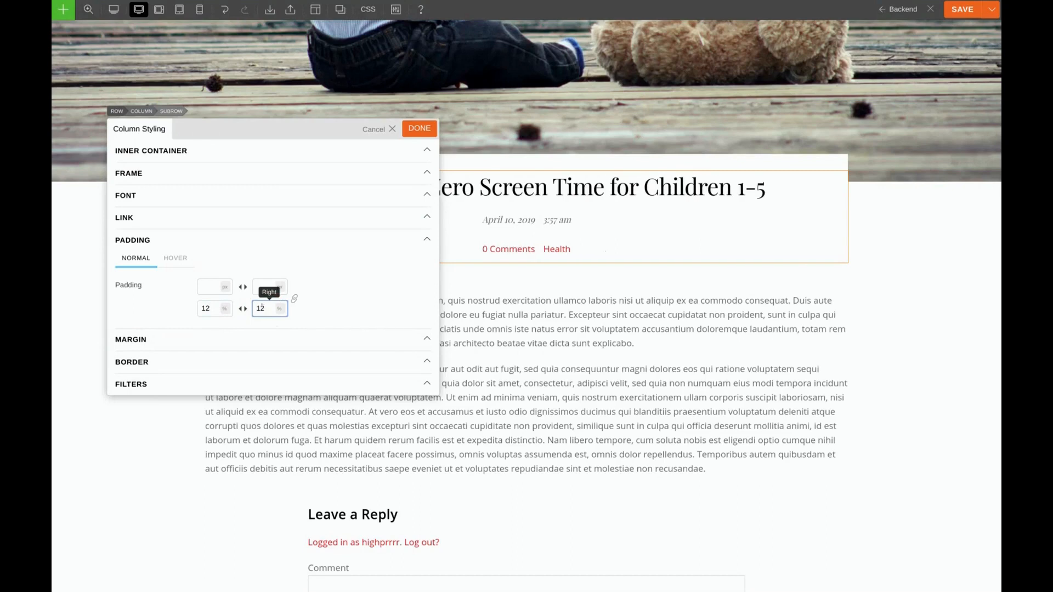
Step: Clear the left and right padding of the title subrow's column and apply the styling
{"action": "left_click_drag", "start_coordinate": [309, 129], "coordinate": [298, 373]}
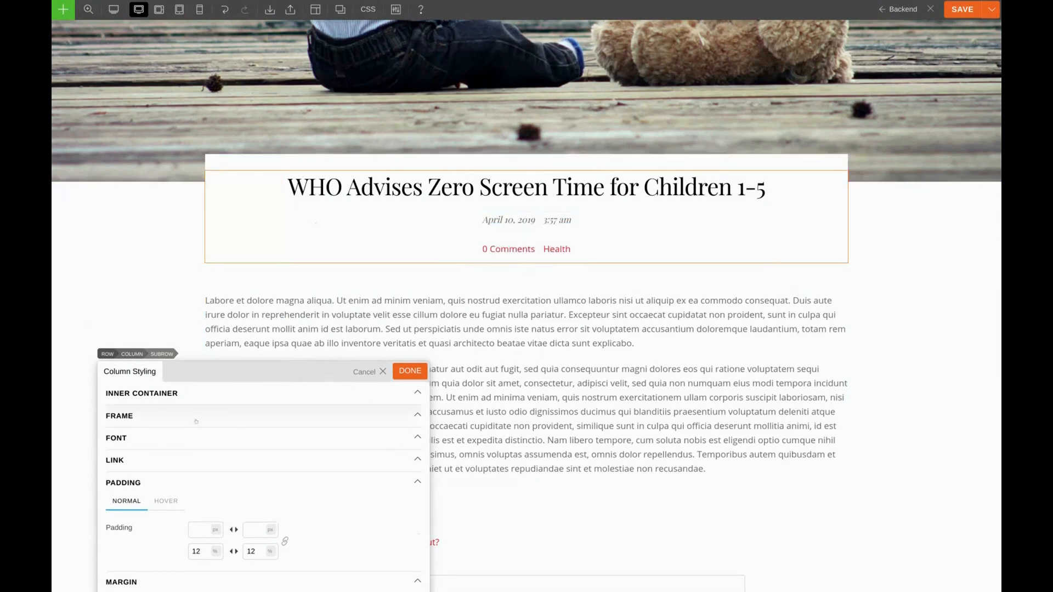
{"action": "left_click", "coordinate": [204, 551]}
{"action": "key", "text": "BackSpace"}
{"action": "key", "text": "BackSpace"}
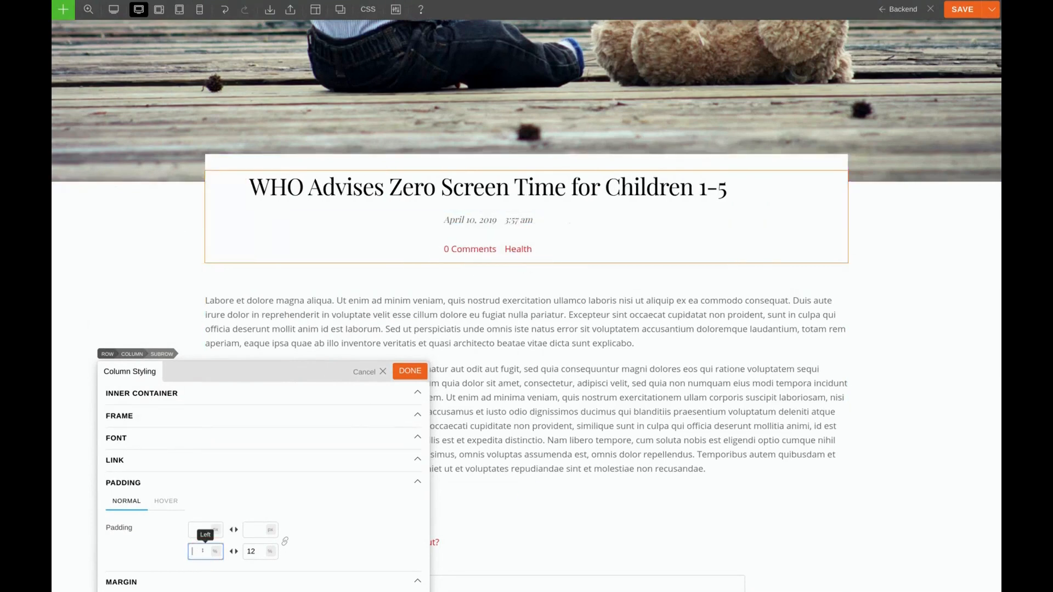
{"action": "left_click", "coordinate": [258, 551]}
{"action": "key", "text": "BackSpace"}
{"action": "key", "text": "BackSpace"}
{"action": "left_click", "coordinate": [409, 371]}
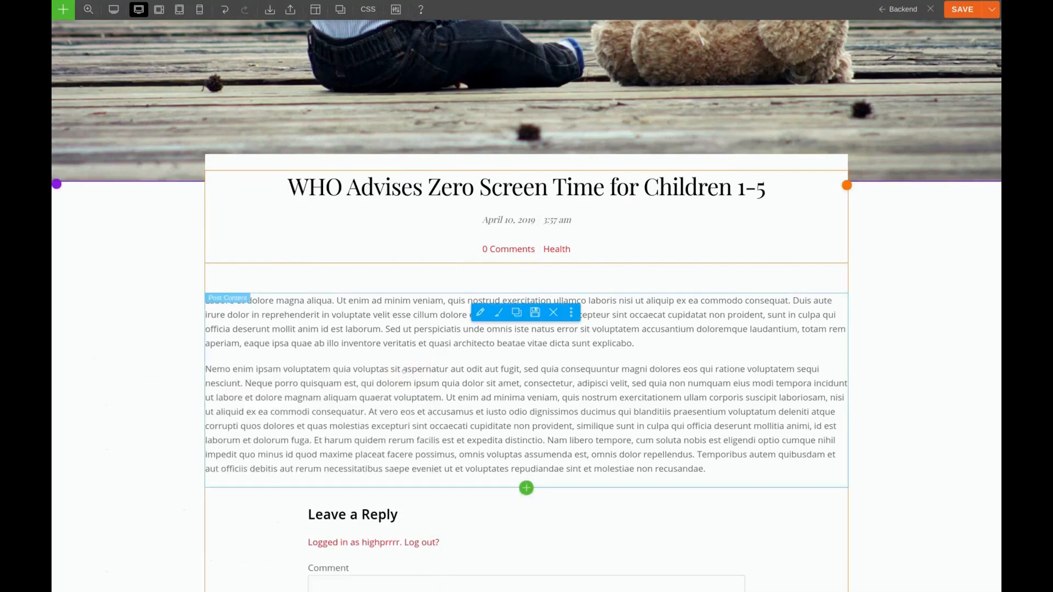
Step: Set the left padding to 12% on the main column containing the title, post content and comments
{"action": "left_click", "coordinate": [206, 367]}
{"action": "left_click", "coordinate": [204, 370]}
{"action": "left_click_drag", "start_coordinate": [204, 370], "coordinate": [398, 286]}
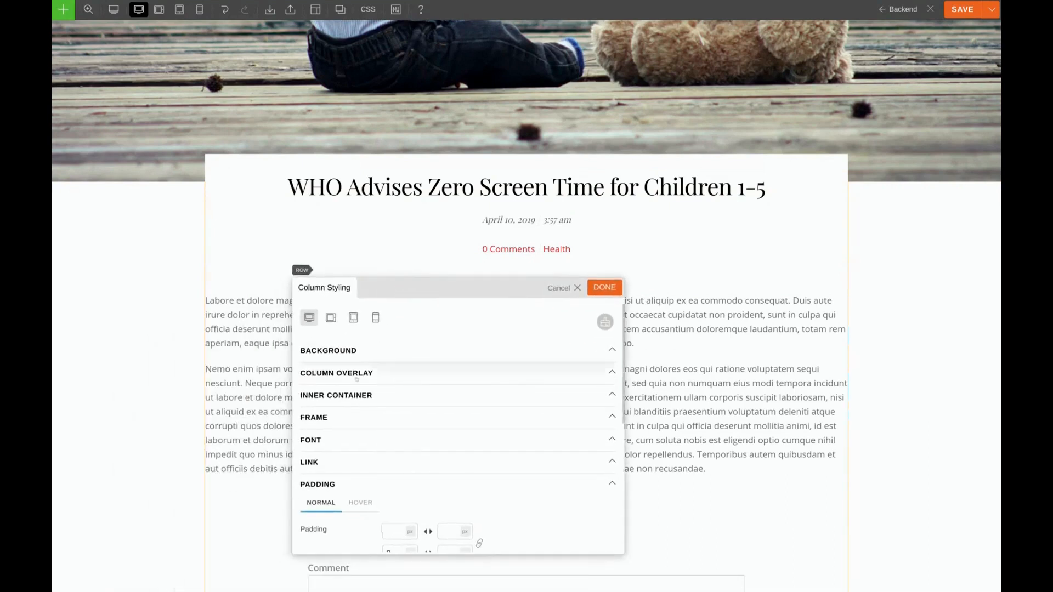
{"action": "scroll", "coordinate": [370, 462], "scroll_direction": "down", "scroll_amount": 2}
{"action": "left_click", "coordinate": [392, 494]}
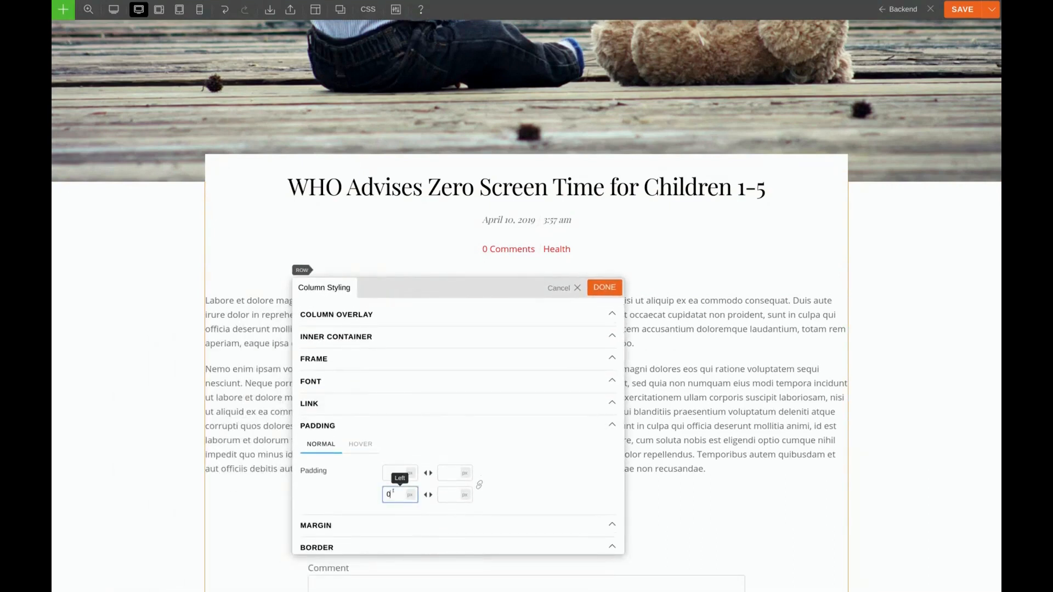
{"action": "type", "text": "12"}
{"action": "left_click", "coordinate": [410, 495]}
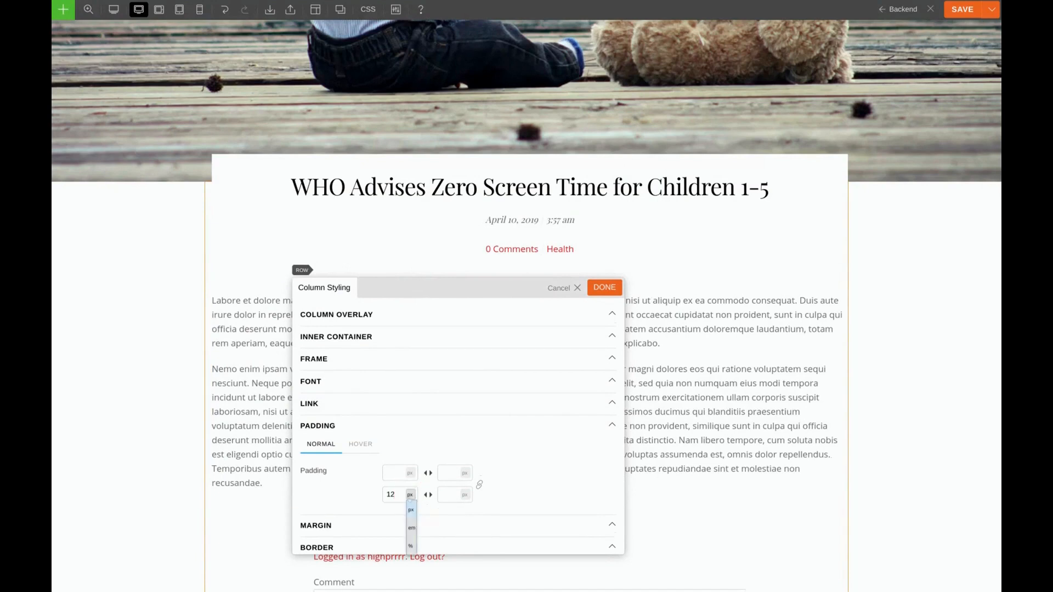
{"action": "left_click", "coordinate": [410, 547]}
Step: Set the main column's right padding to 12% and apply the styling
{"action": "left_click", "coordinate": [449, 495]}
{"action": "type", "text": "12"}
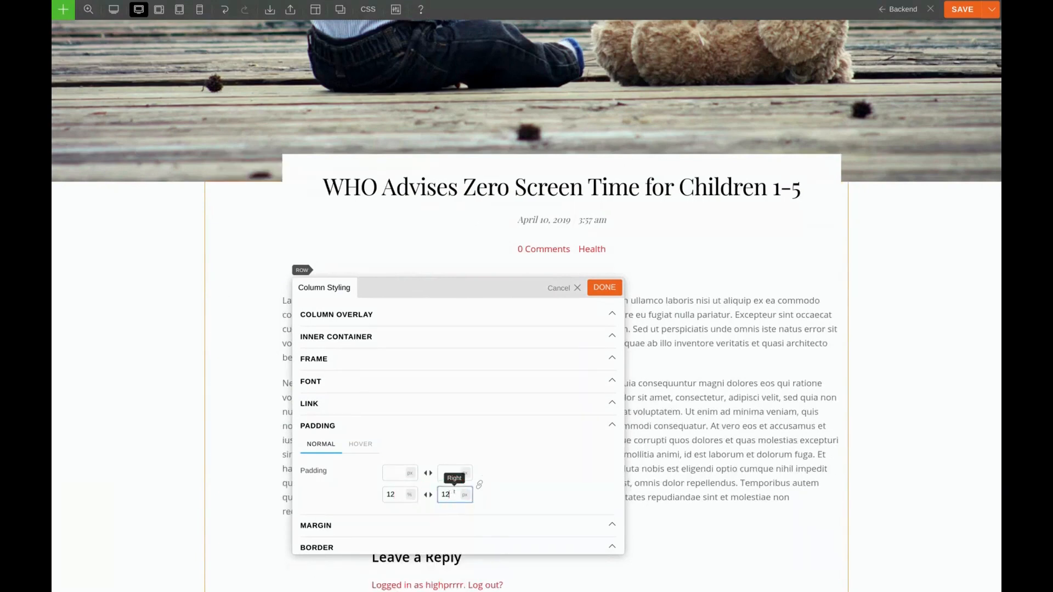
{"action": "left_click", "coordinate": [465, 495]}
{"action": "left_click", "coordinate": [465, 546]}
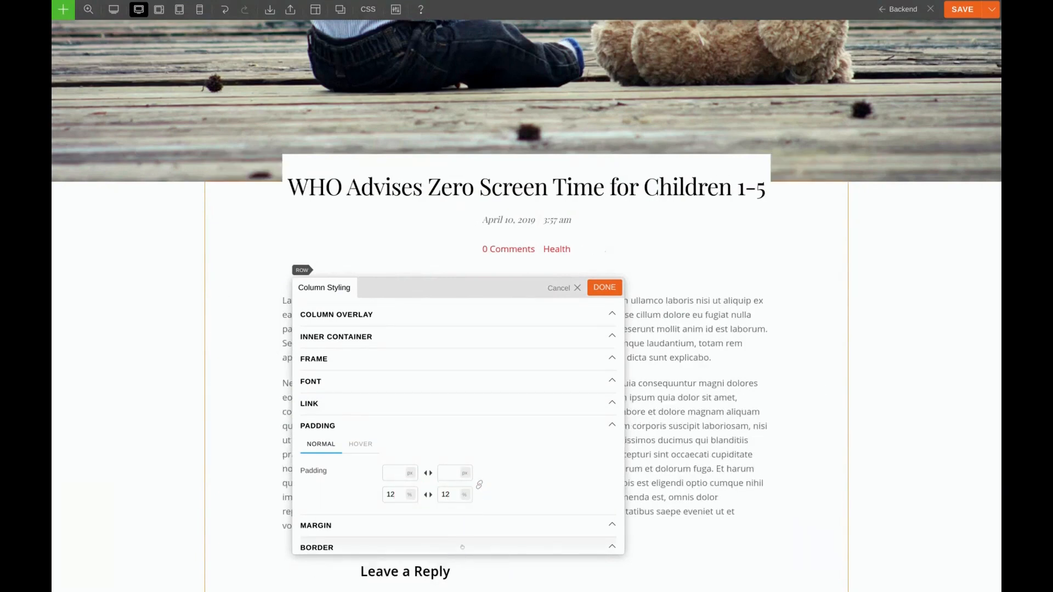
{"action": "left_click", "coordinate": [596, 289]}
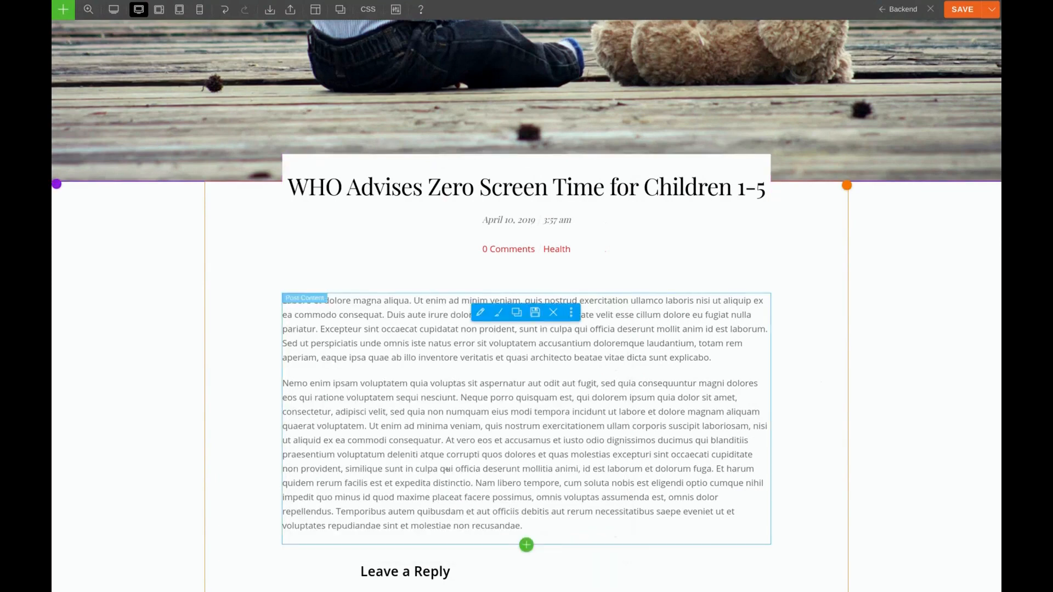
Step: Save the template and exit the builder to compare the title box and content width with the Avengers: Endgame post
{"action": "scroll", "coordinate": [672, 381], "scroll_direction": "down", "scroll_amount": 3}
{"action": "scroll", "coordinate": [672, 381], "scroll_direction": "up", "scroll_amount": 4}
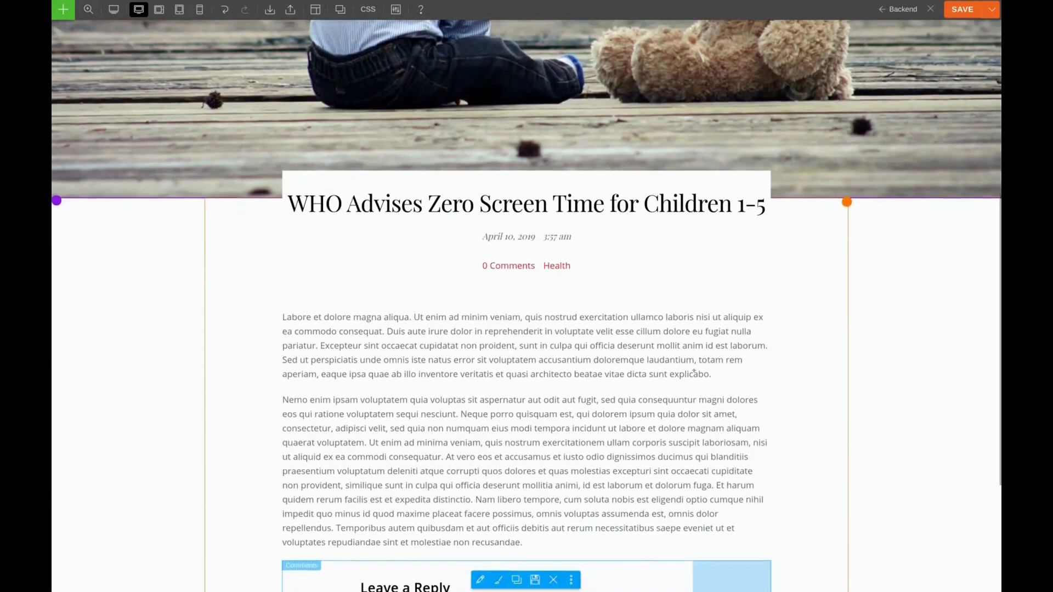
{"action": "left_click", "coordinate": [963, 9]}
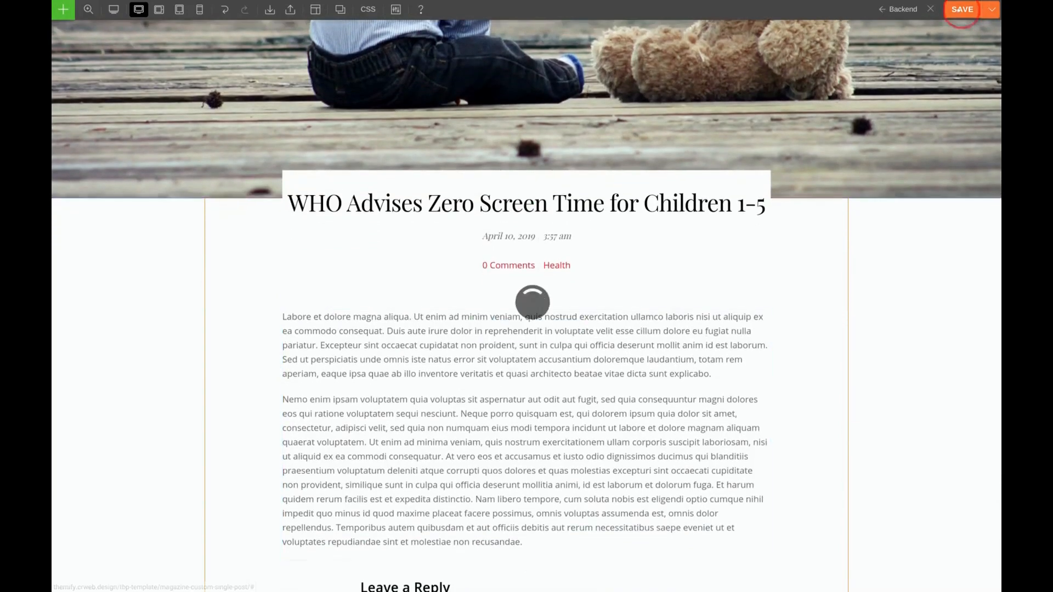
{"action": "left_click", "coordinate": [929, 8]}
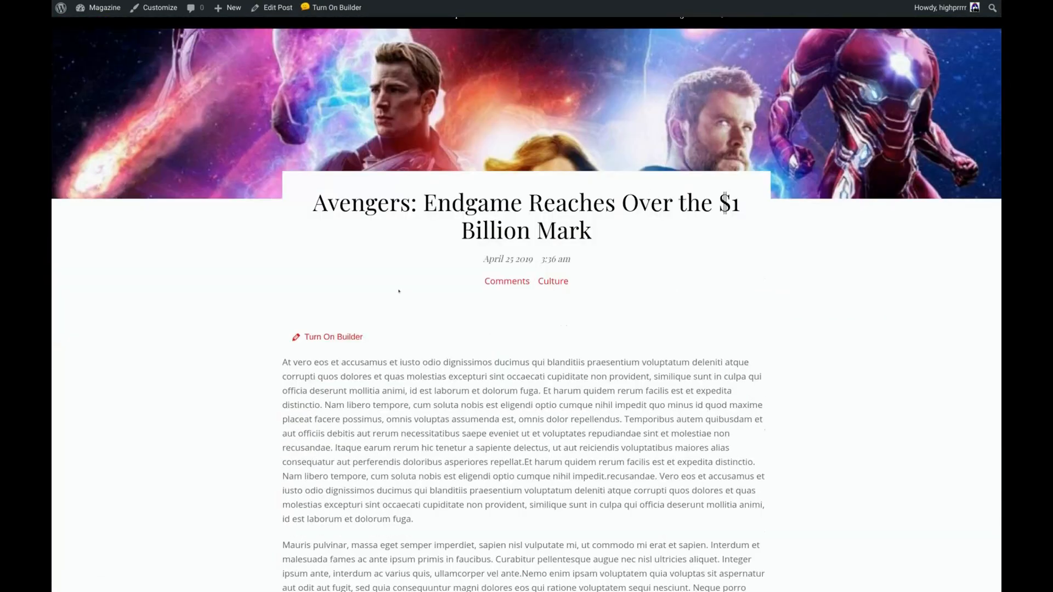
{"action": "scroll", "coordinate": [399, 291], "scroll_direction": "down", "scroll_amount": 1}
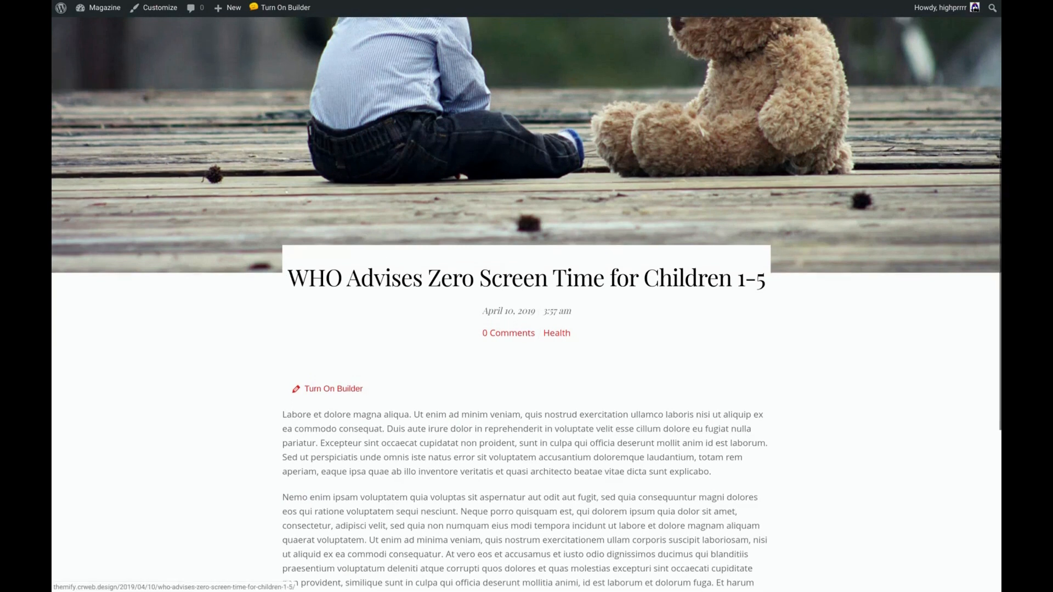
Step: Reopen the template and set the title subrow column's left and right padding to 20 px each, applying the styling
{"action": "scroll", "coordinate": [287, 191], "scroll_direction": "up", "scroll_amount": 5}
{"action": "left_click", "coordinate": [96, 23]}
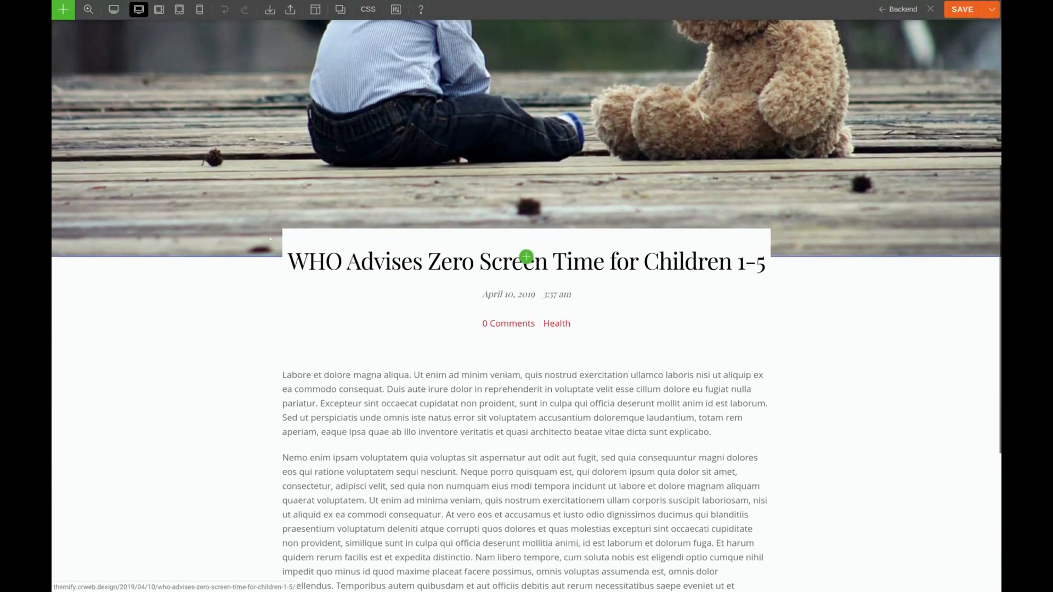
{"action": "left_click", "coordinate": [291, 255]}
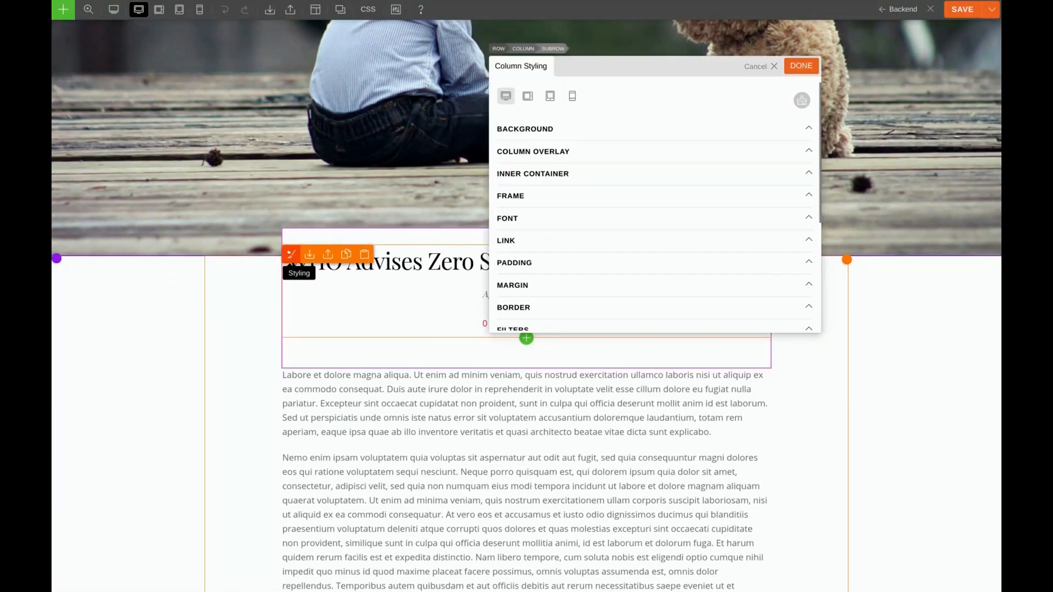
{"action": "left_click", "coordinate": [526, 261]}
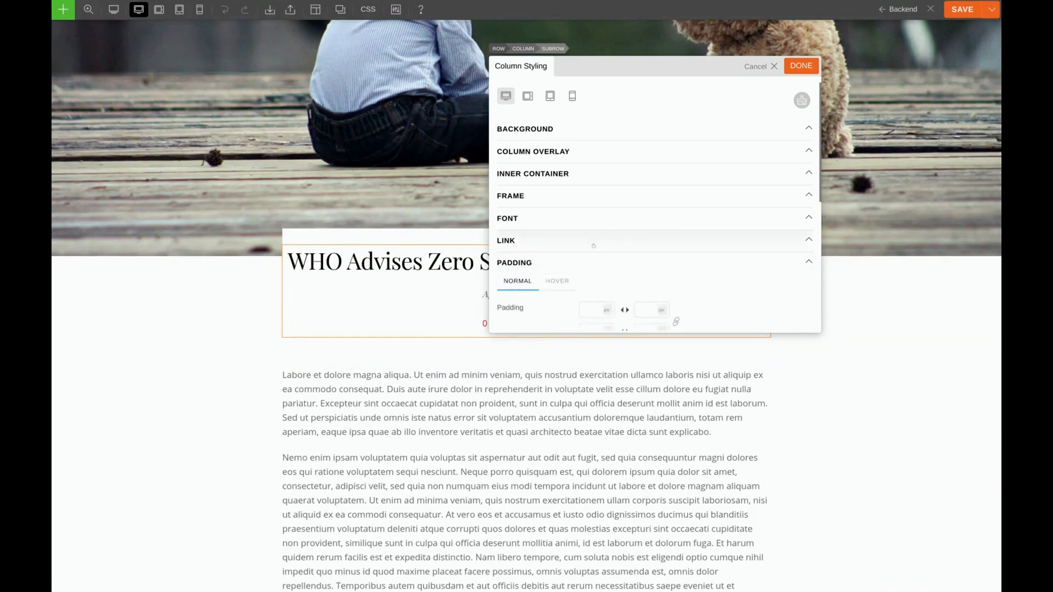
{"action": "left_click", "coordinate": [591, 288]}
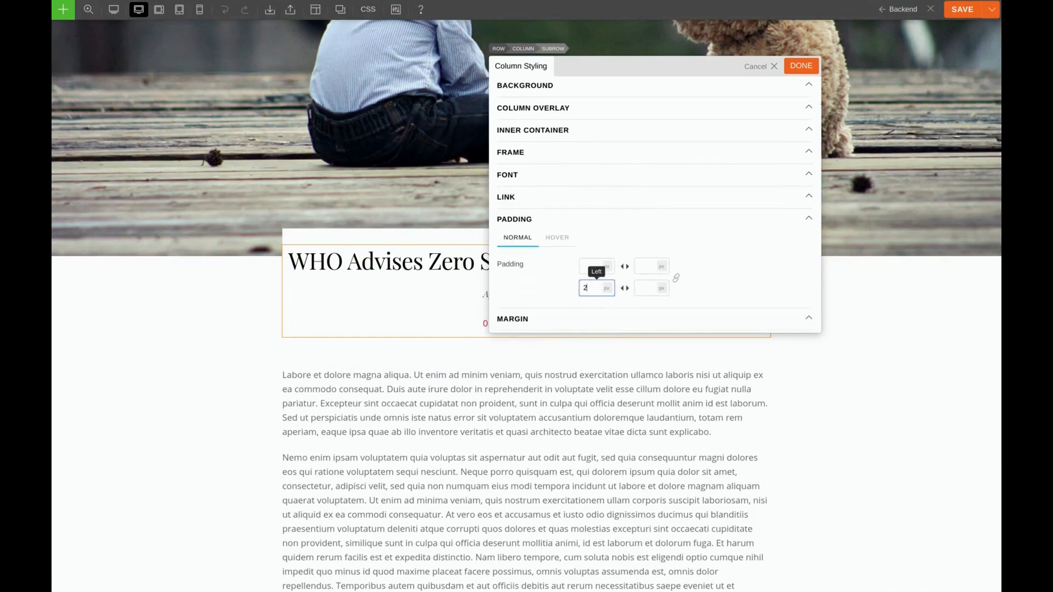
{"action": "type", "text": "20"}
{"action": "left_click", "coordinate": [643, 287]}
{"action": "type", "text": "20"}
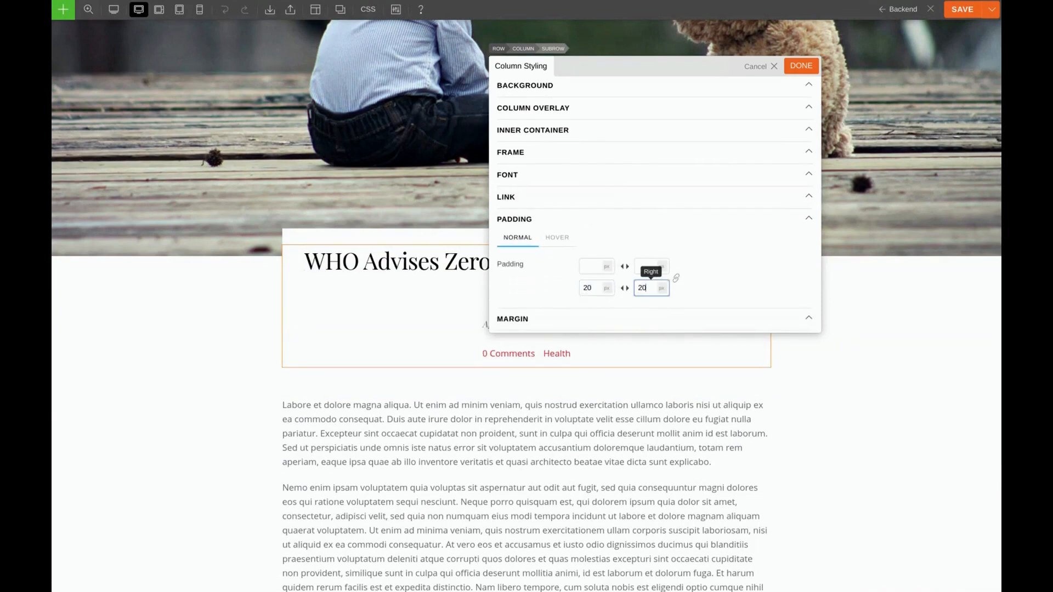
{"action": "left_click", "coordinate": [785, 70]}
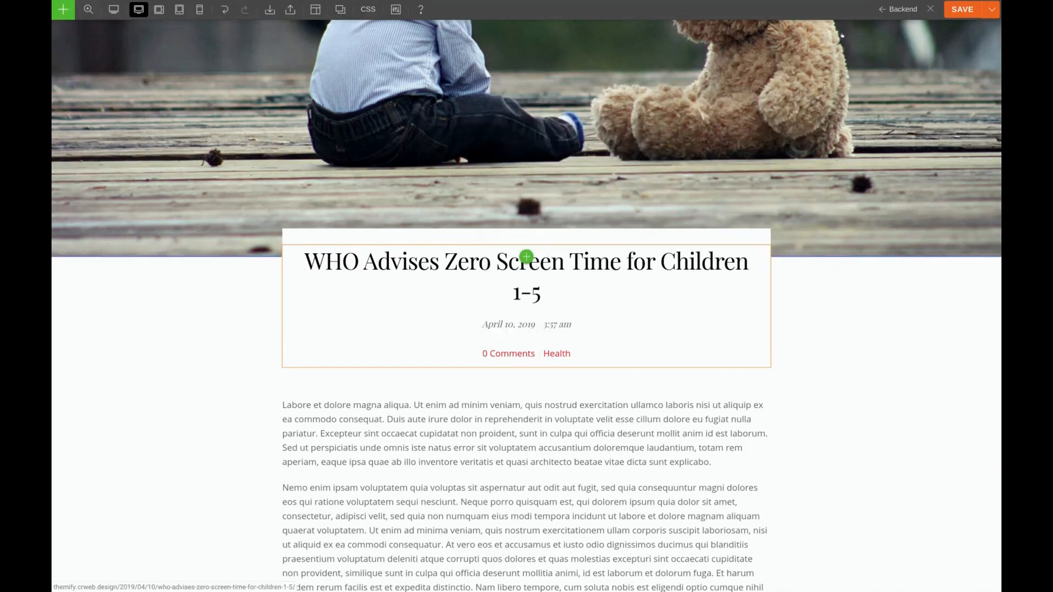
Step: Save the template, exit the builder and review the post's layout from the featured image to the comment form
{"action": "left_click", "coordinate": [954, 10]}
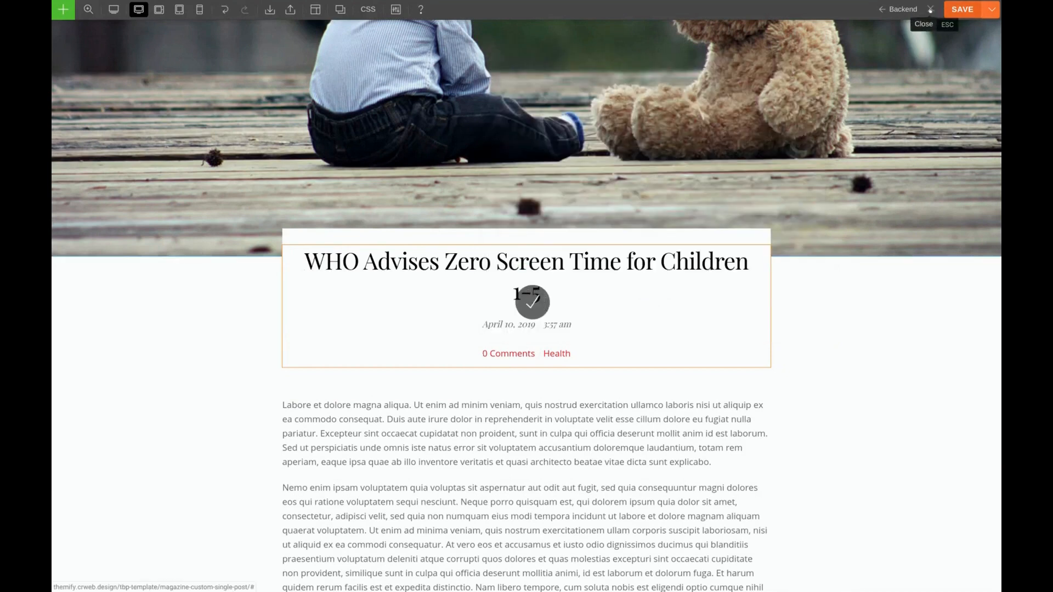
{"action": "left_click", "coordinate": [930, 9]}
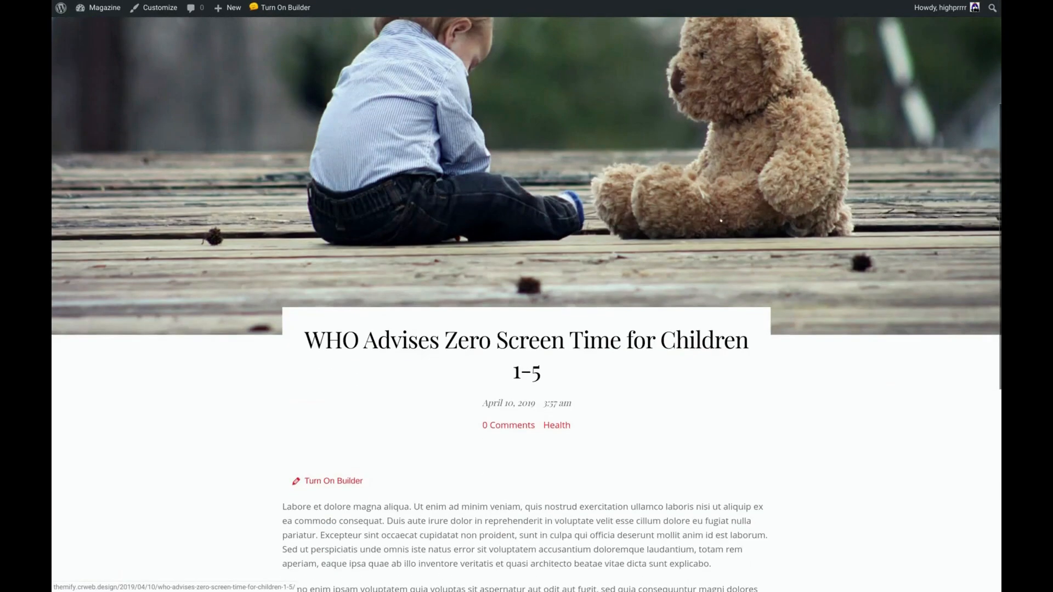
{"action": "scroll", "coordinate": [721, 220], "scroll_direction": "down", "scroll_amount": 8}
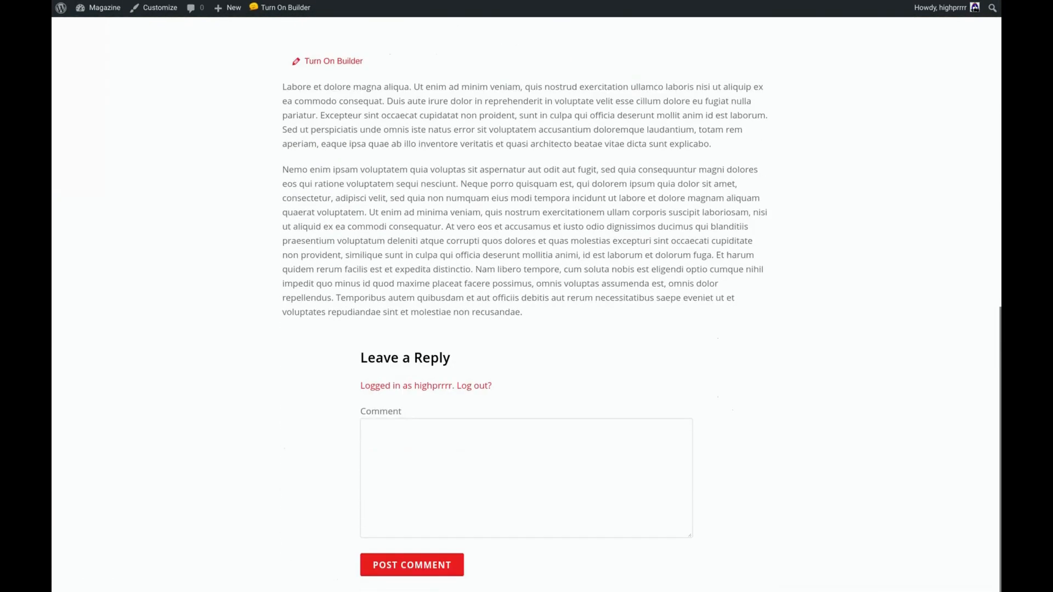
{"action": "scroll", "coordinate": [526, 296], "scroll_direction": "up", "scroll_amount": 10}
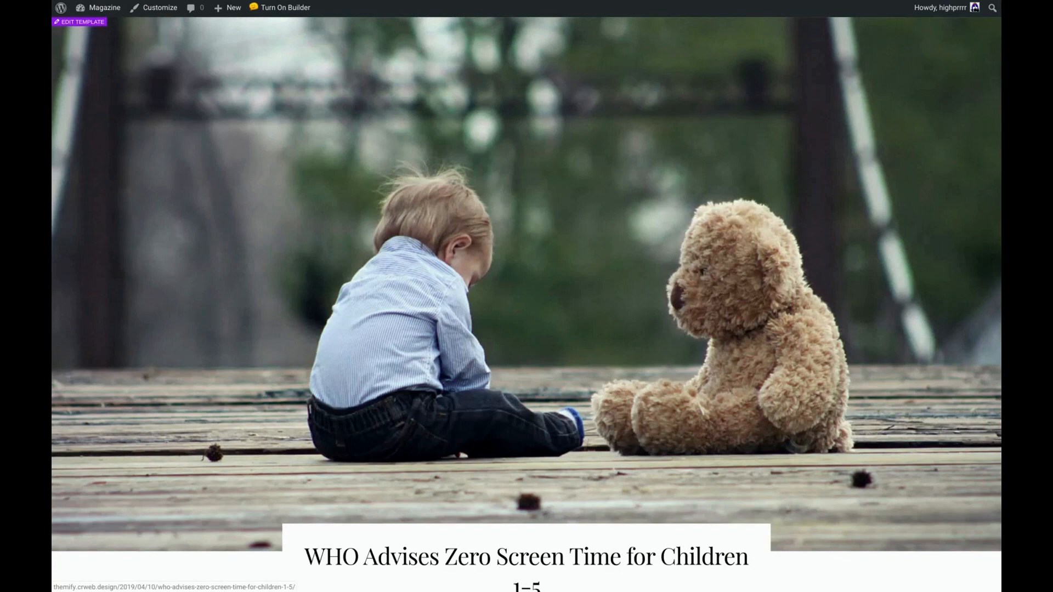
{"action": "scroll", "coordinate": [526, 296], "scroll_direction": "down", "scroll_amount": 8}
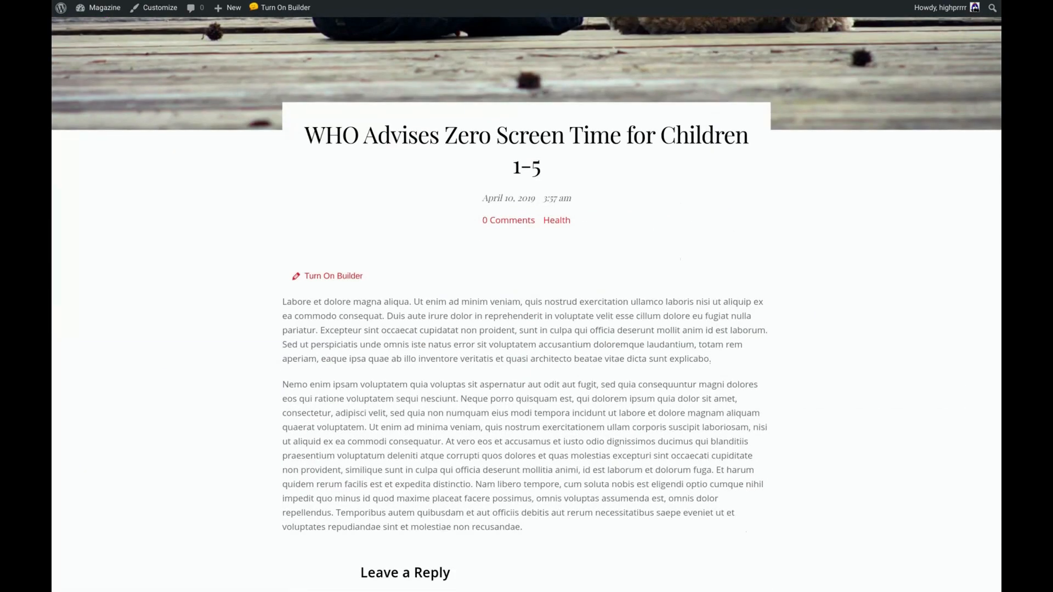